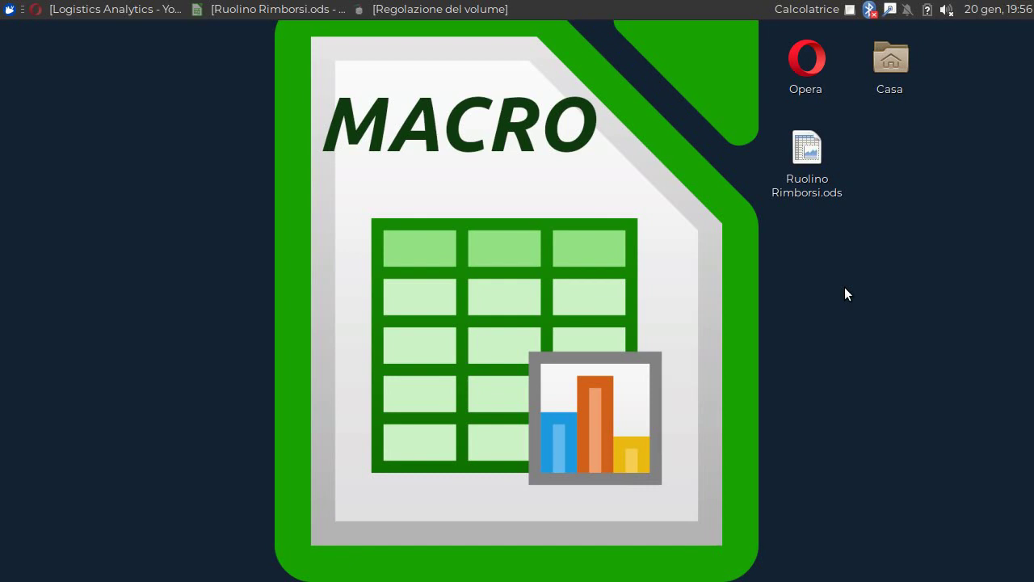
- In Ruolino Rimborsi.ods, enter employee ID 34 in B1 and choose Fiat Tipo as the vehicle in B2
click(291, 8)
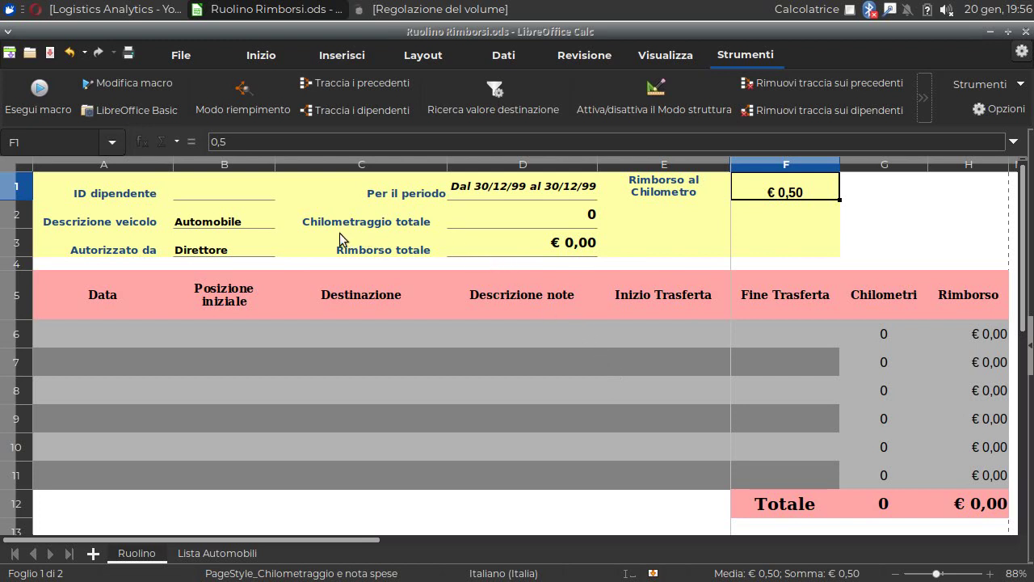
click(232, 194)
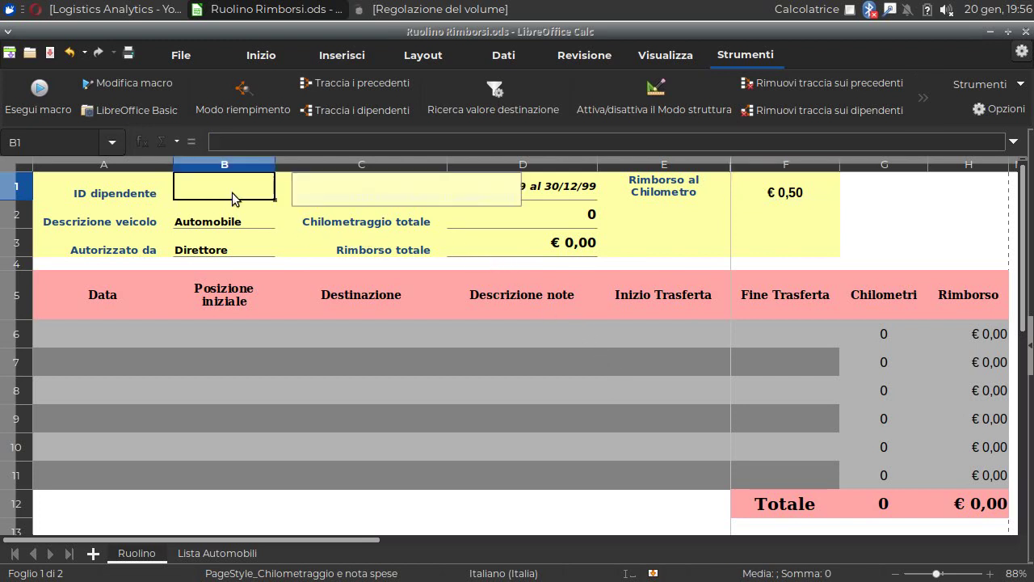
text(34)
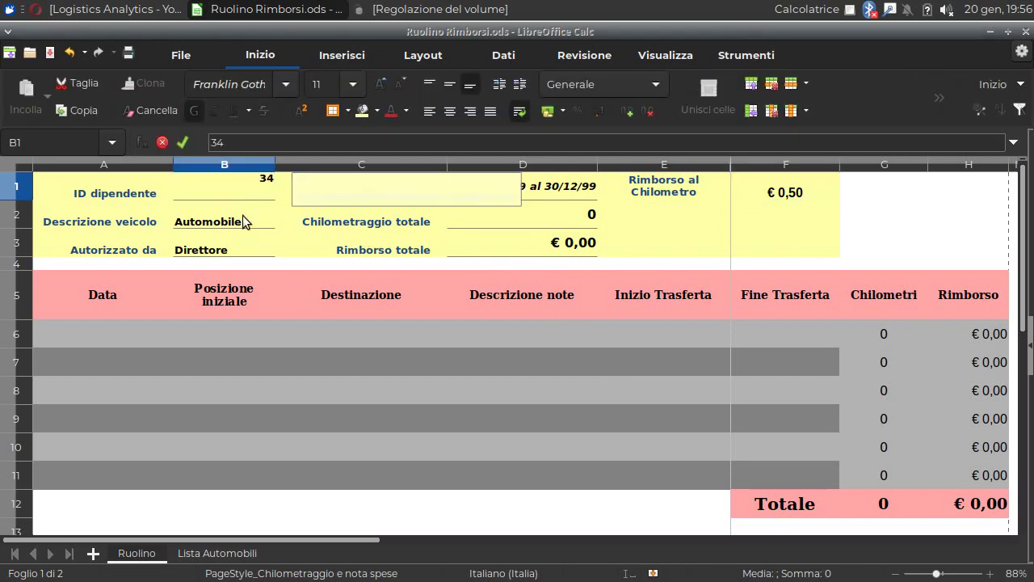
click(263, 221)
click(281, 220)
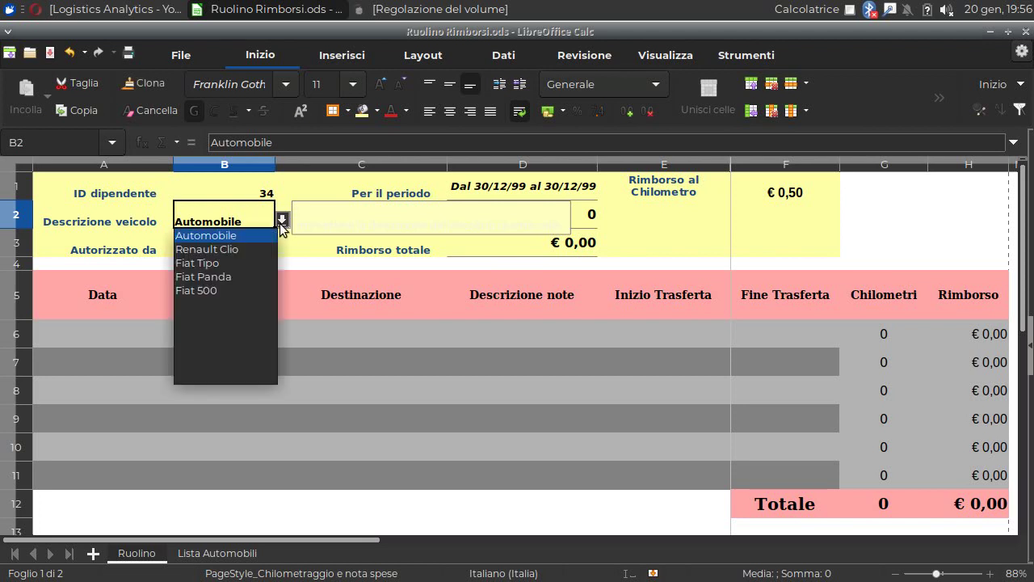
click(223, 263)
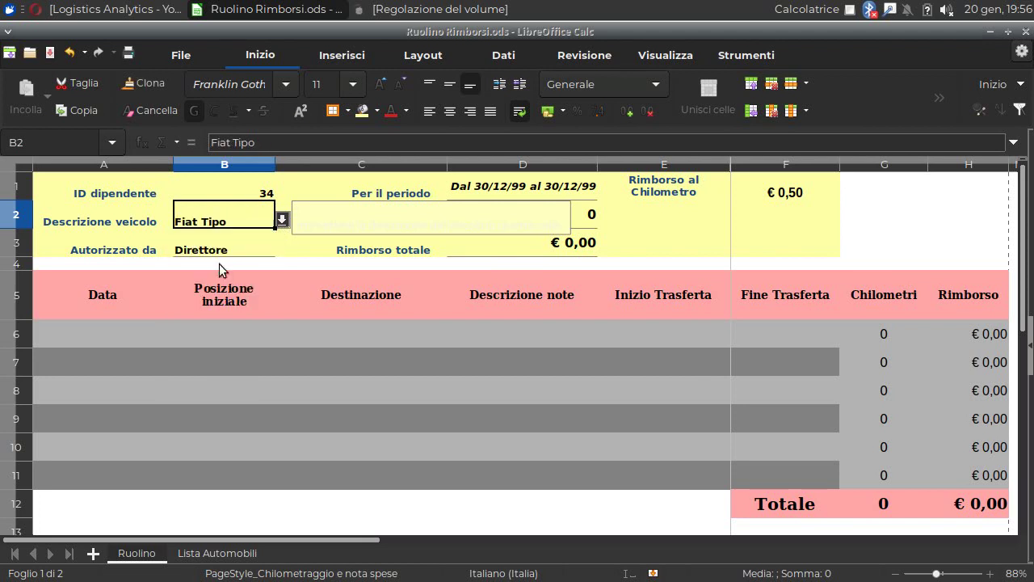
drag(106, 348, 117, 332)
- Enter 10 gennaio 2020, Centrale and Filiale Milano as the first trip's date, start and destination
click(117, 333)
text(10)
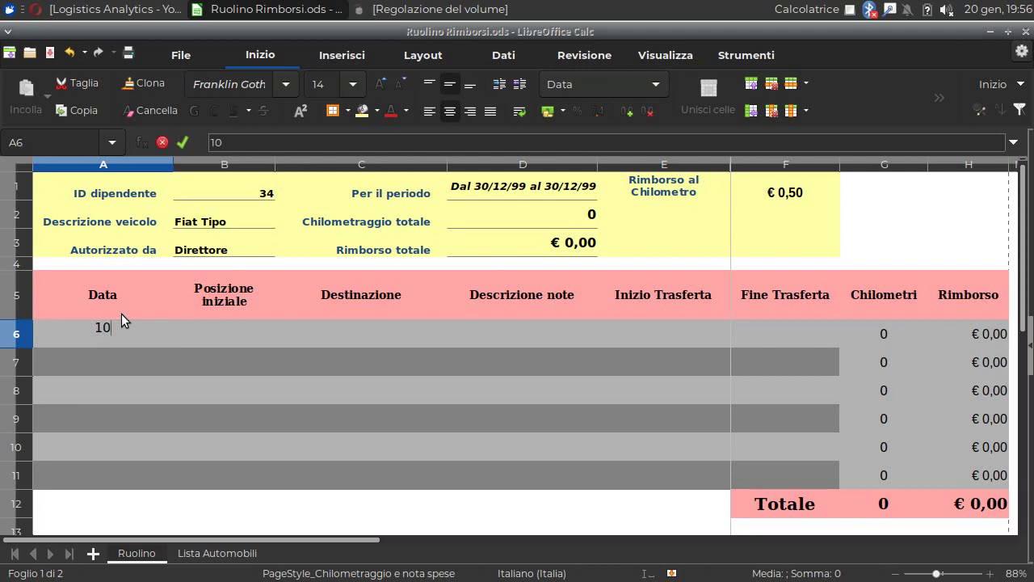
text( gennaio)
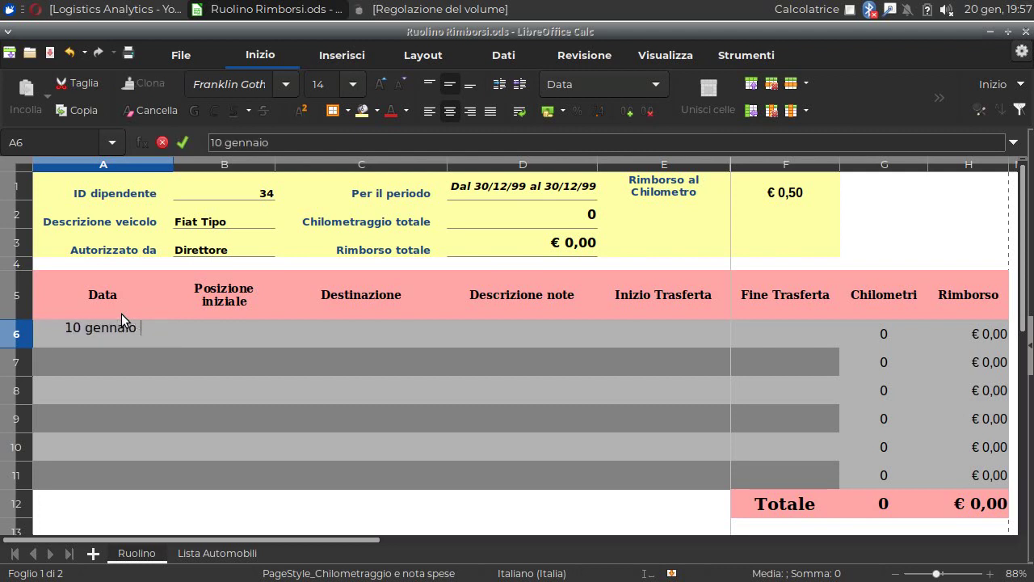
text( 2020)
key(Tab)
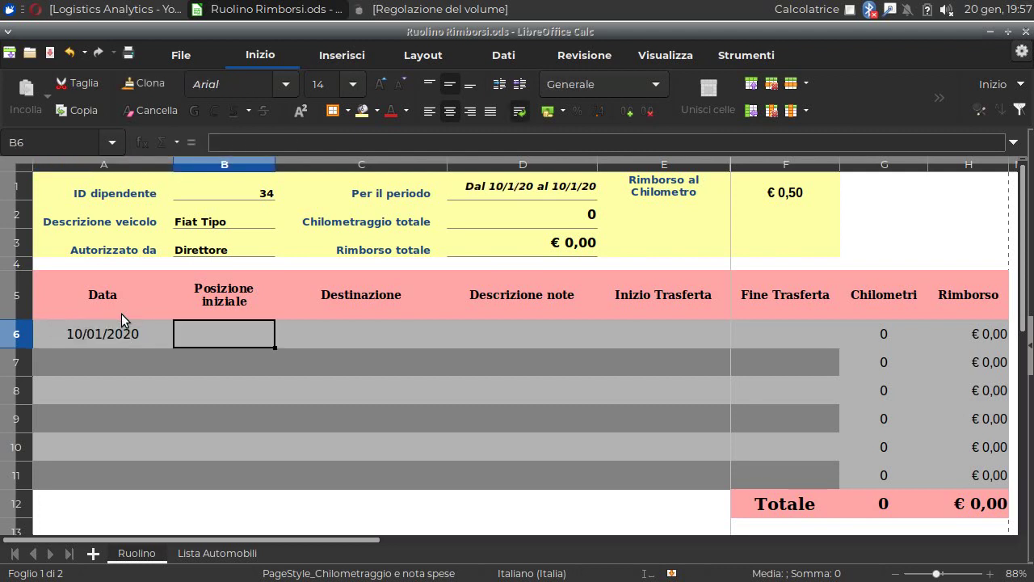
text(Ce)
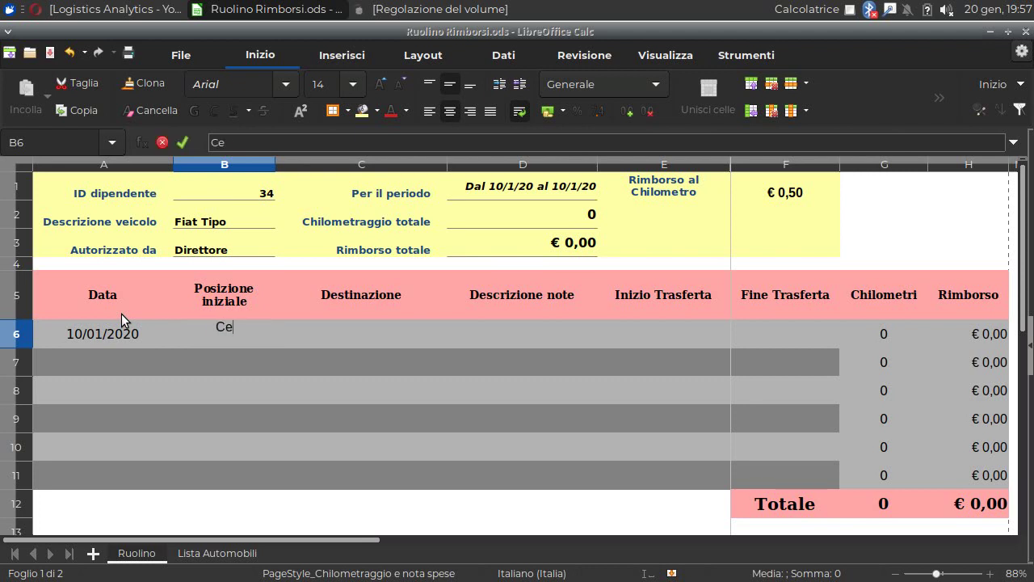
text(ntrale)
key(Tab)
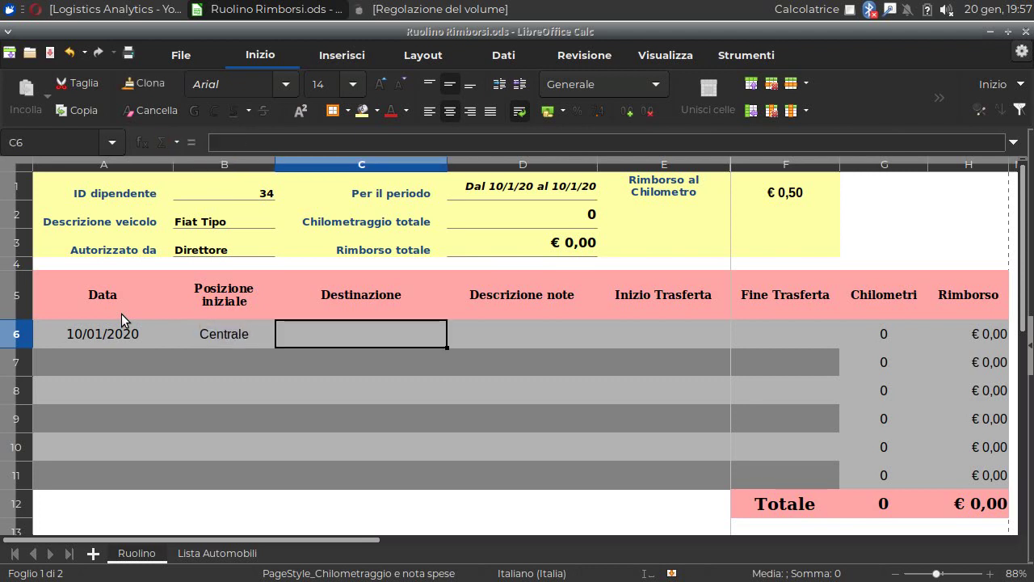
text(Filial)
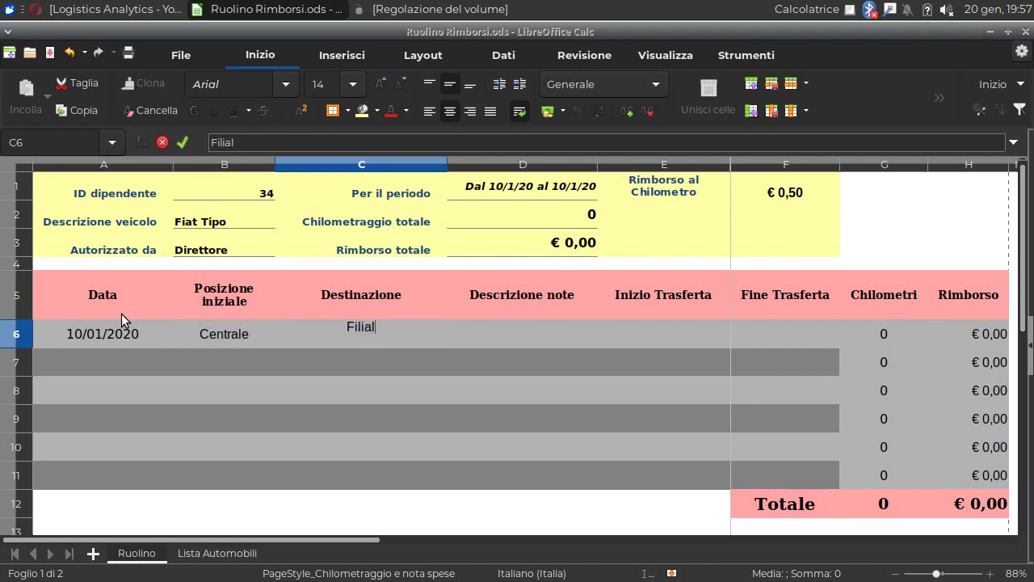
text(e Milano)
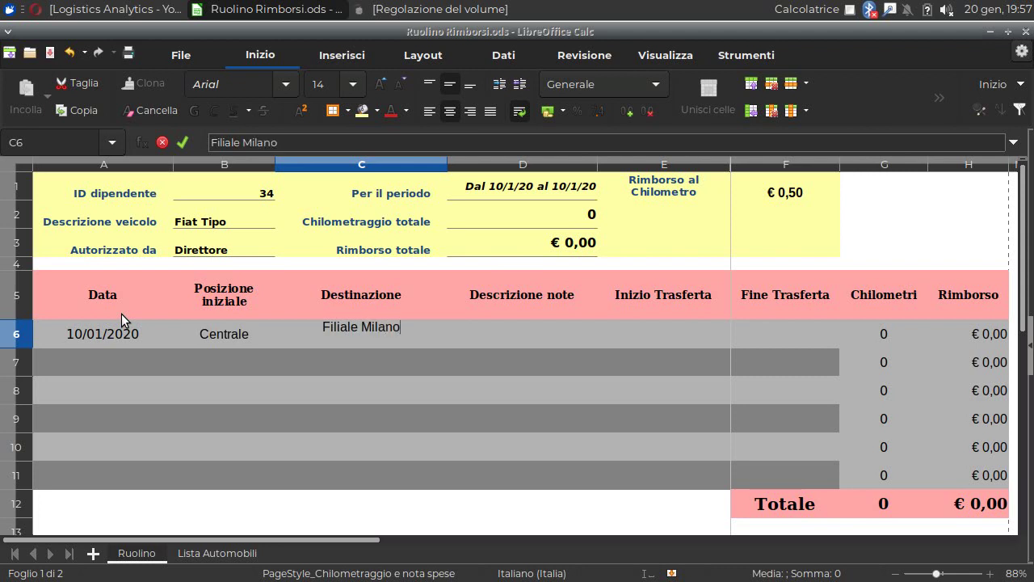
key(Tab)
- Add the note Ritiro Ordine and odometer readings 37000 to 37100 in row 6
text(Ritira)
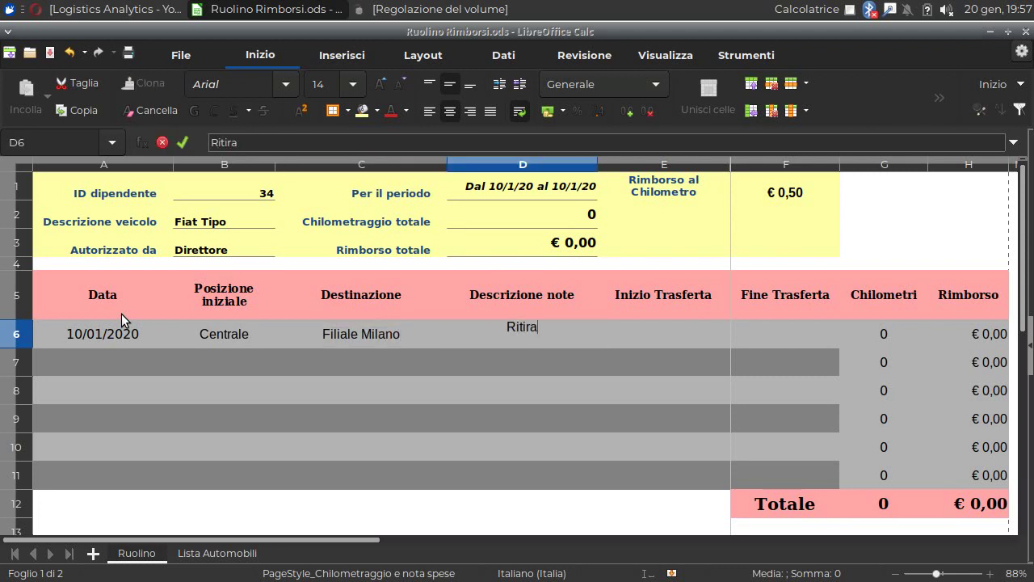
text(o)
key(BackSpace)
key(BackSpace)
text(o )
text(libri)
key(BackSpace)
key(BackSpace)
key(BackSpace)
key(BackSpace)
key(BackSpace)
text(Ordine)
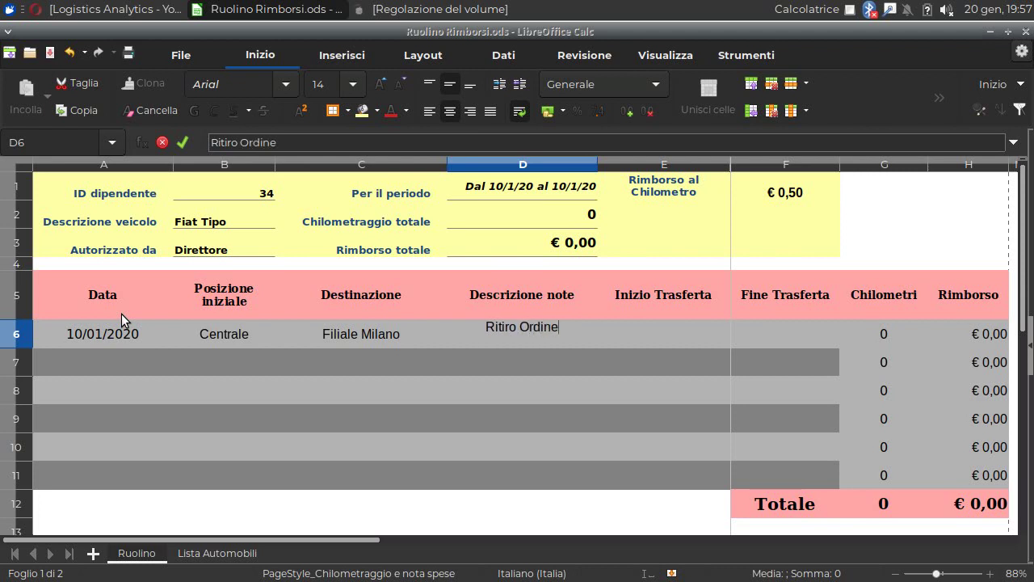
key(Tab)
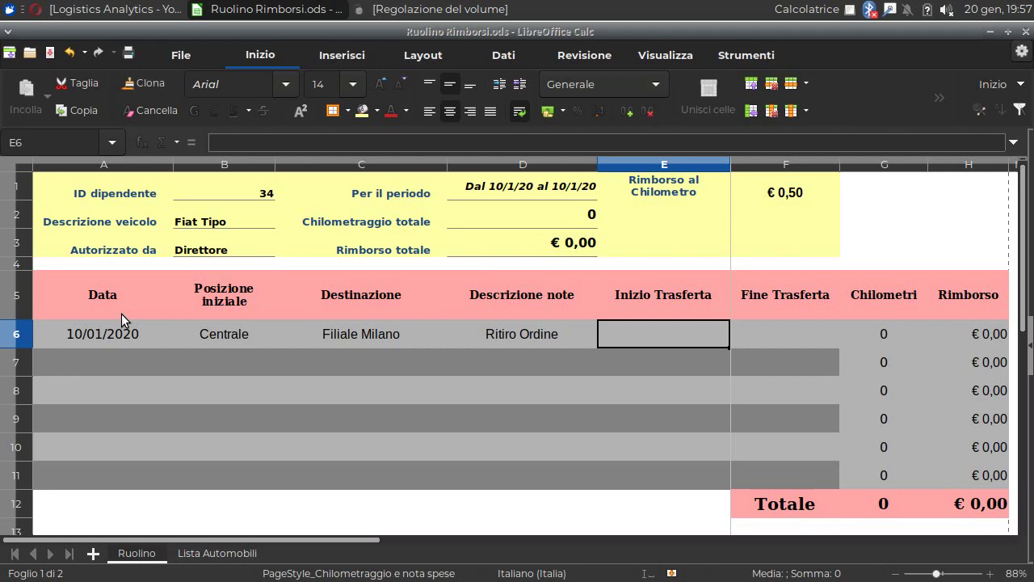
text(37000)
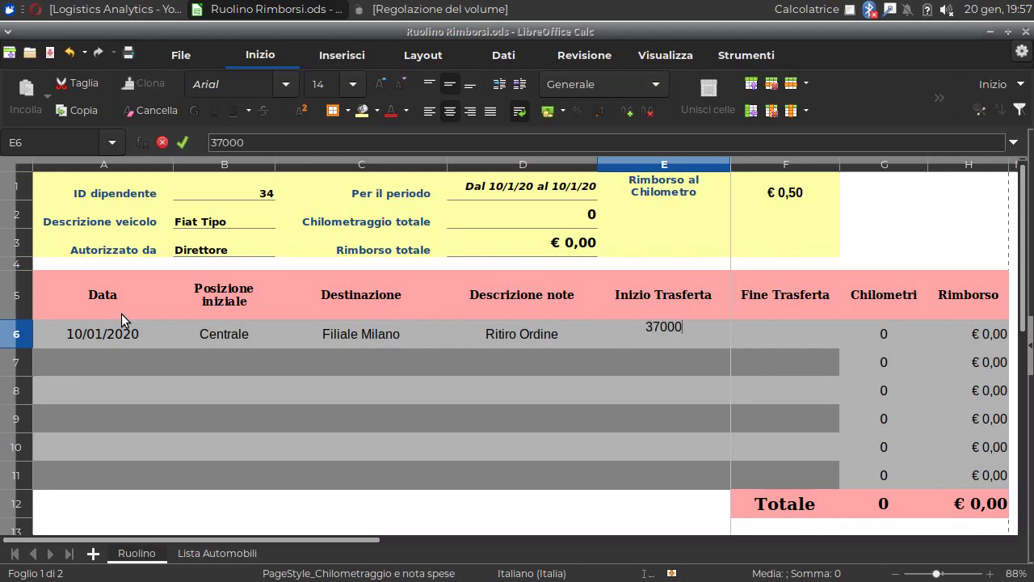
key(Tab)
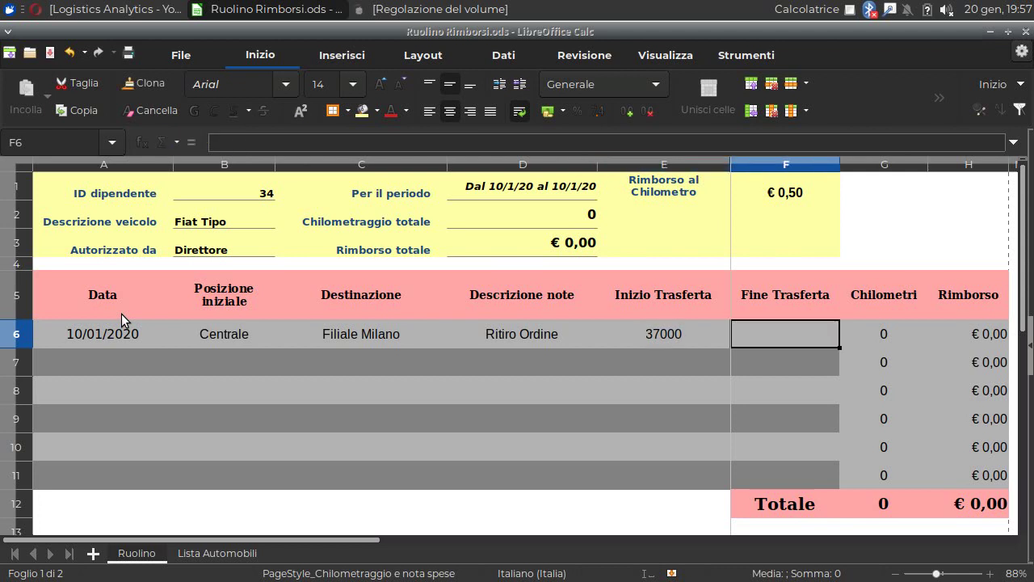
text(37100)
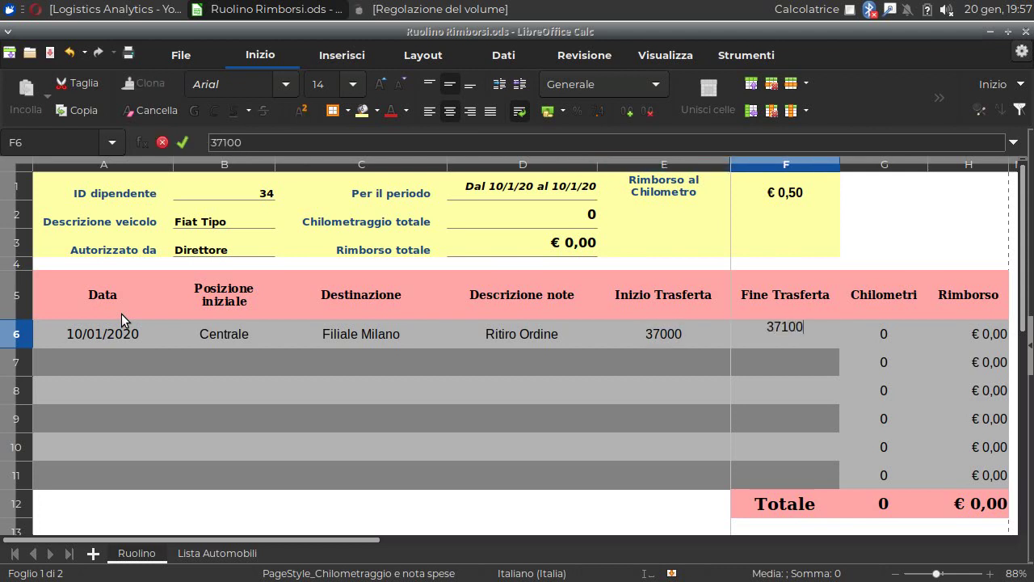
key(Tab)
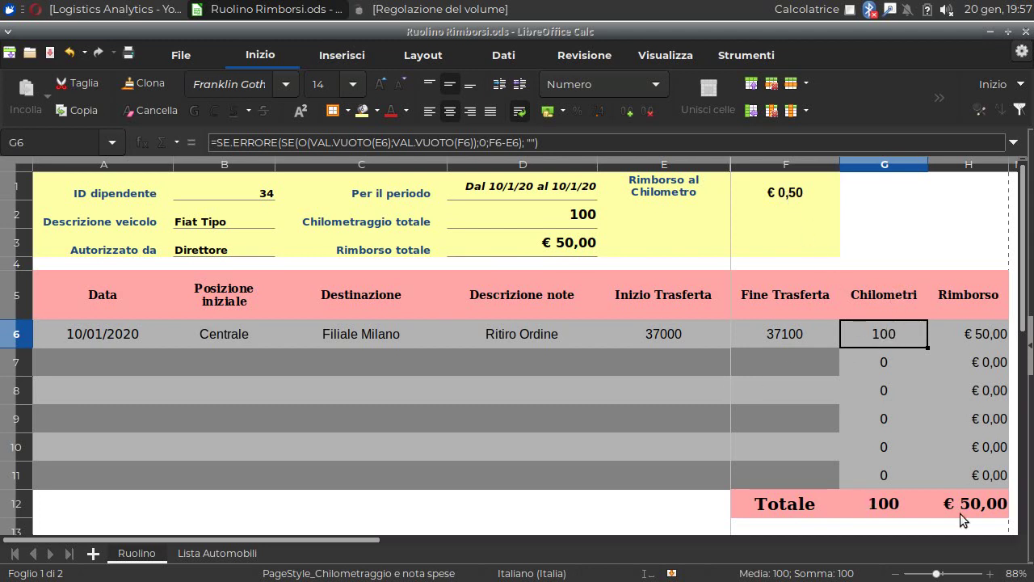
- Enter 10 gennaio 2020, Filiale Milano and Filiale Roma as the second trip's date, start and destination
click(54, 361)
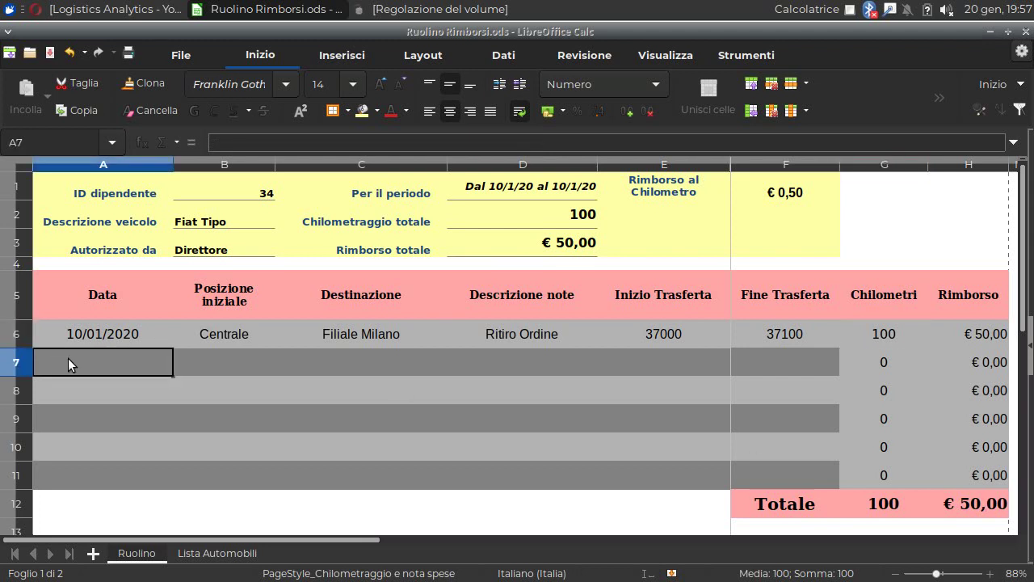
text(10)
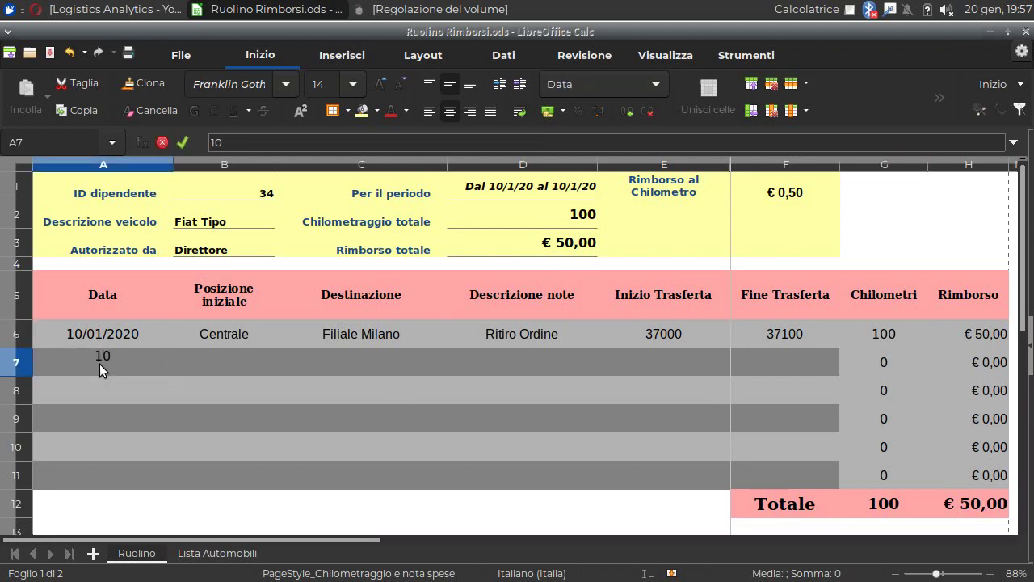
text( gennaio )
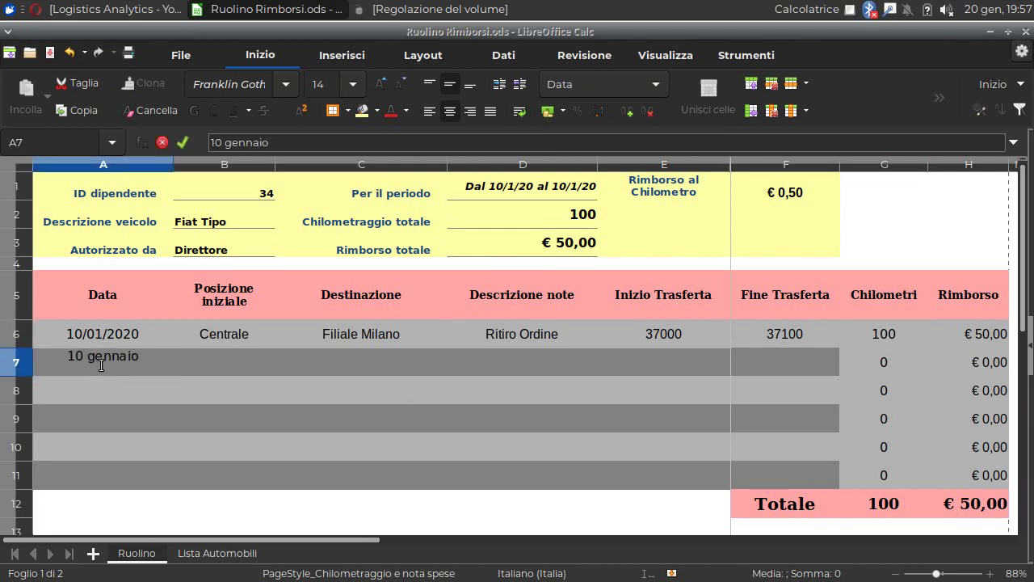
text(2020)
key(Tab)
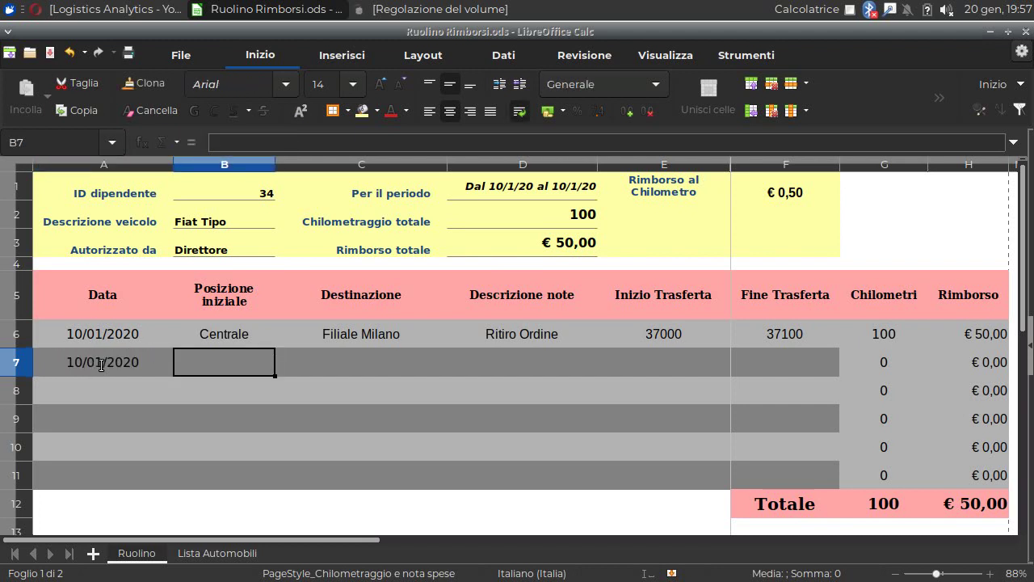
text(Filiale)
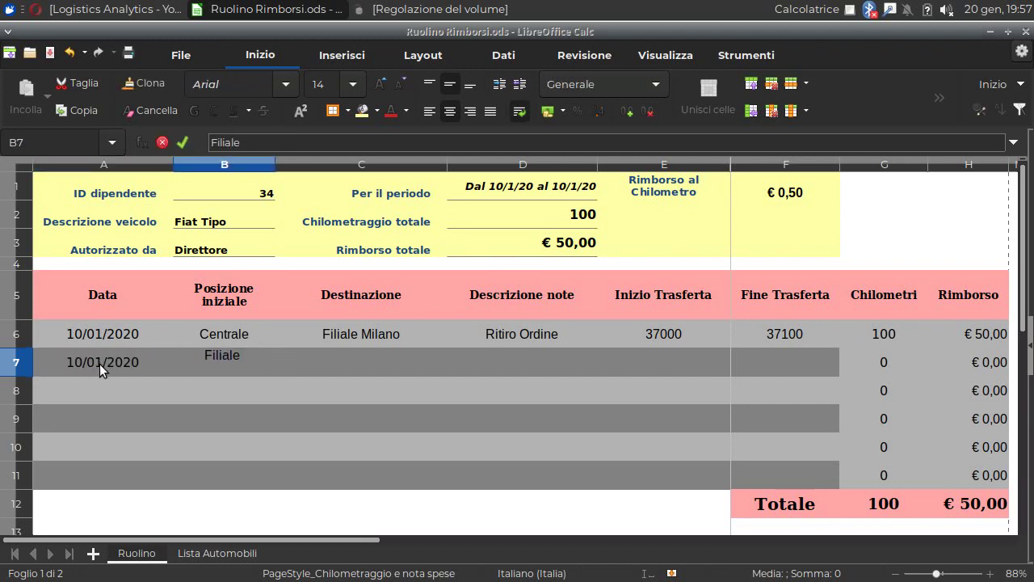
text( Milano)
key(Tab)
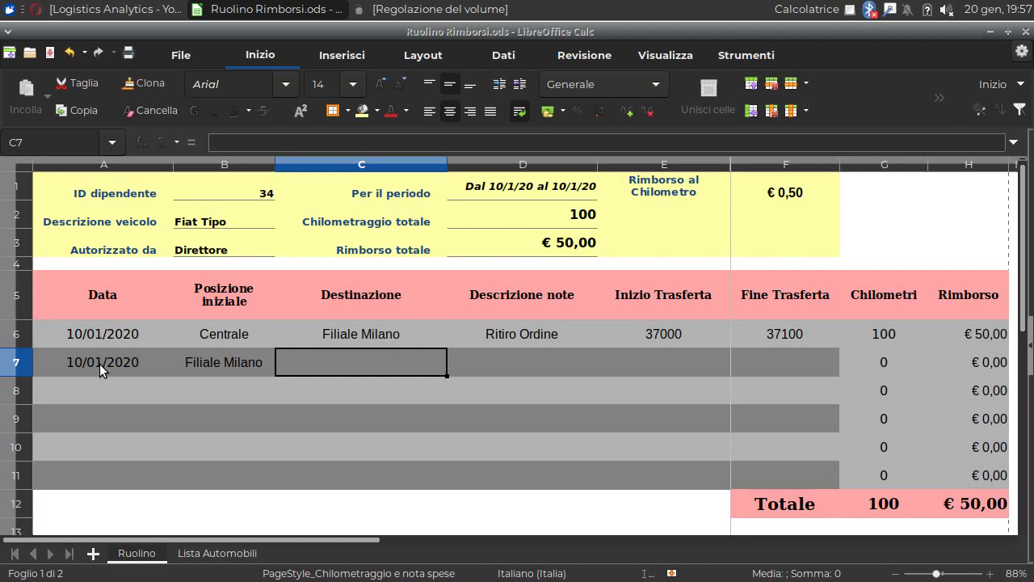
text(Filial)
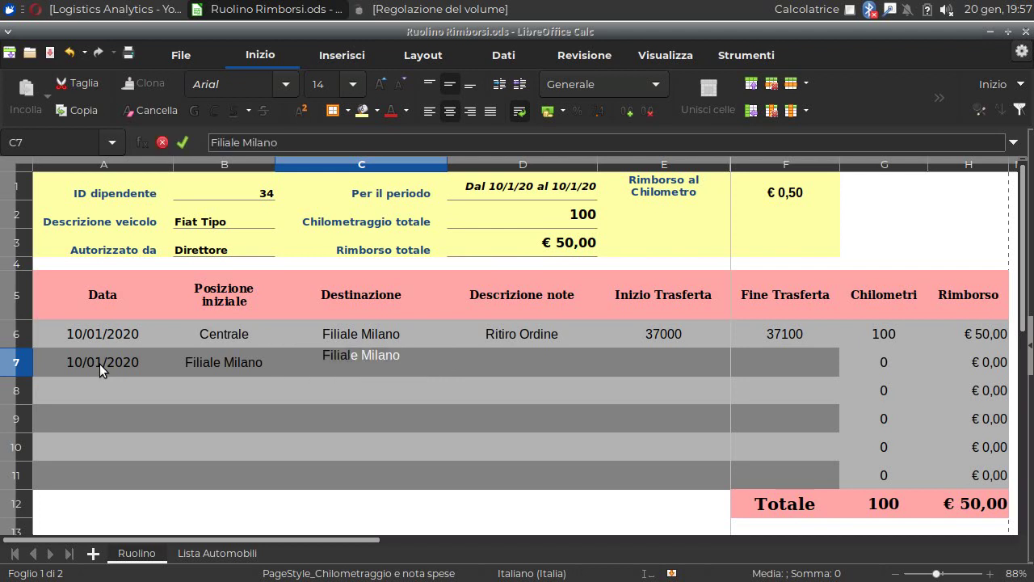
text(e Roma)
key(Tab)
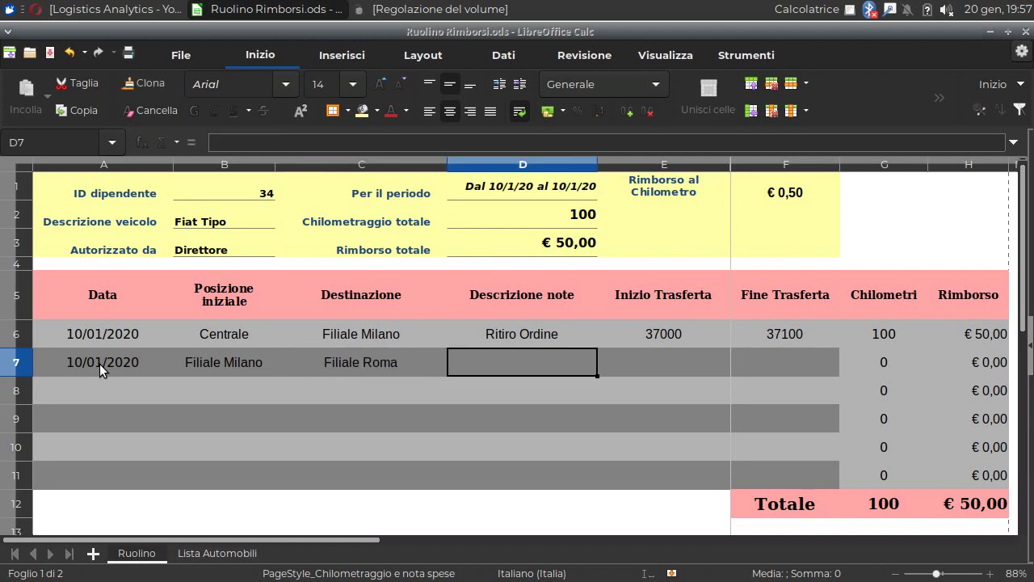
- Add the note Ritiro Merce and odometer readings 37100 to 37600 in row 7
text(Ritiro )
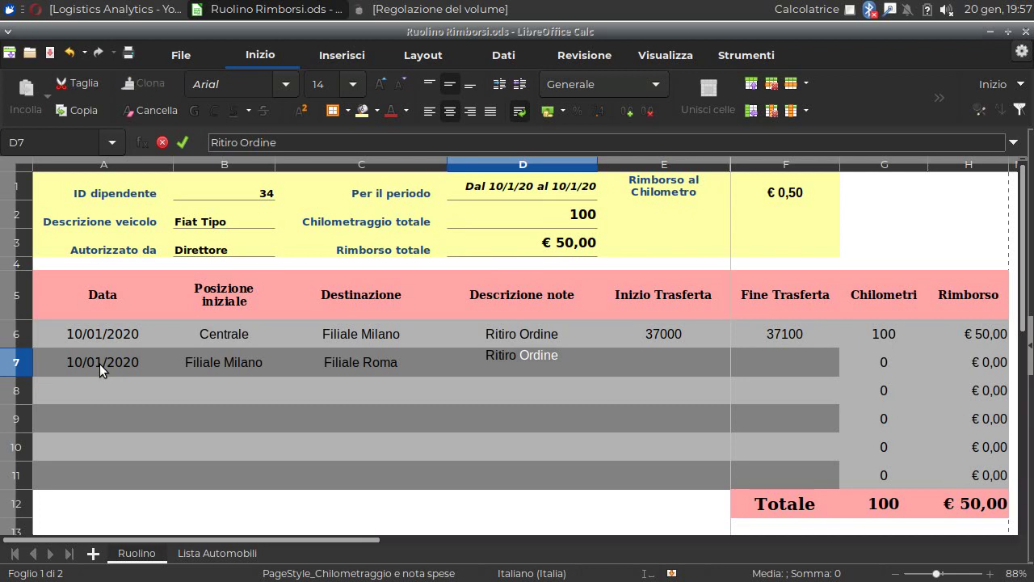
text(Merce)
key(Tab)
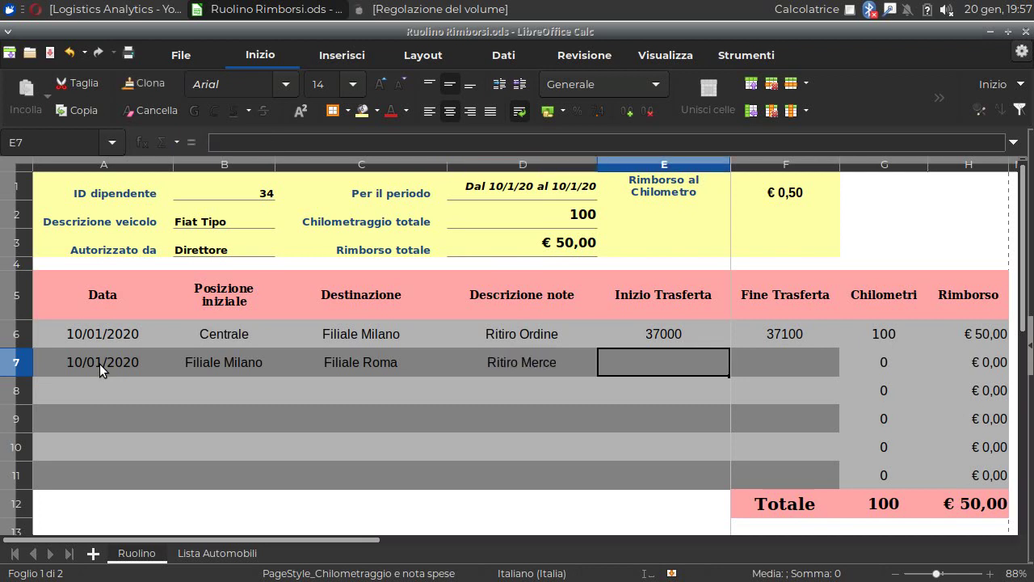
text(371)
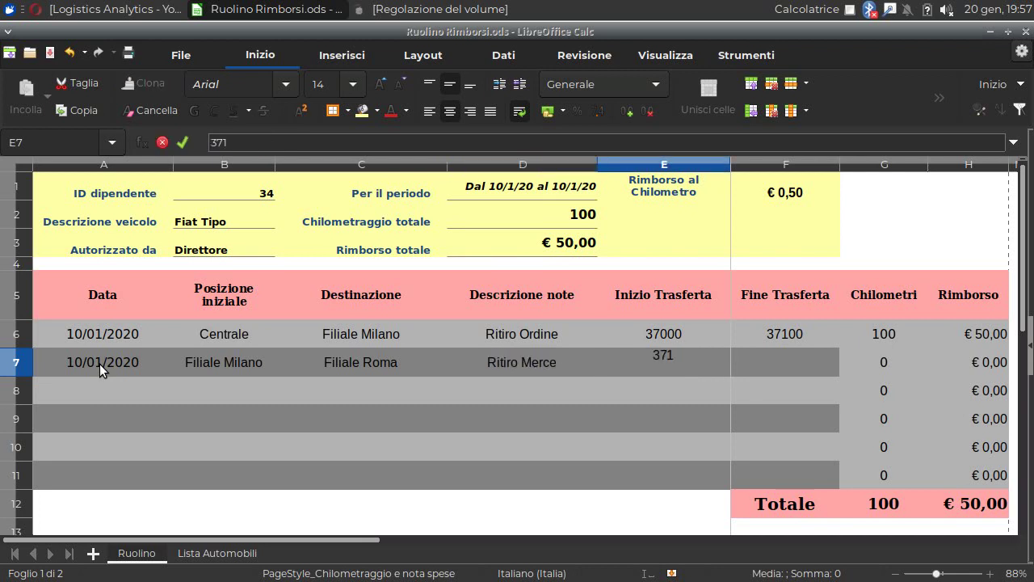
text(00)
key(Tab)
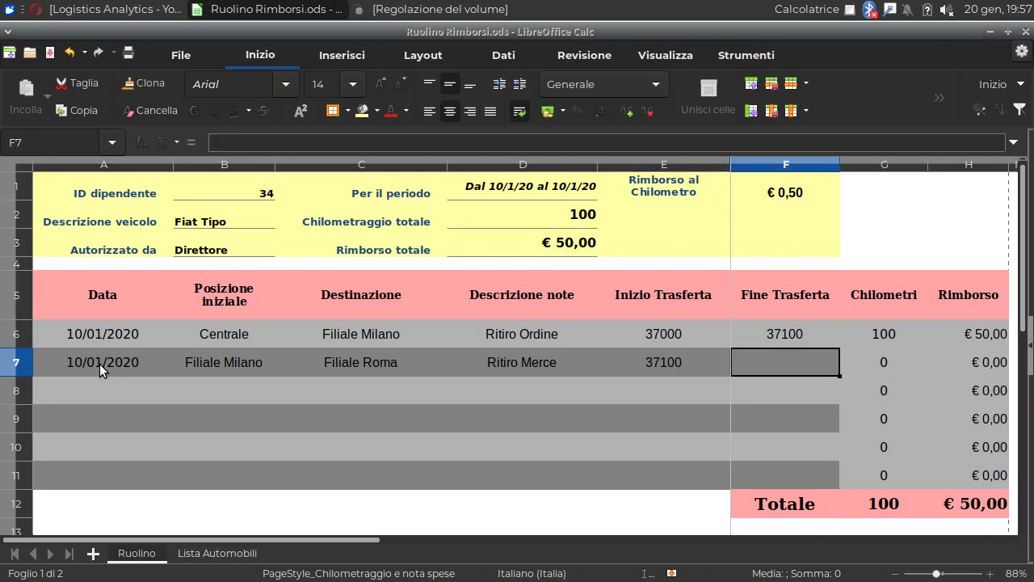
text(376)
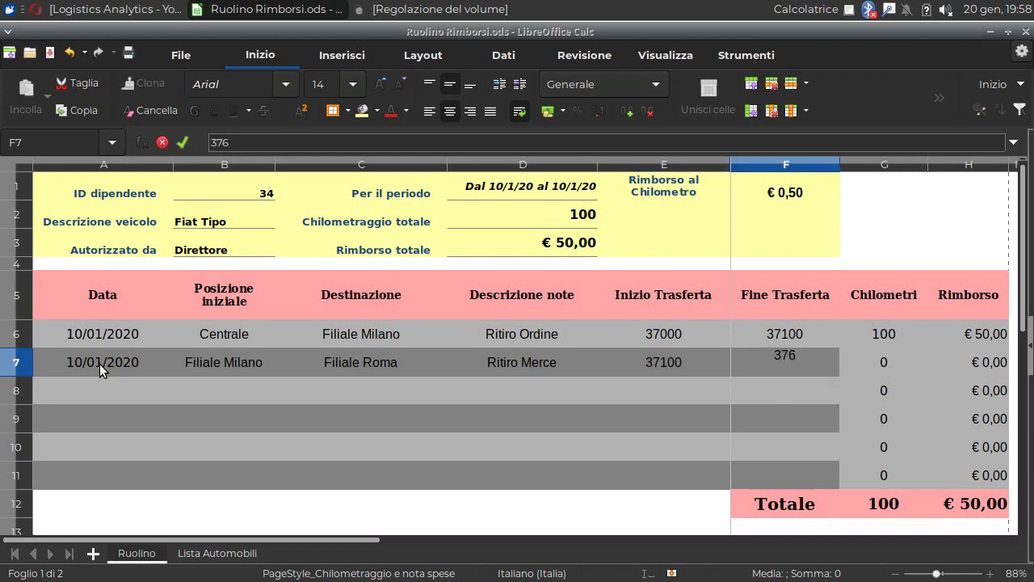
text(00)
key(Tab)
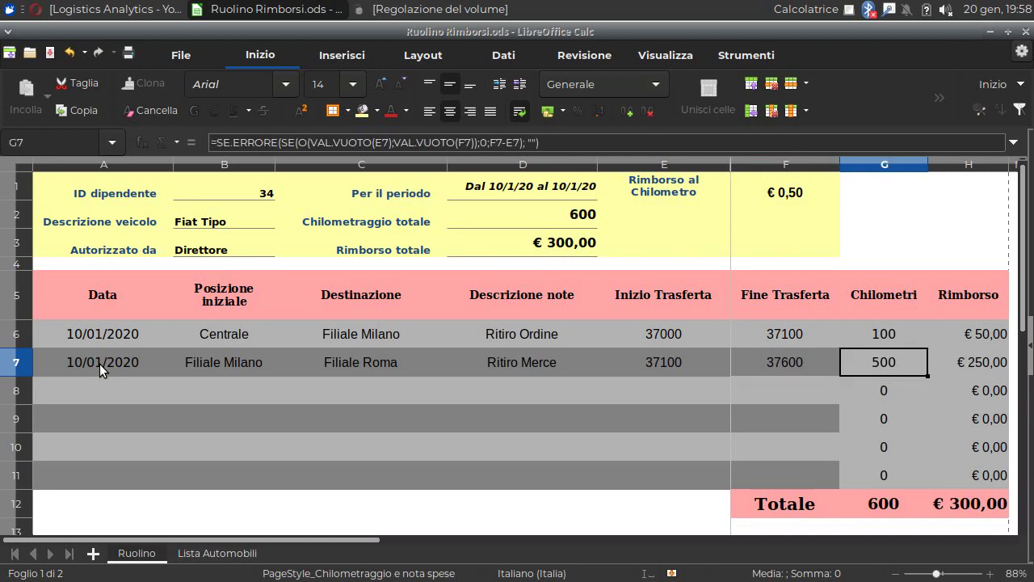
click(891, 506)
click(937, 505)
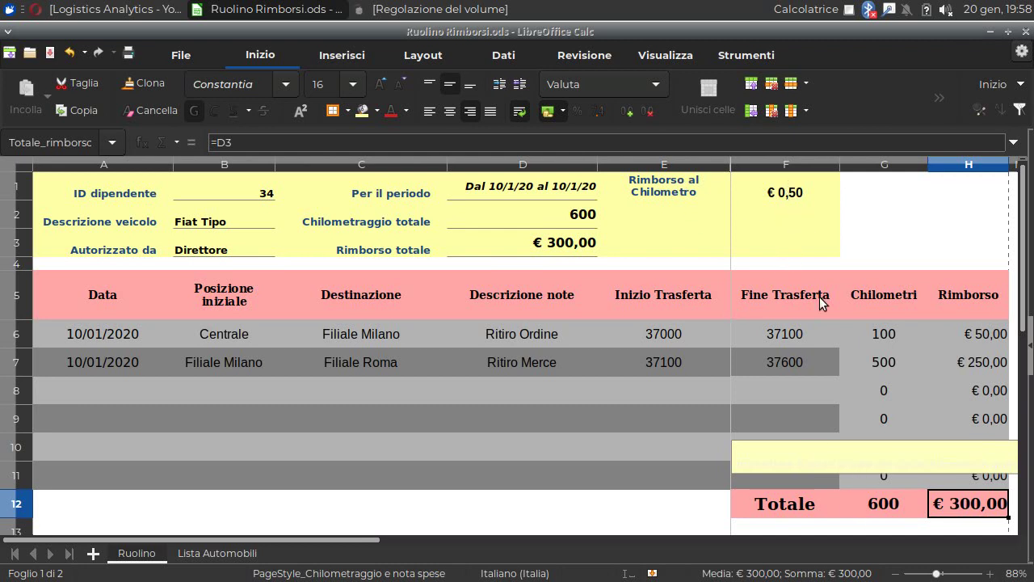
click(239, 511)
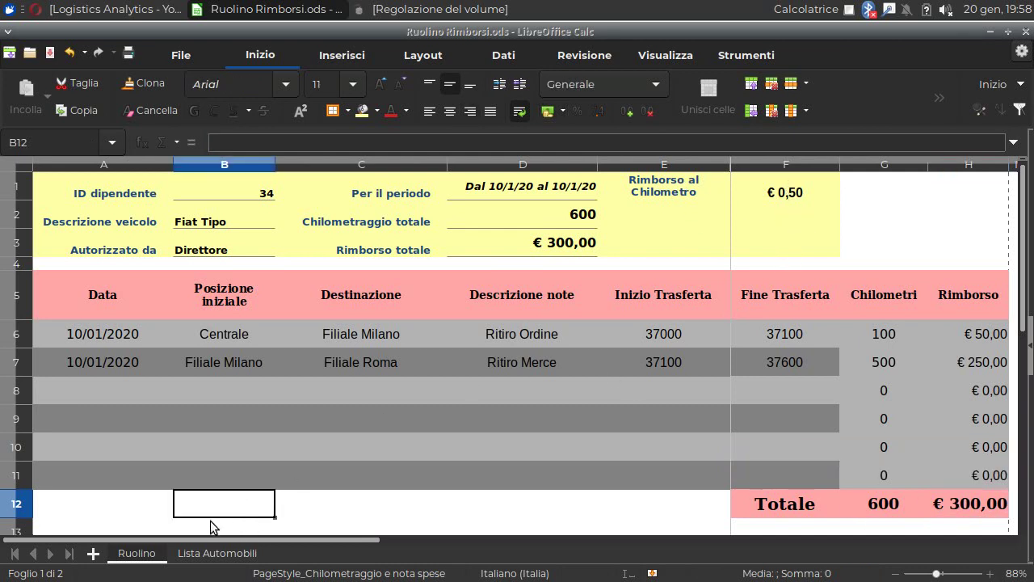
click(127, 508)
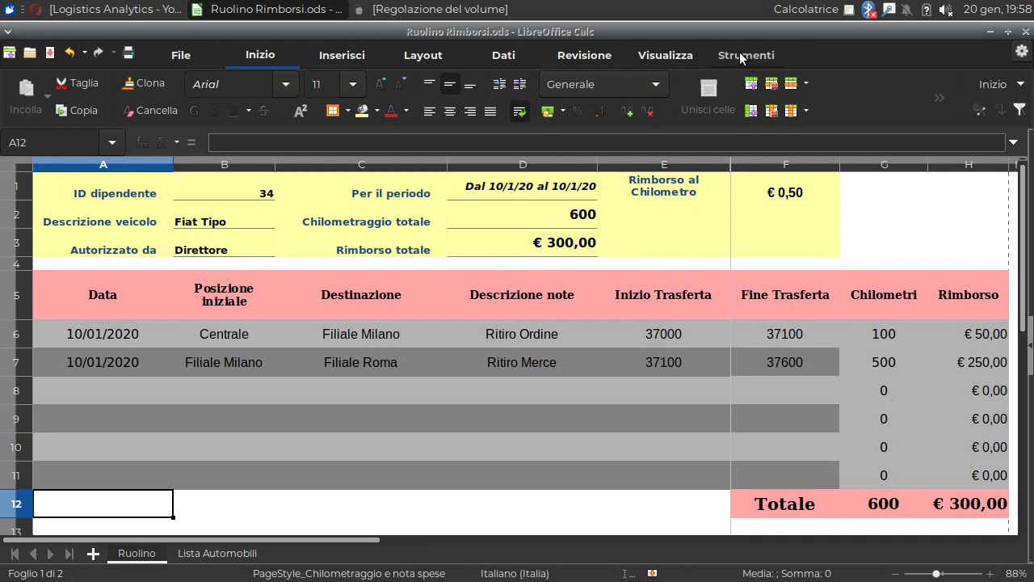
- Start Registra macro from the Strumenti tools and move the Termina registrazione toolbar aside
click(740, 55)
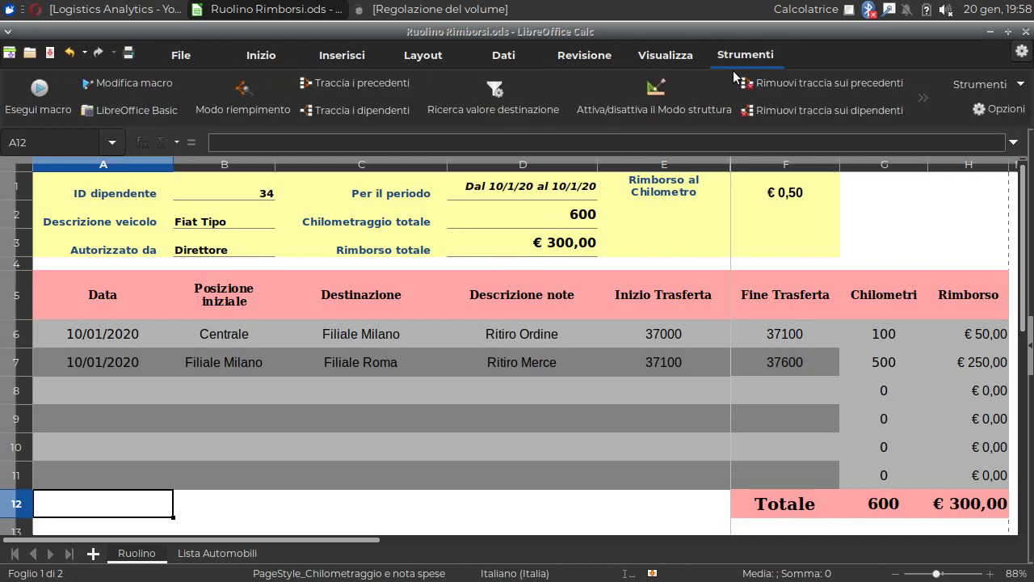
click(999, 84)
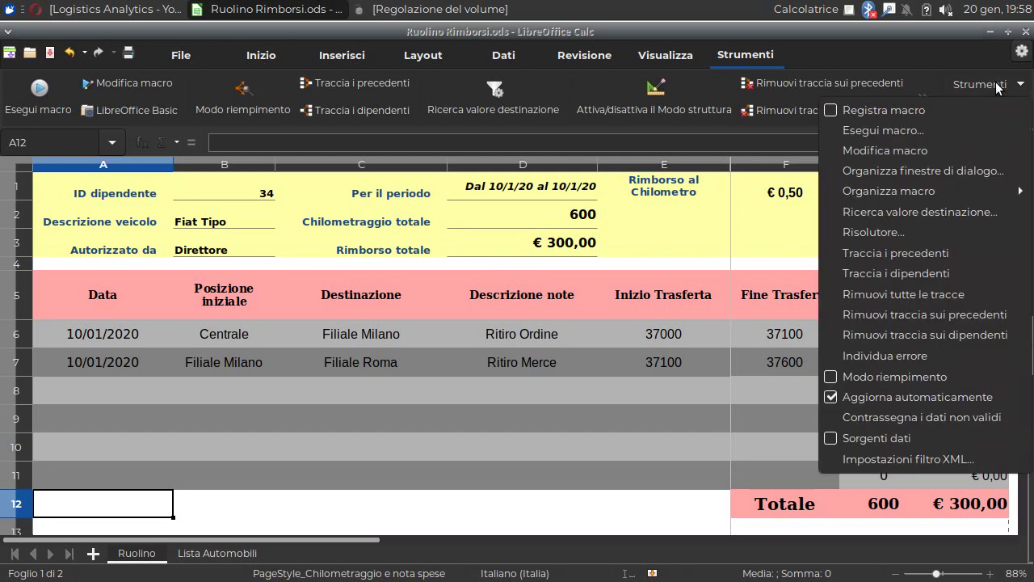
click(920, 113)
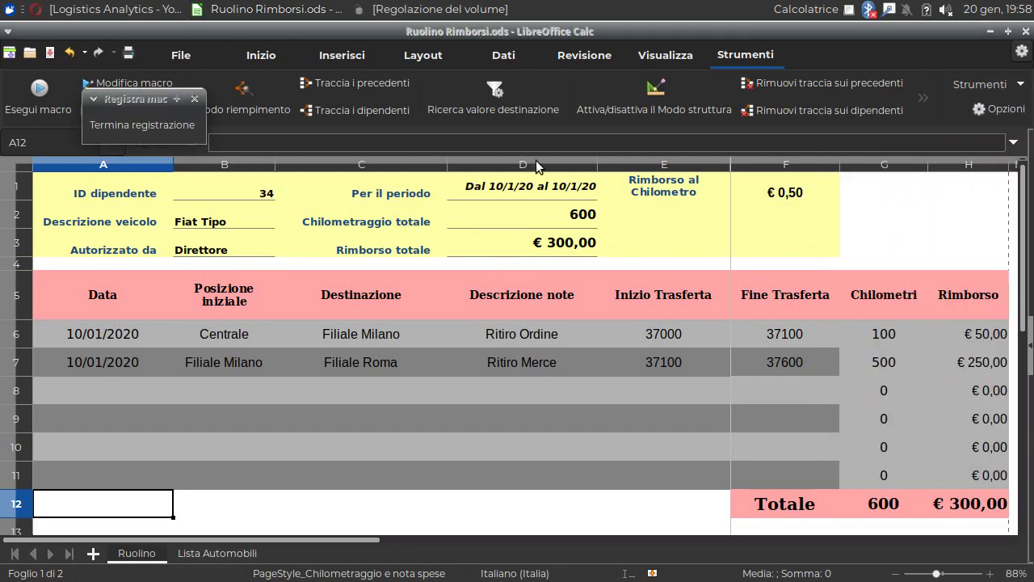
mouse_move(150, 99)
mouse_down()
mouse_move(693, 201)
mouse_move(928, 191)
mouse_up()
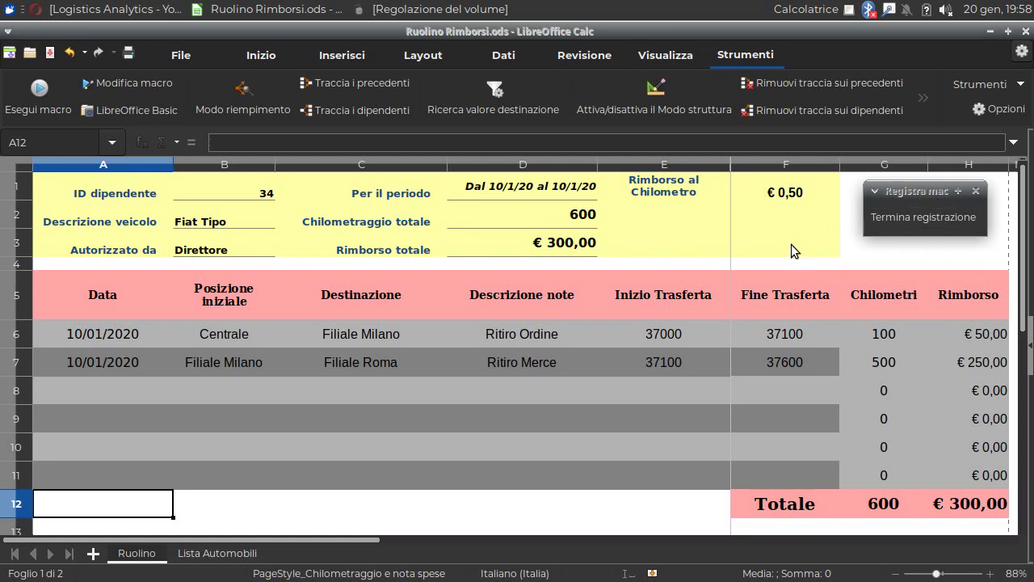
- Clear the employee ID in B1 and reset the vehicle in B2 to Automobile
click(238, 194)
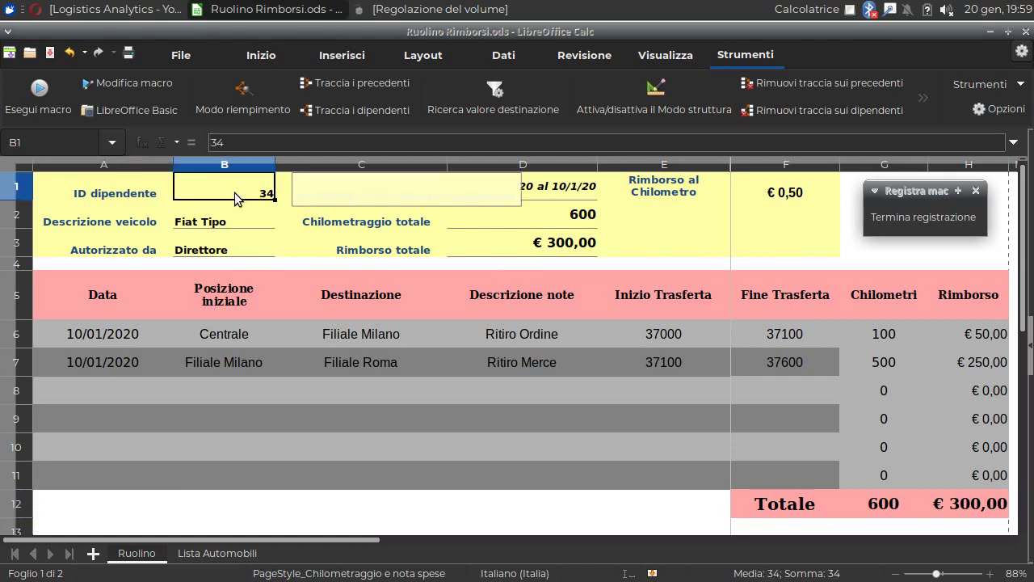
key(Delete)
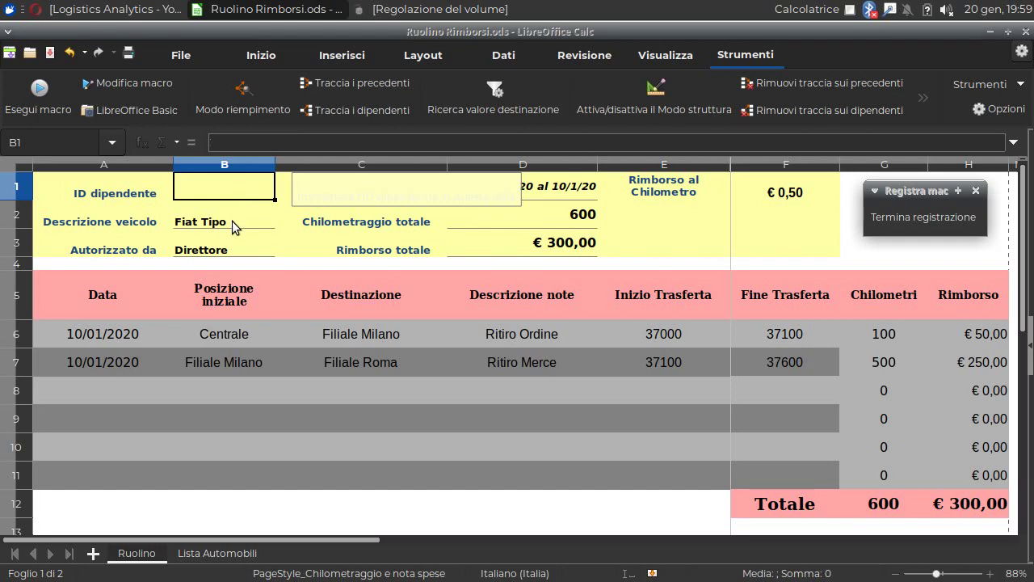
click(232, 227)
click(281, 220)
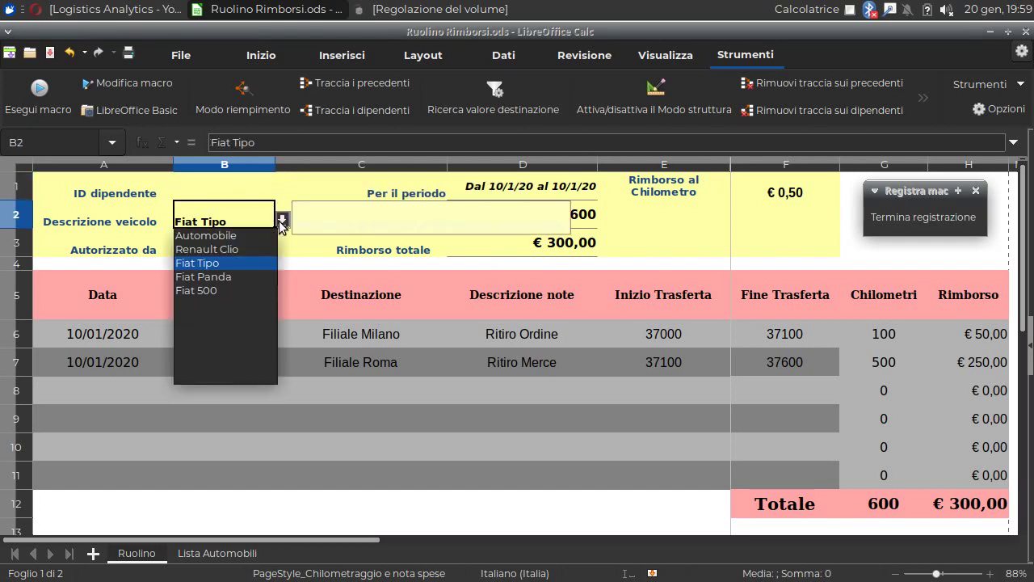
click(234, 234)
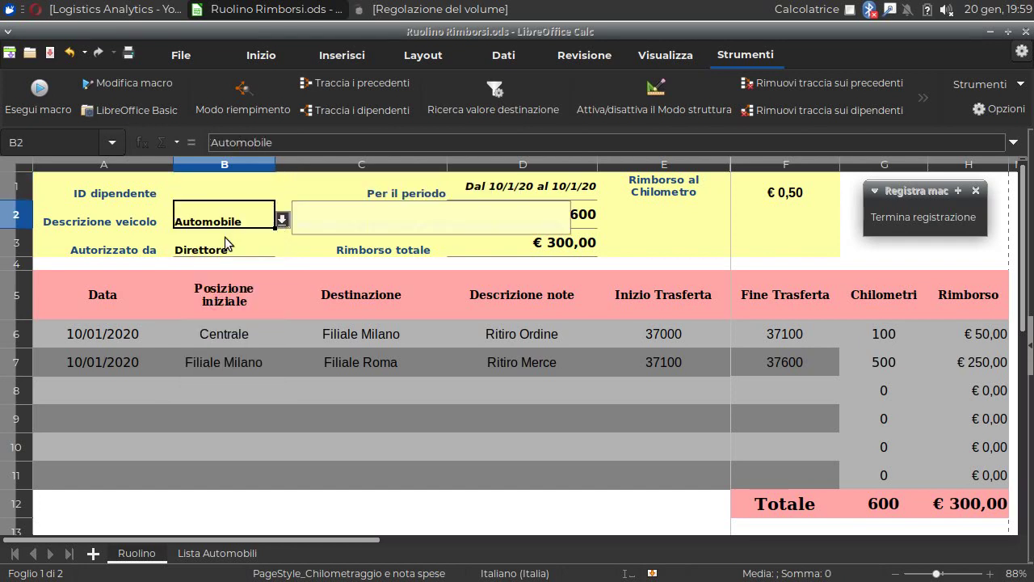
- Delete the first trip's date, locations, note and odometer readings across A6:F6
click(99, 334)
key(Delete)
click(227, 338)
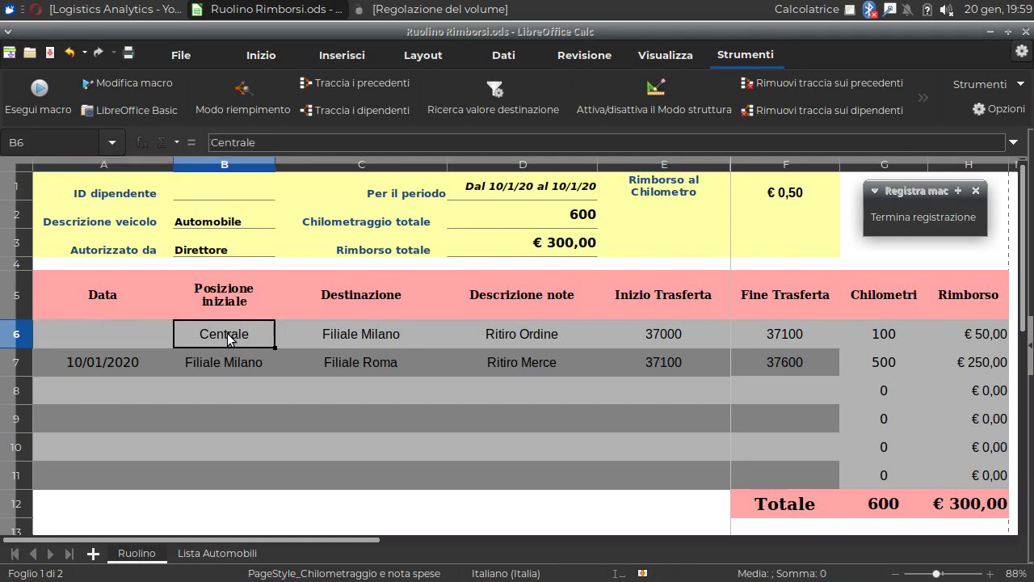
key(Delete)
click(364, 335)
key(Delete)
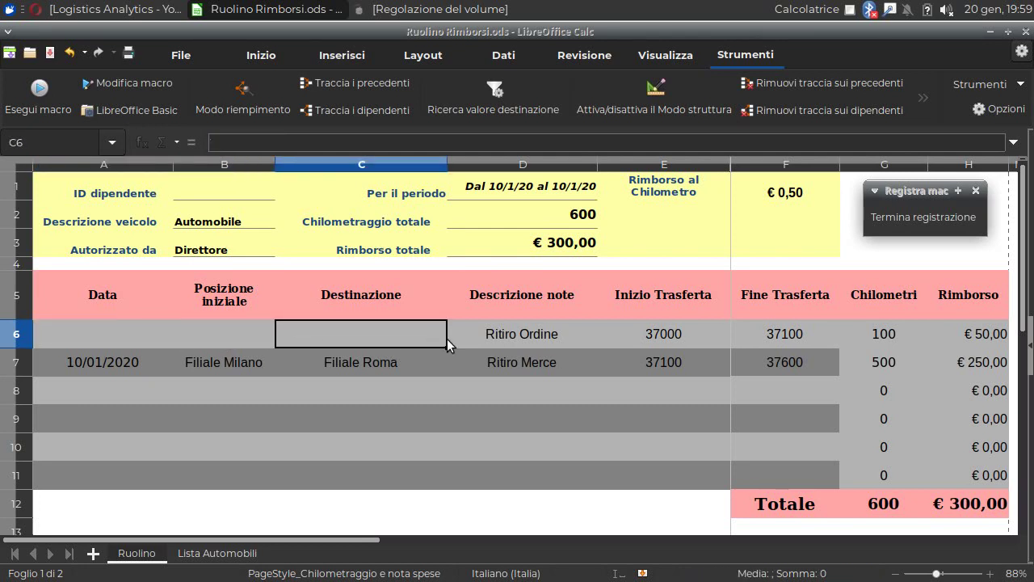
click(515, 333)
key(Delete)
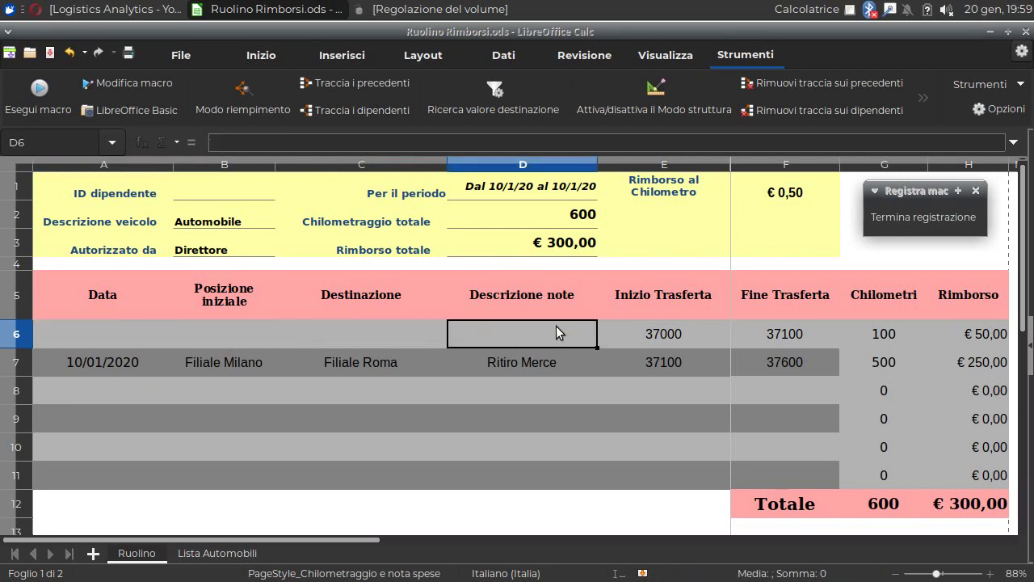
click(653, 341)
key(Delete)
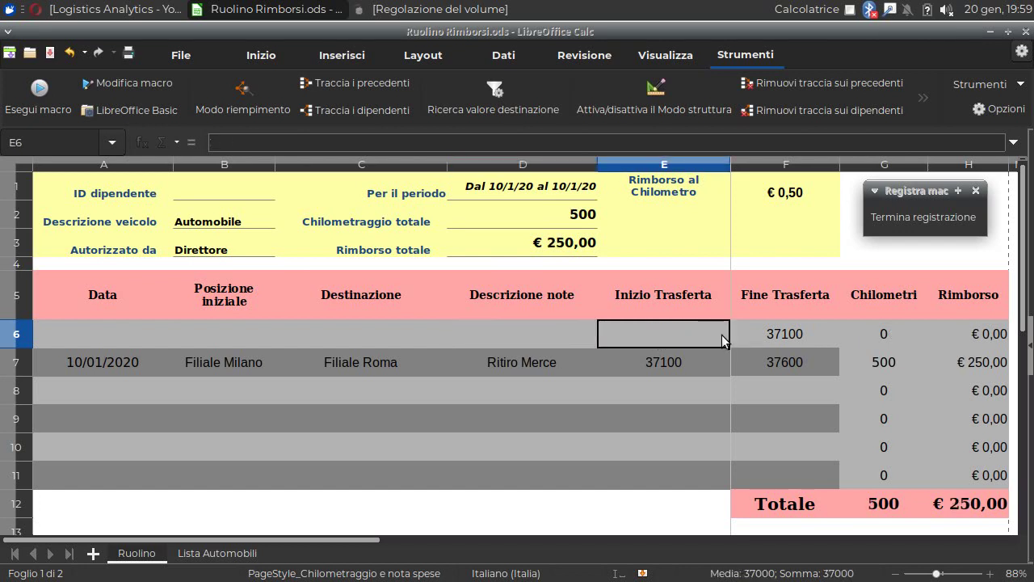
click(770, 336)
key(Delete)
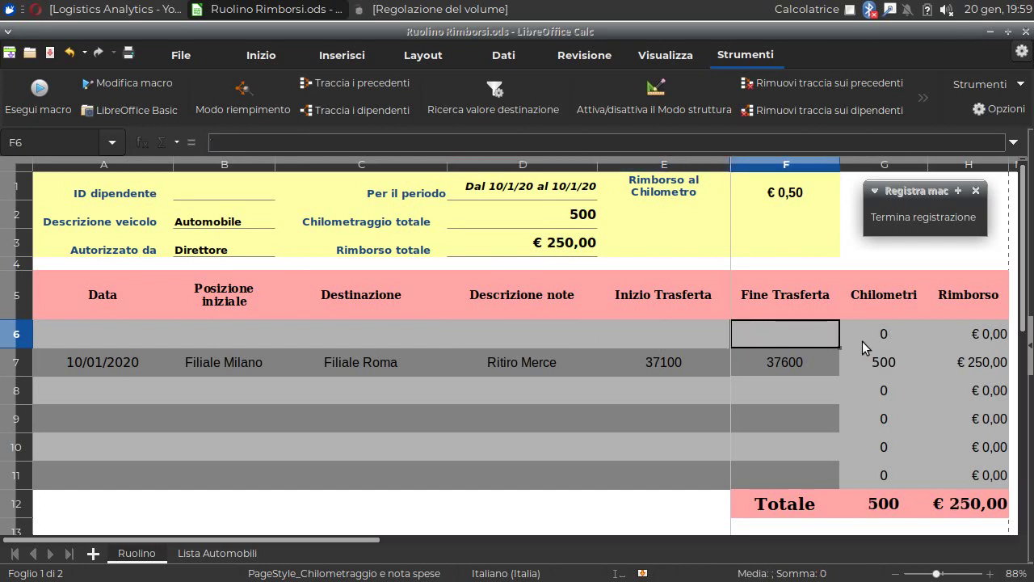
click(888, 336)
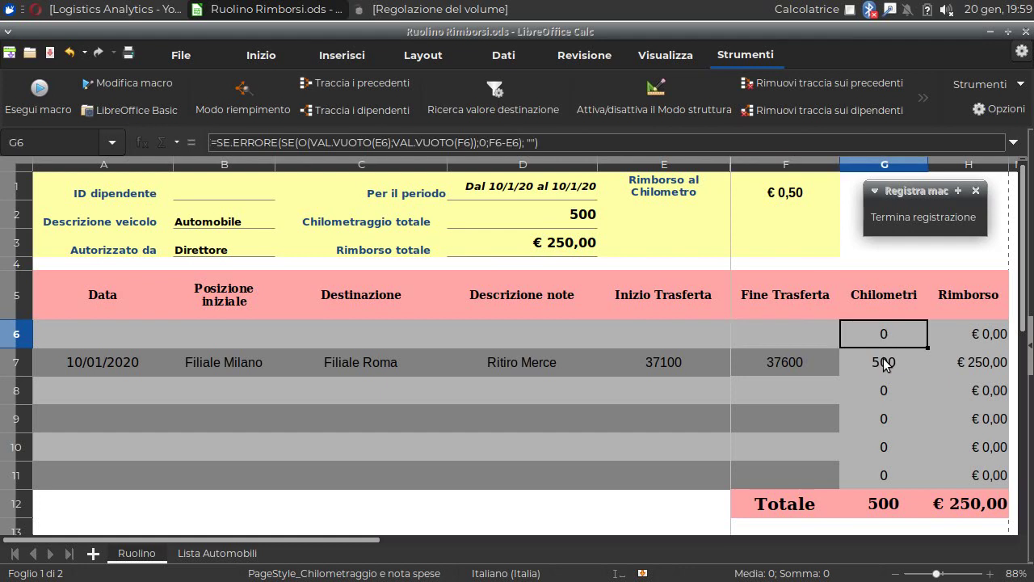
click(886, 365)
click(981, 341)
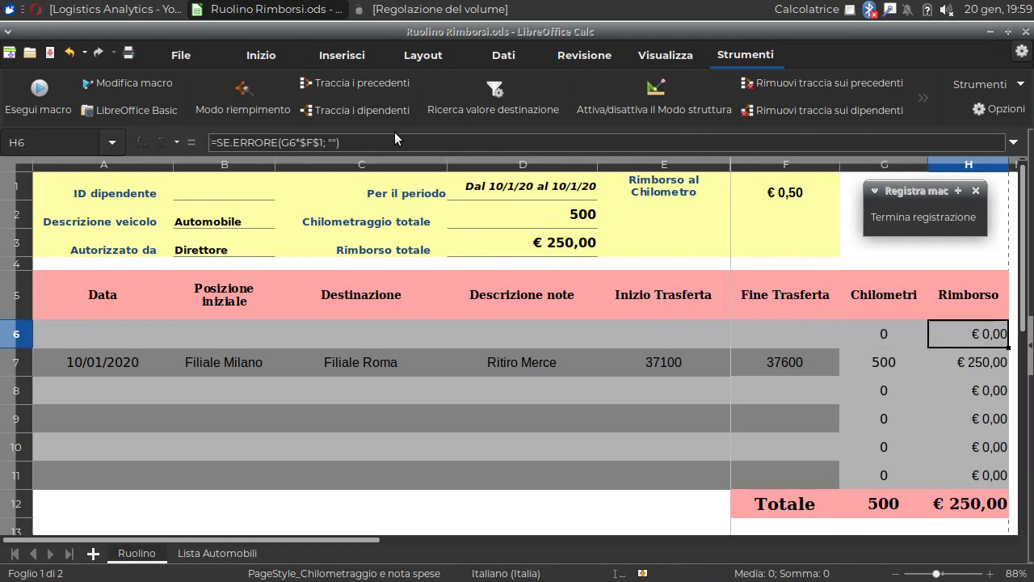
- Delete the second trip's entries across A7:F7 and finish with the rate cell F1 selected
click(83, 362)
key(Delete)
click(227, 364)
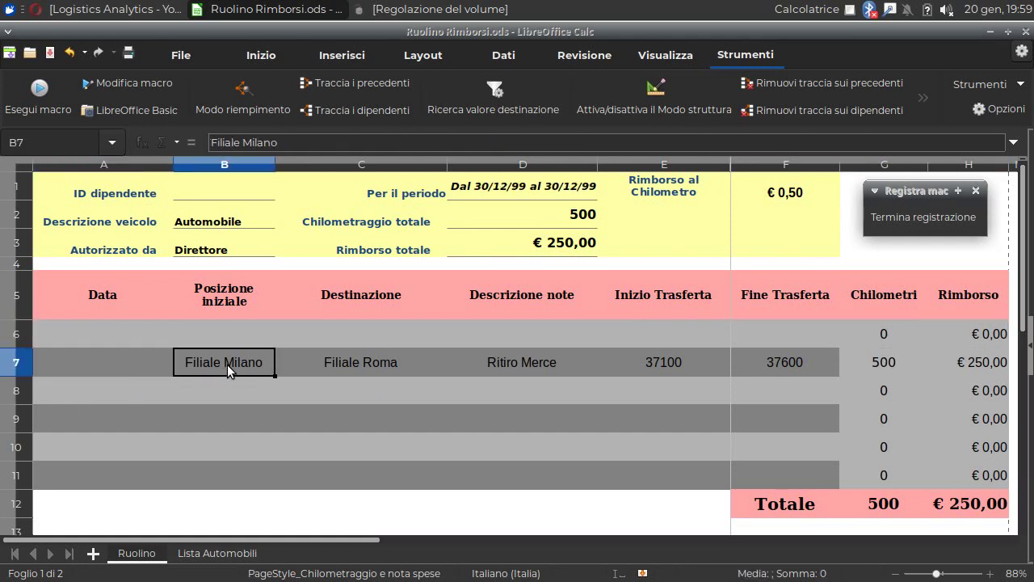
key(Delete)
click(366, 365)
key(Delete)
click(525, 363)
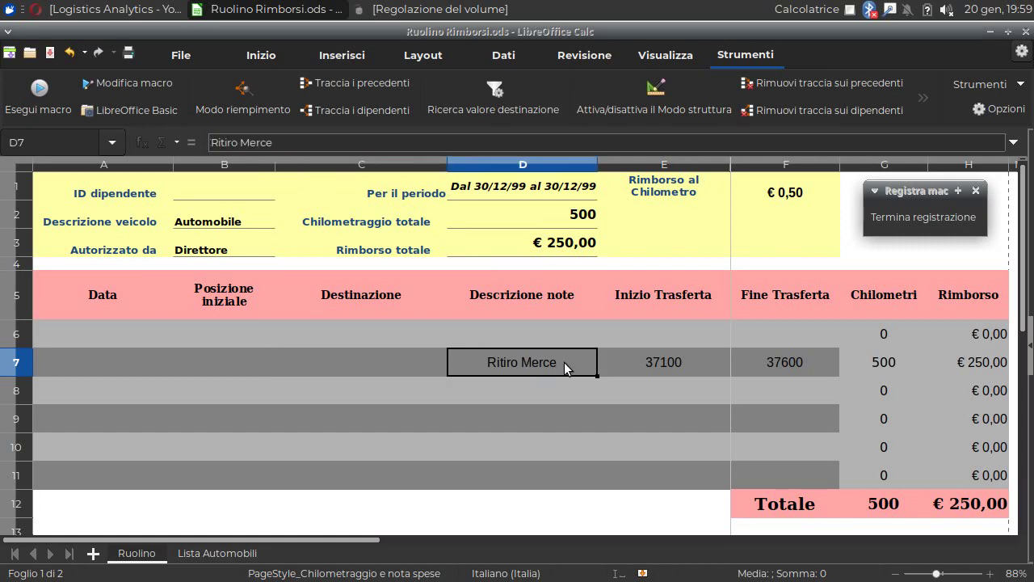
key(Delete)
click(663, 365)
key(Delete)
click(759, 360)
key(Delete)
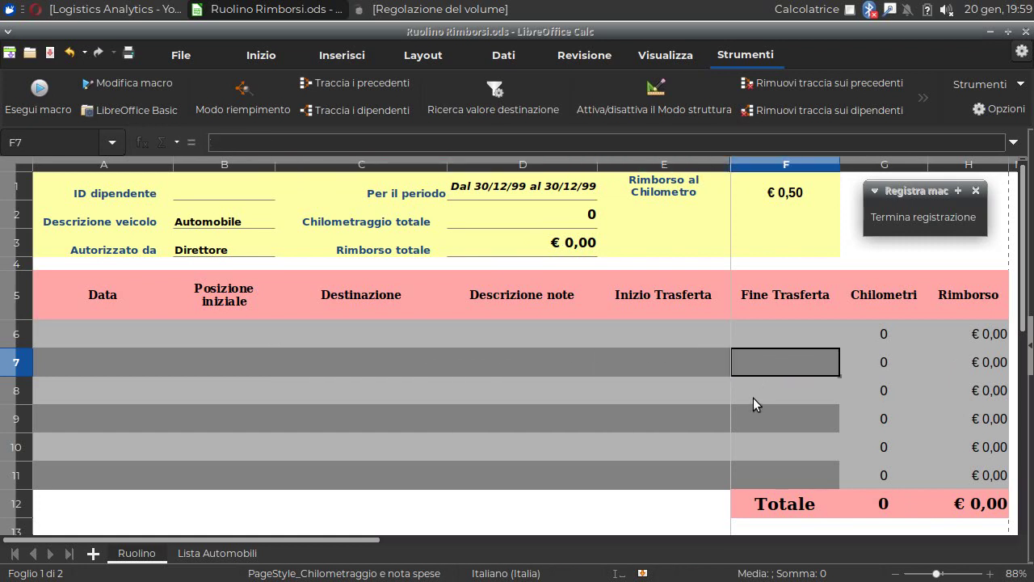
click(773, 194)
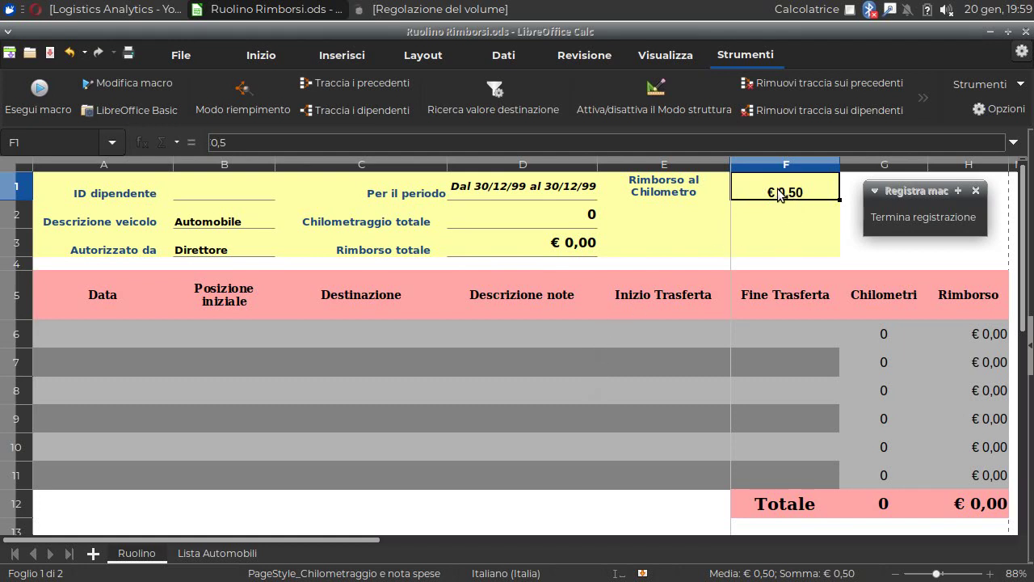
- Stop recording and save the macro as Reset in Macro personali > Standard > Module1
click(894, 219)
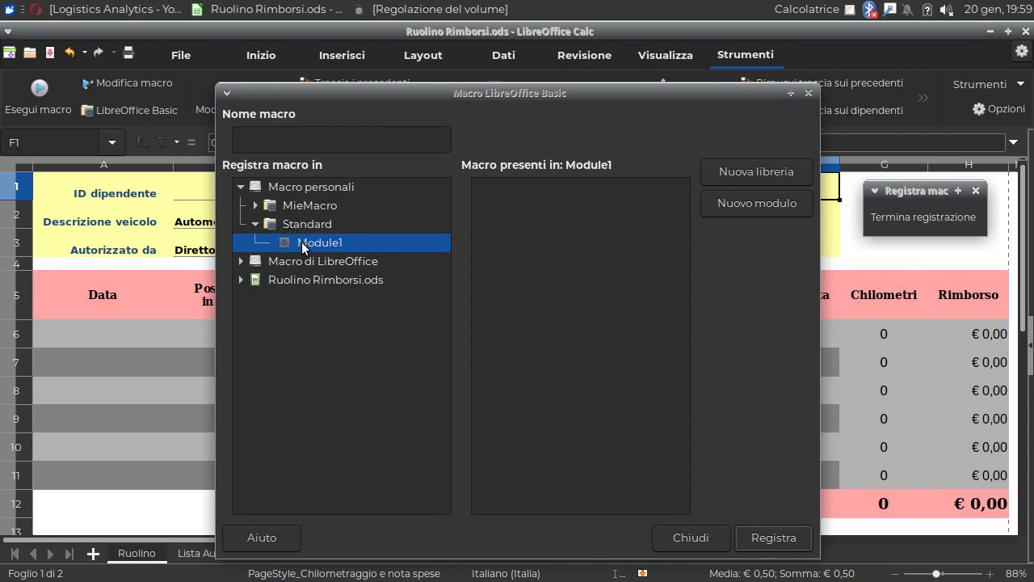
click(311, 138)
text(Rese)
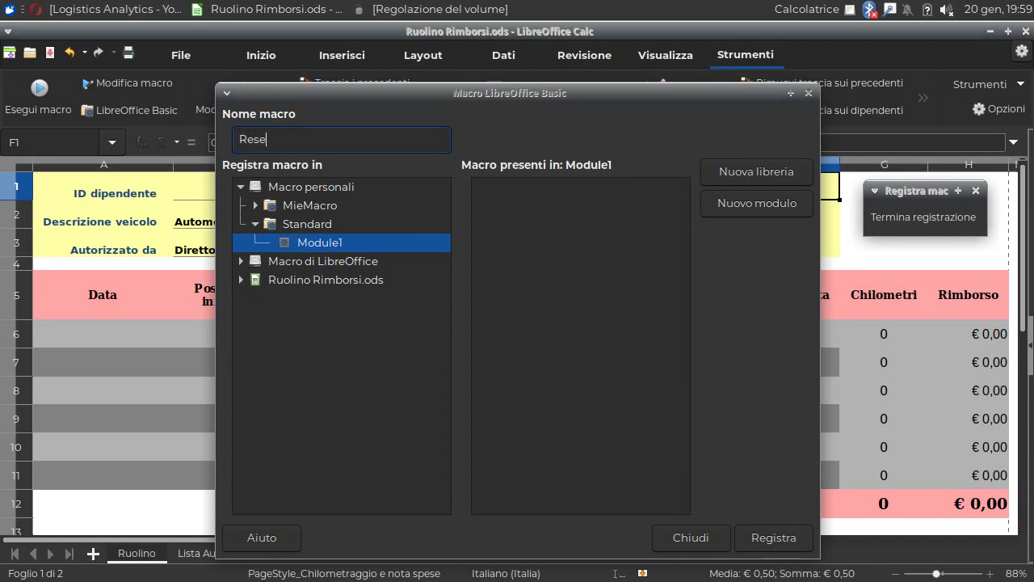
text(t)
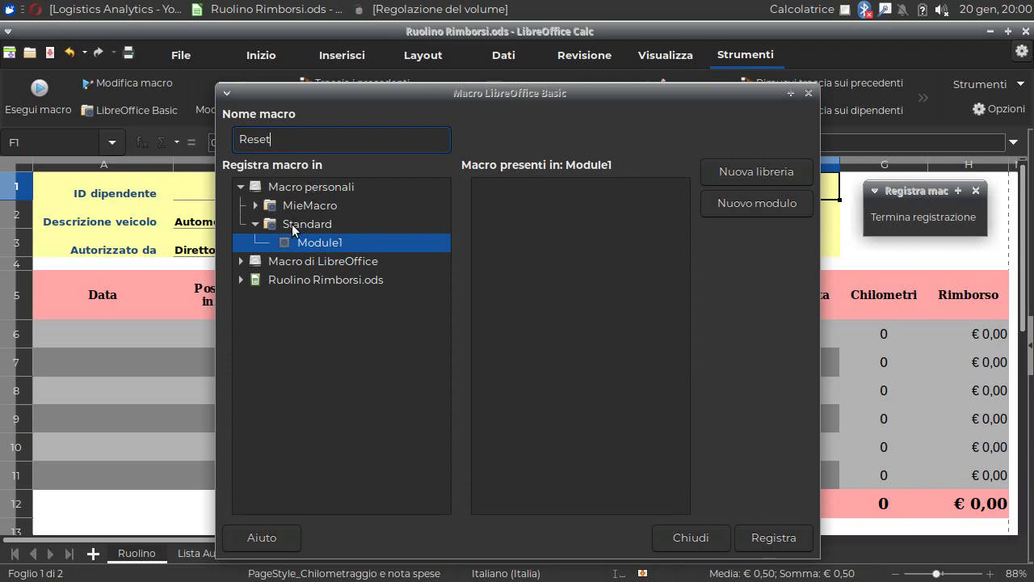
click(764, 536)
- Select cells in columns C and D, from the trip rows down to row 12 below the table
click(569, 503)
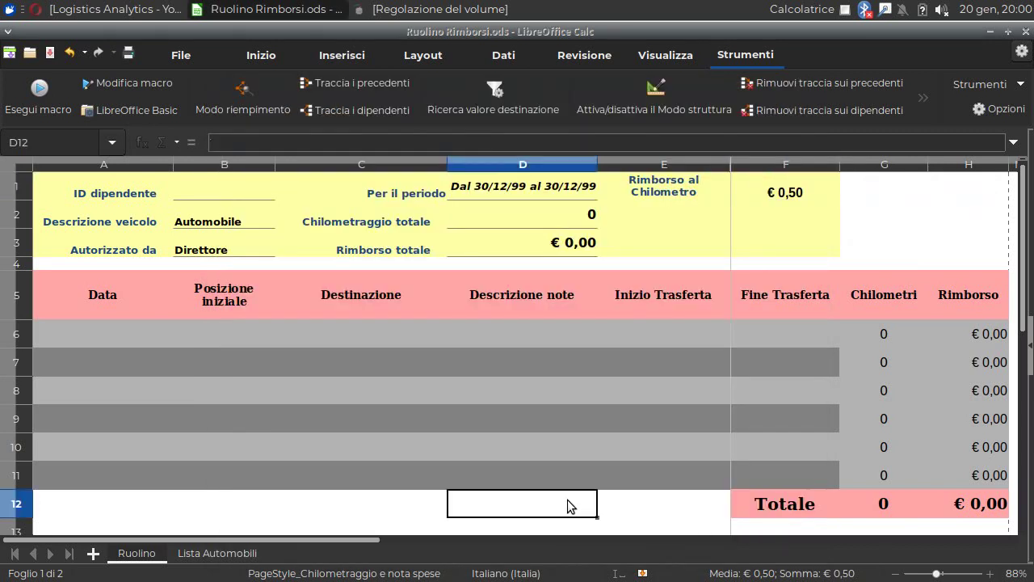
click(313, 380)
click(342, 329)
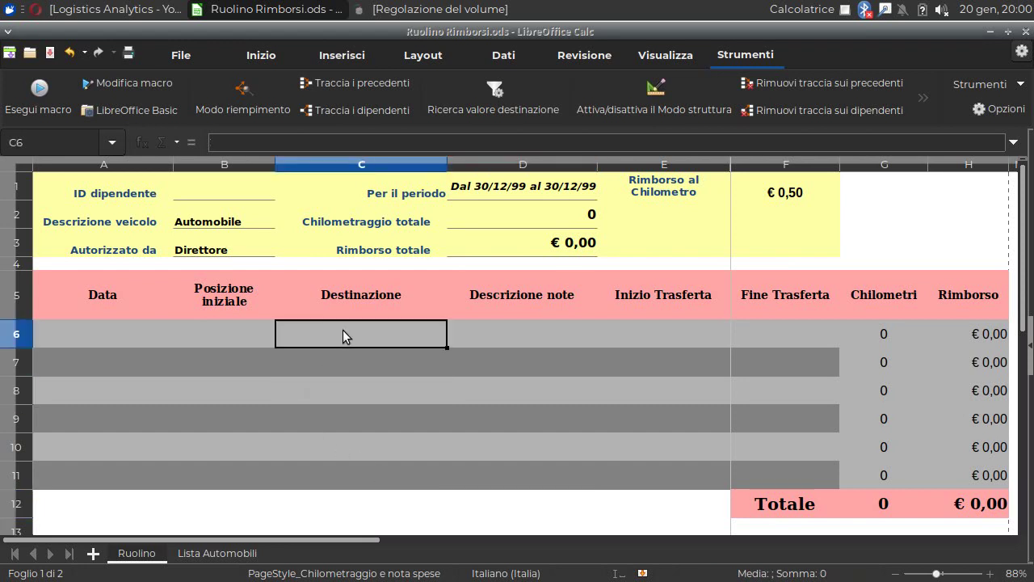
click(334, 398)
click(339, 504)
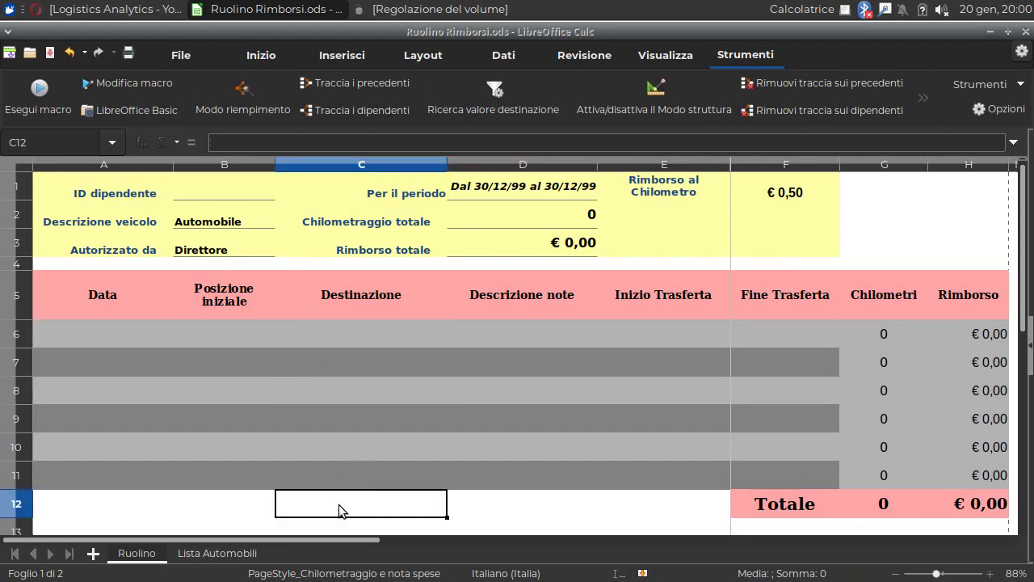
click(491, 505)
click(376, 362)
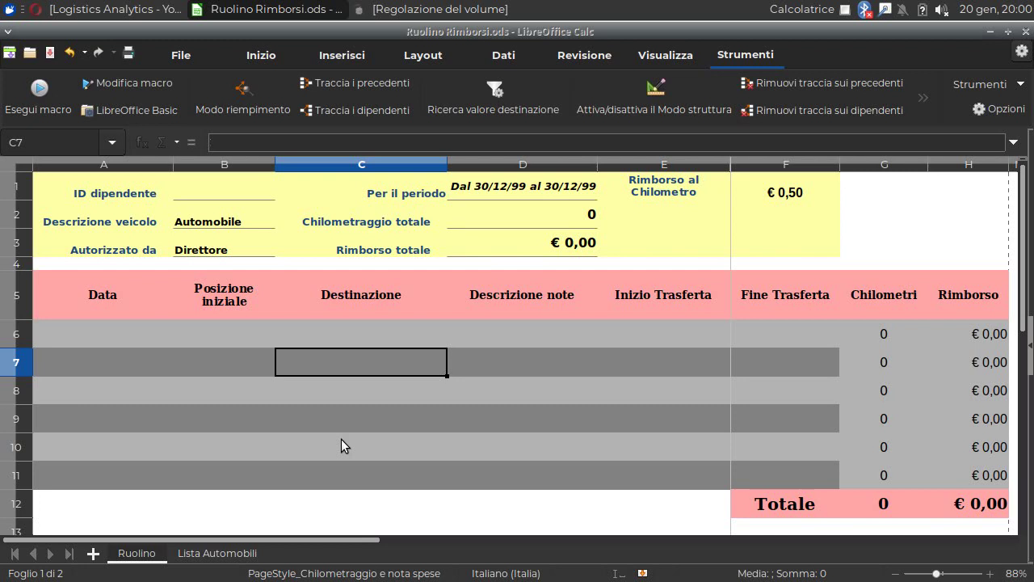
click(336, 502)
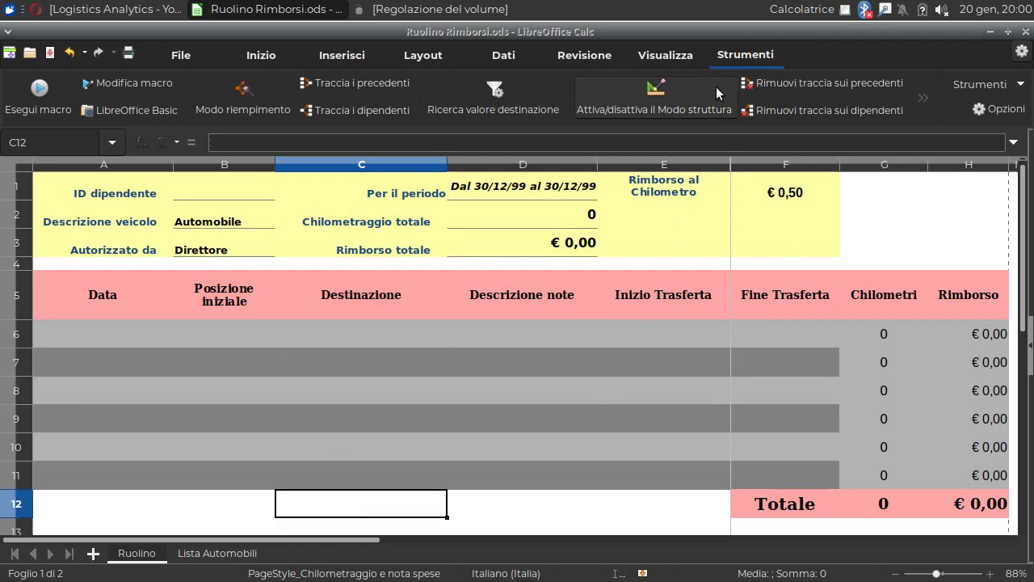
- Turn on Attiva/disattiva Modo struttura and display the form controls from the ribbon overflow
click(926, 98)
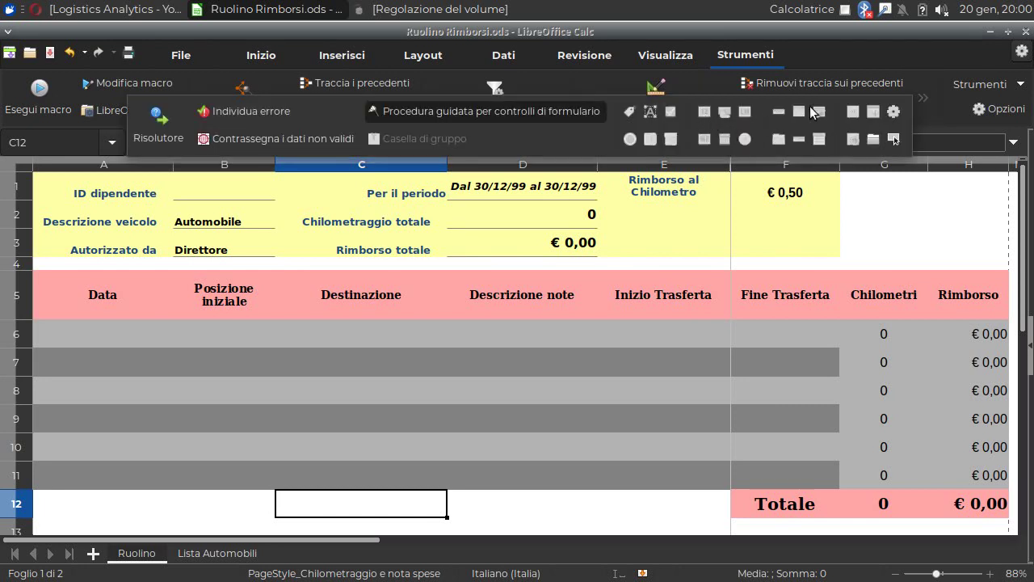
click(914, 46)
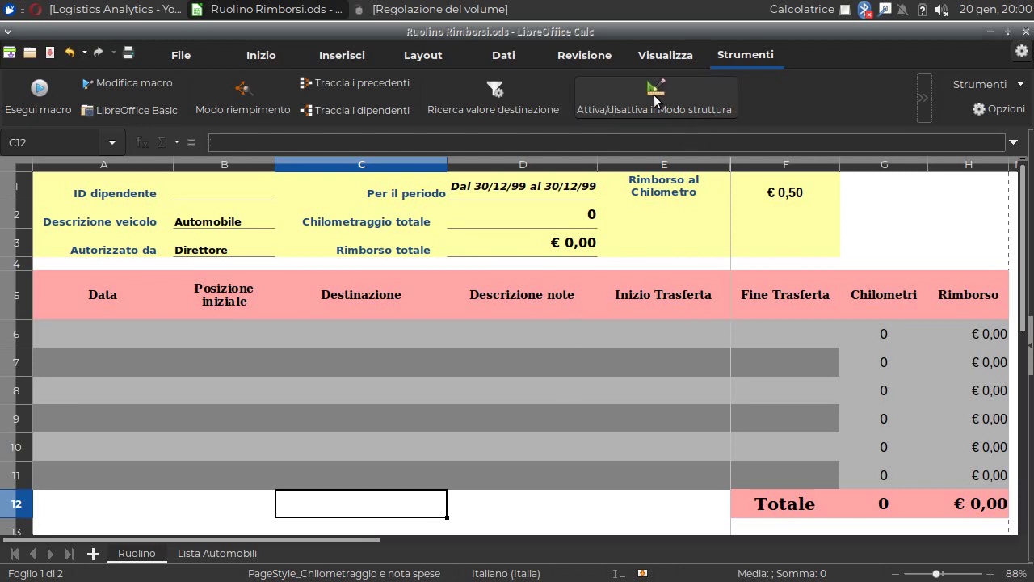
click(653, 99)
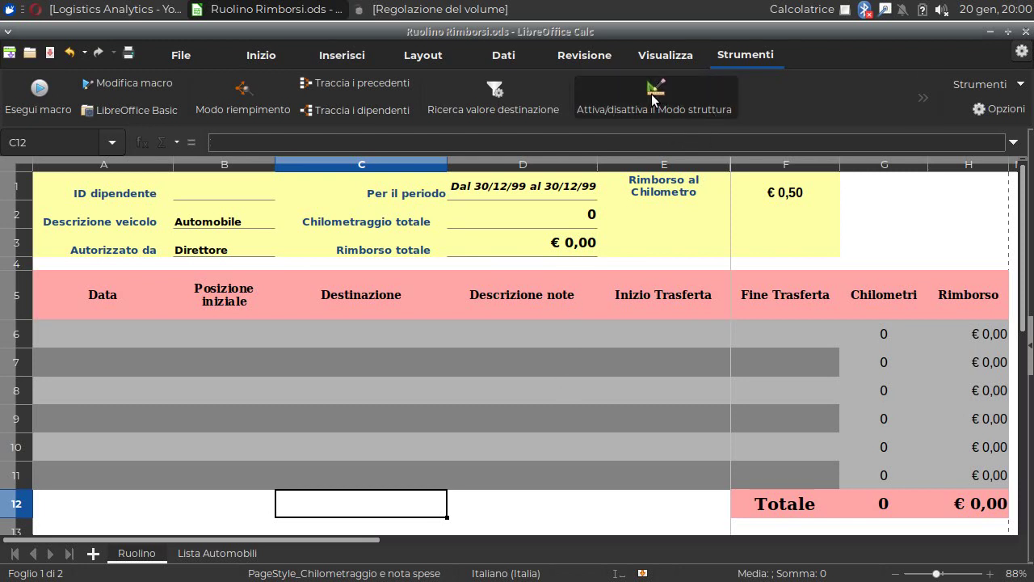
click(924, 100)
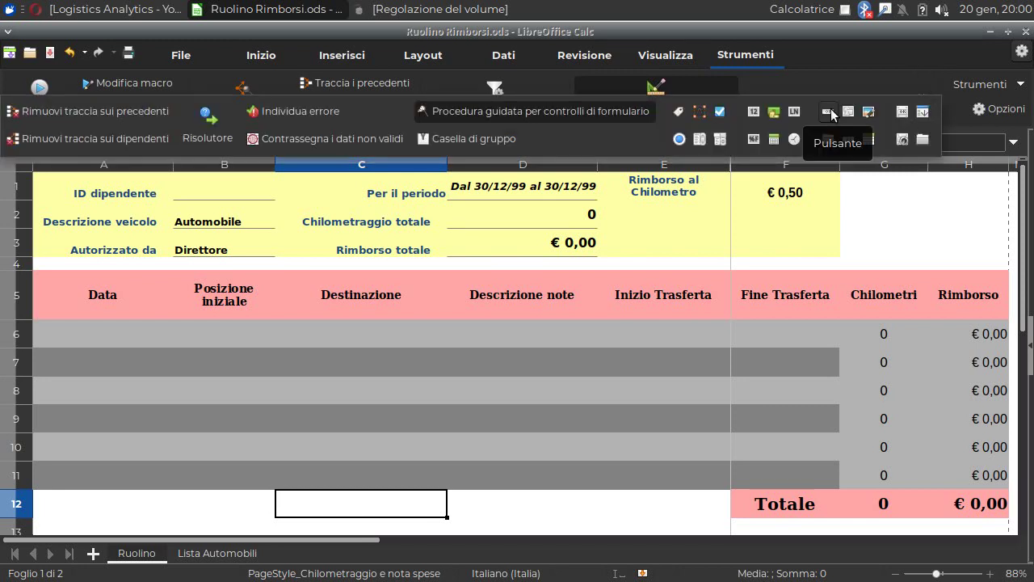
- Draw a Pulsante push button over D11:E12 and right-click it for its options
click(828, 110)
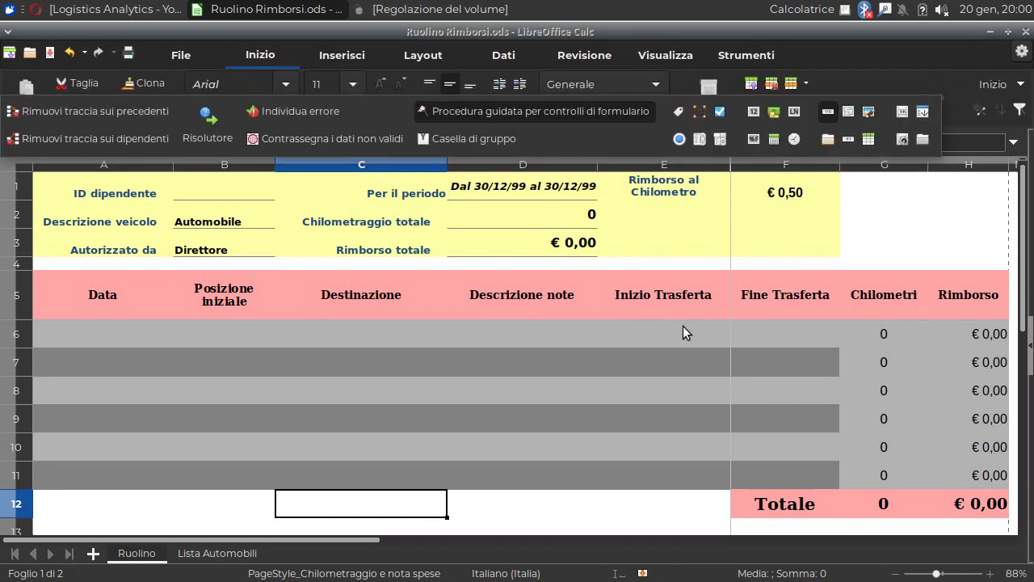
click(452, 468)
drag(441, 458, 608, 523)
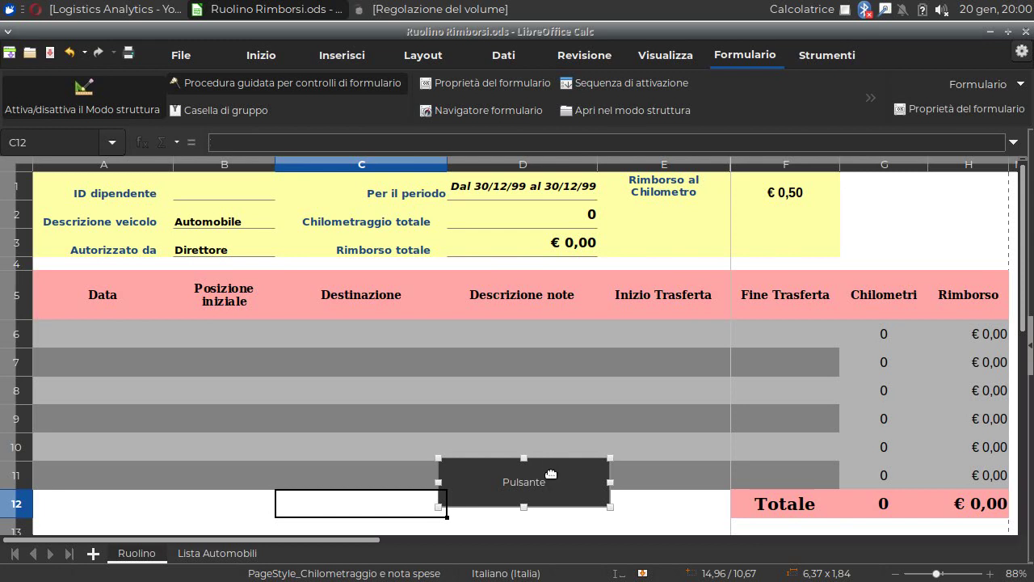
right_click(551, 474)
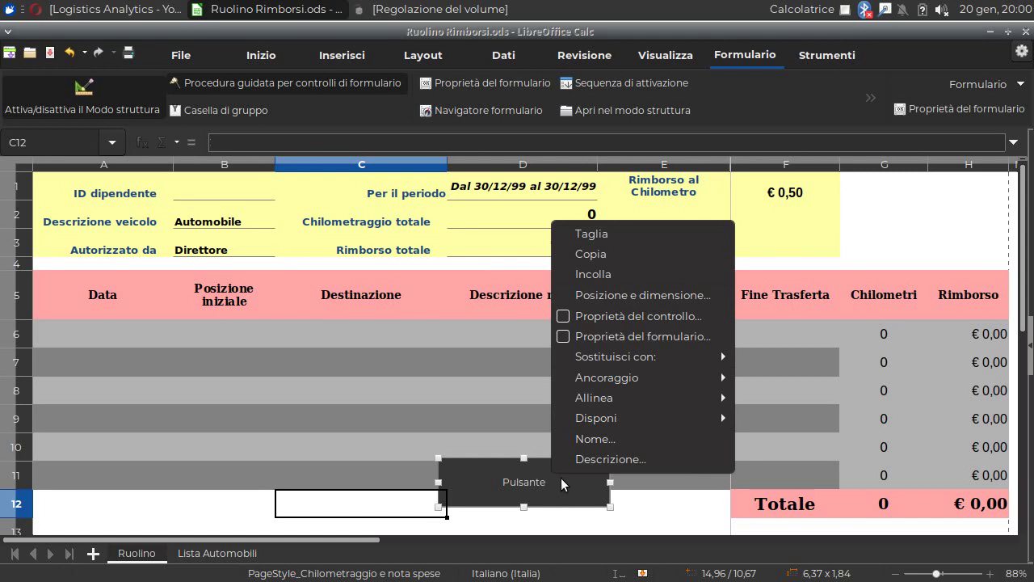
- In the button's control properties, replace the Didascalia caption Pulsante with Cancella Modulo
click(563, 316)
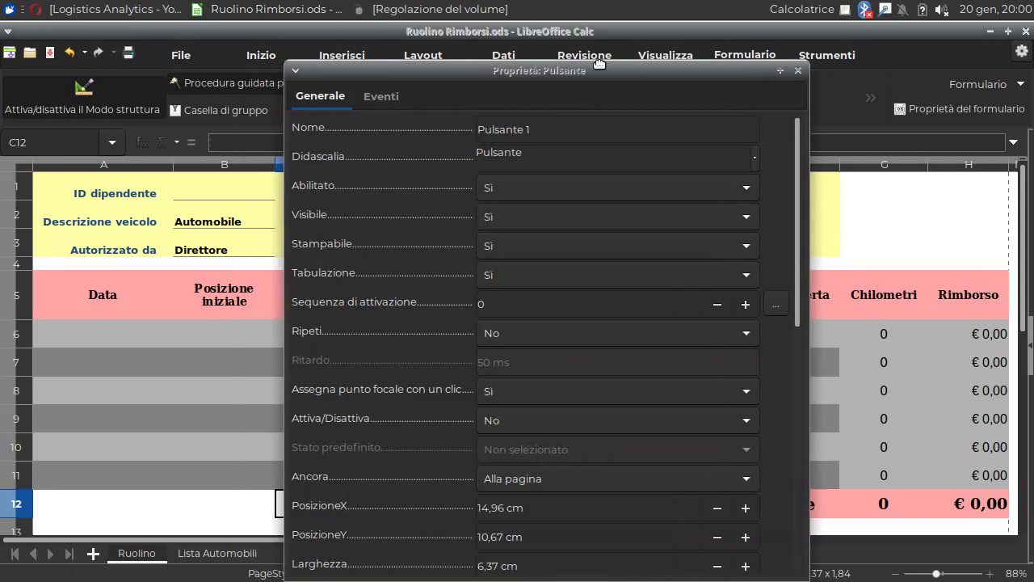
drag(597, 63, 622, 53)
click(563, 119)
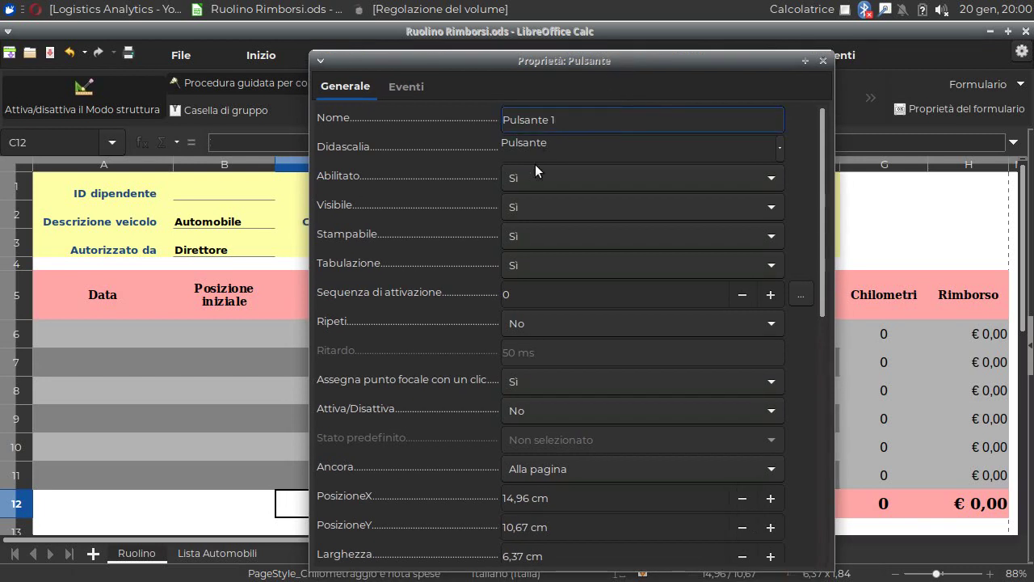
drag(554, 146, 435, 154)
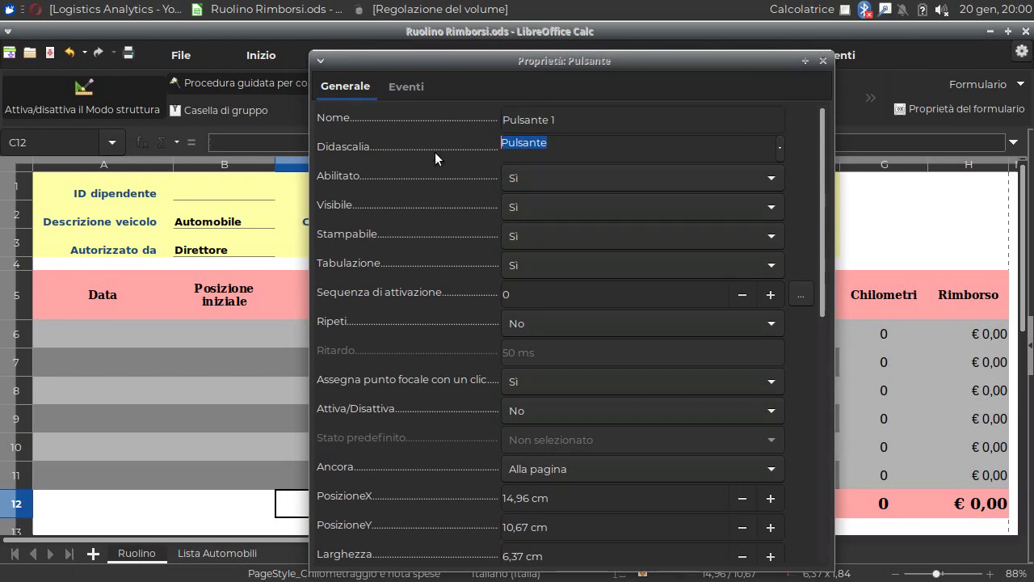
text(Cance)
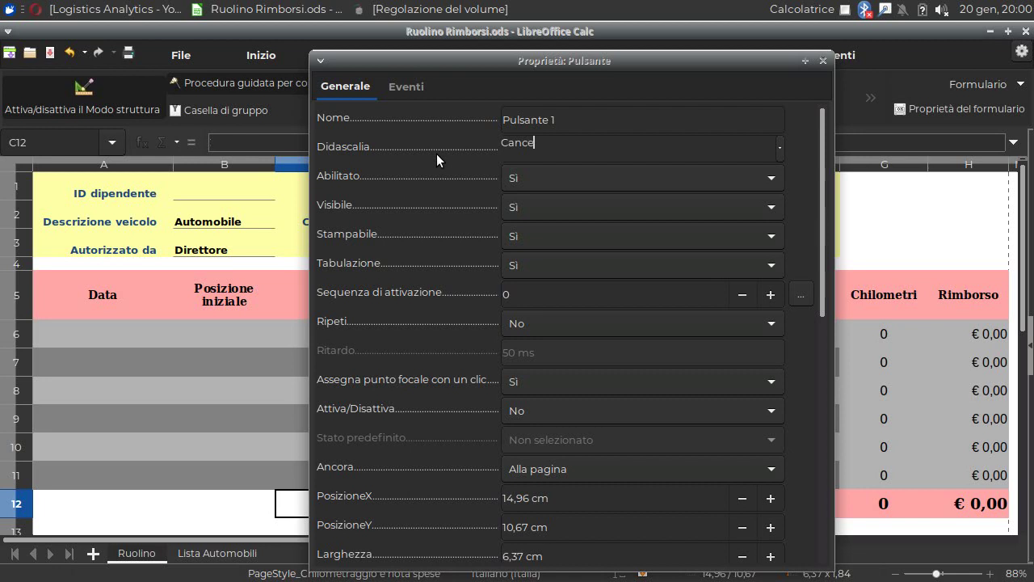
text(lla Mo)
key(BackSpace)
key(BackSpace)
key(BackSpace)
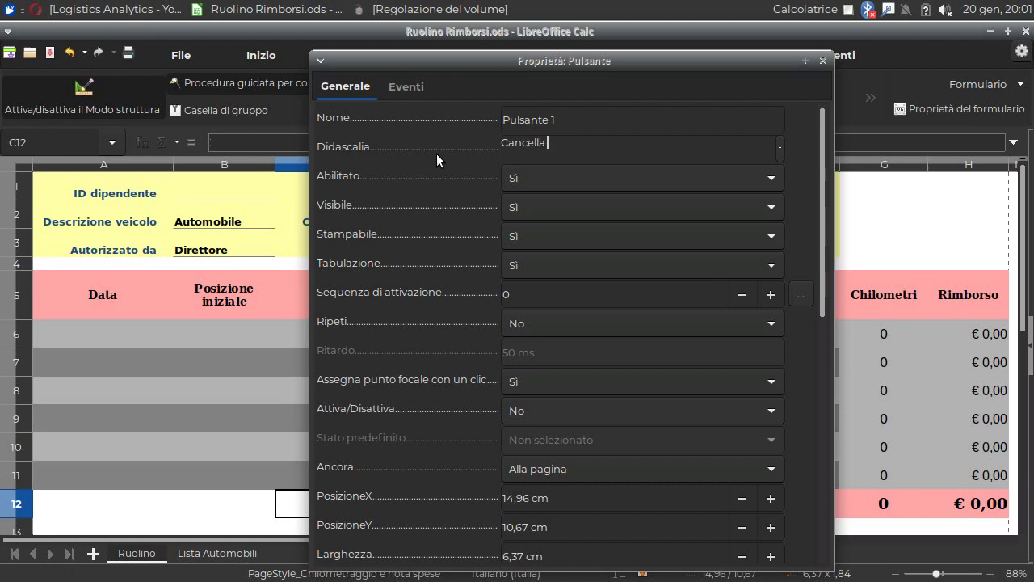
text(Modul)
key(BackSpace)
key(BackSpace)
key(BackSpace)
text(f)
key(BackSpace)
text(dulo)
key(Tab)
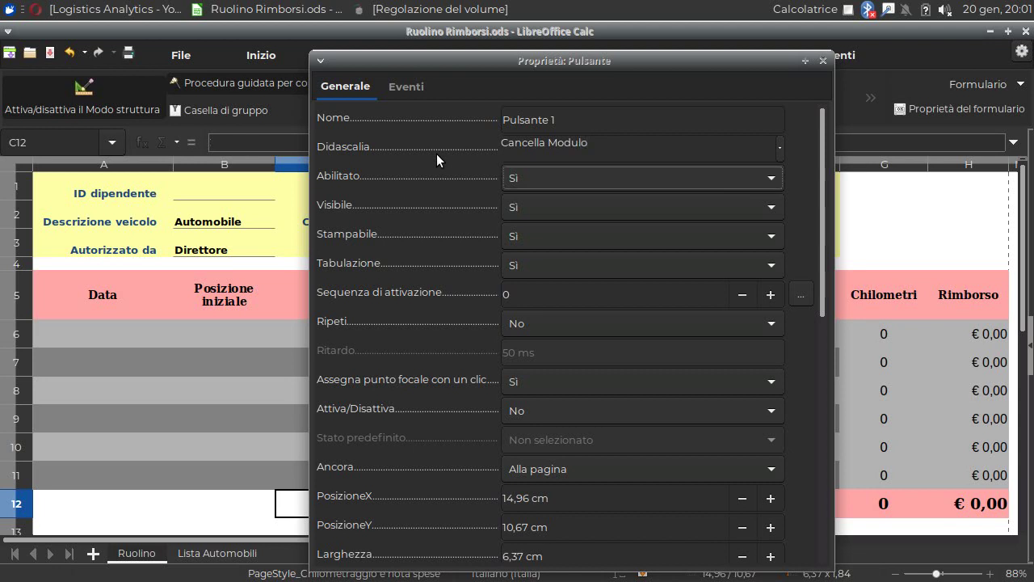
mouse_move(611, 74)
mouse_down()
mouse_move(193, 33)
mouse_move(350, 34)
mouse_up()
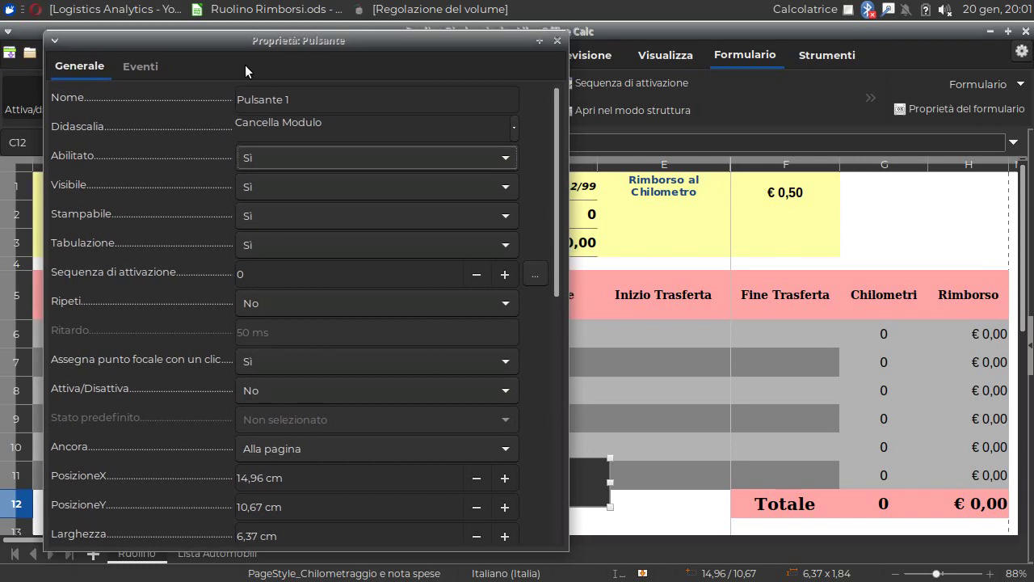
- Assign the Standard > Module1 > Reset macro to the button's 'Pulsante del mouse premuto' event
click(146, 65)
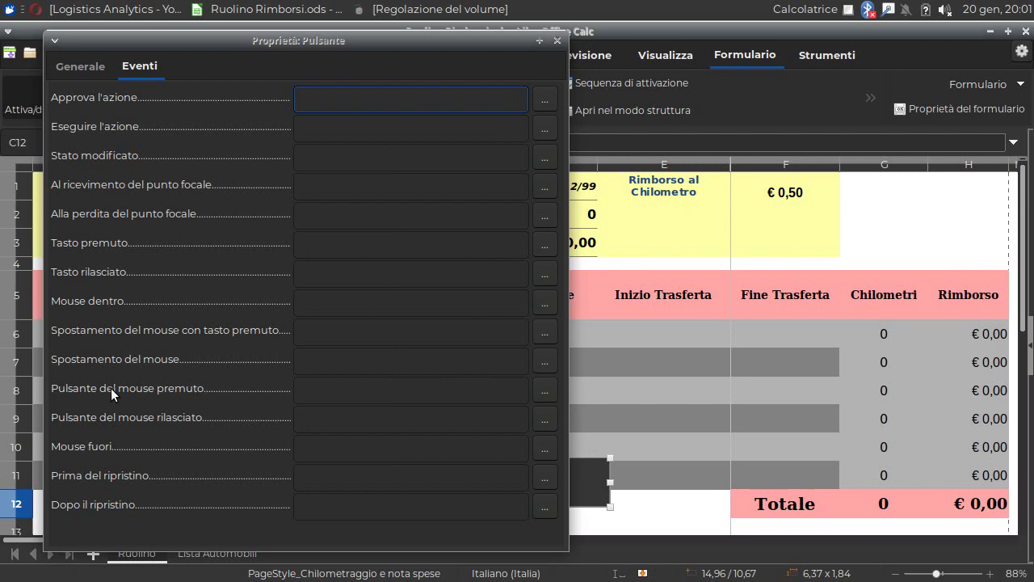
click(349, 392)
click(549, 389)
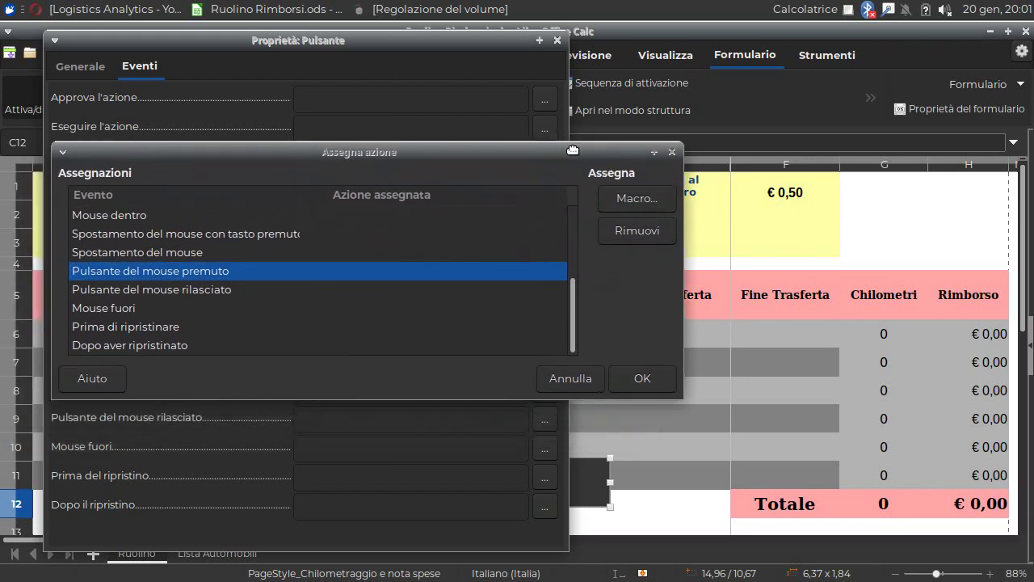
click(643, 190)
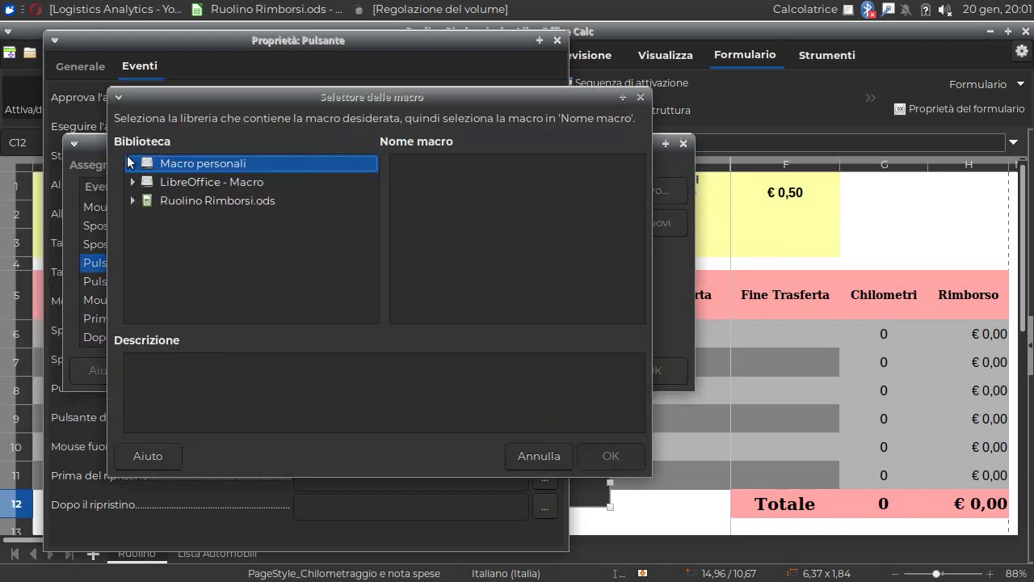
click(133, 164)
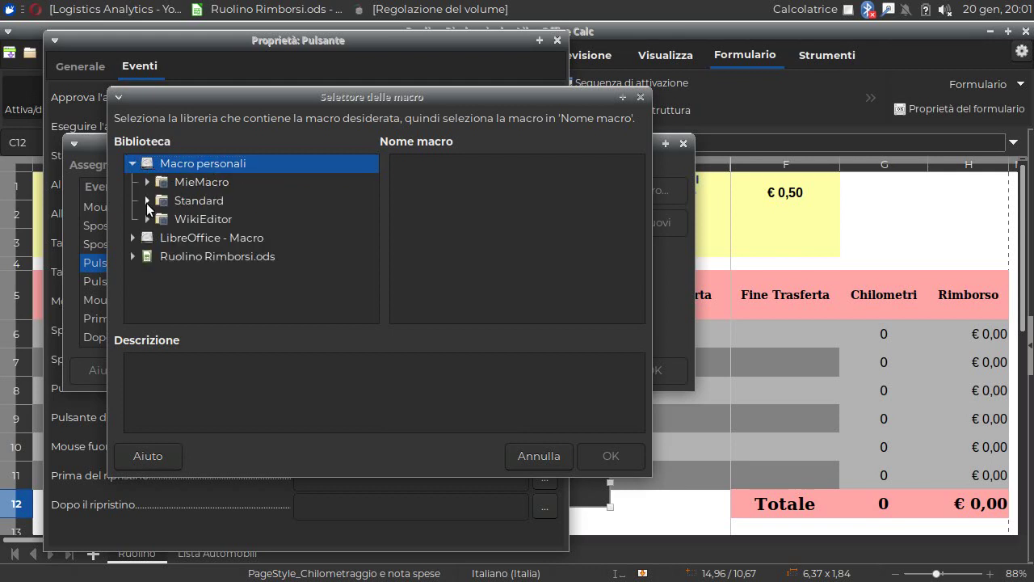
click(147, 200)
click(192, 219)
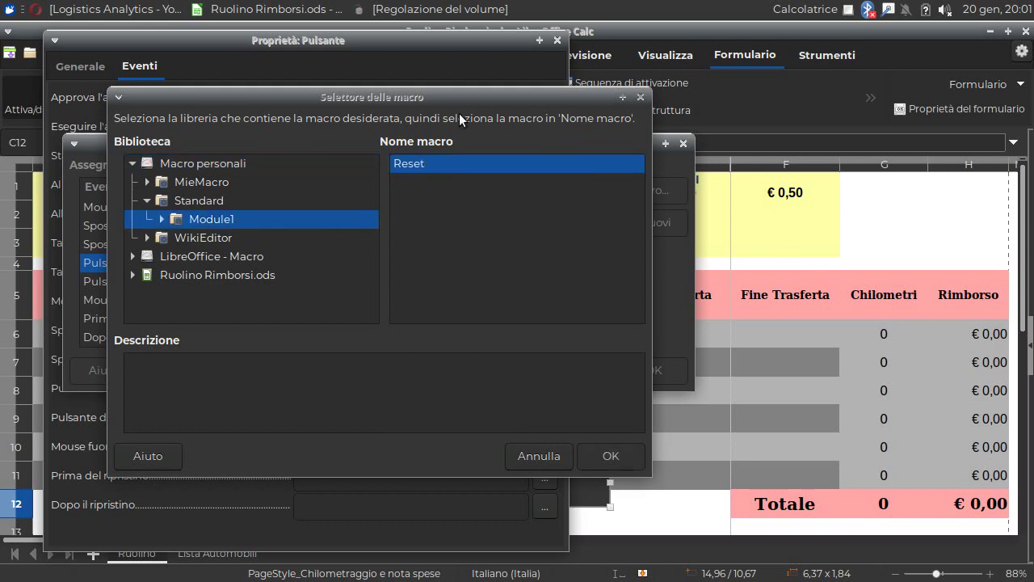
drag(459, 113, 246, 255)
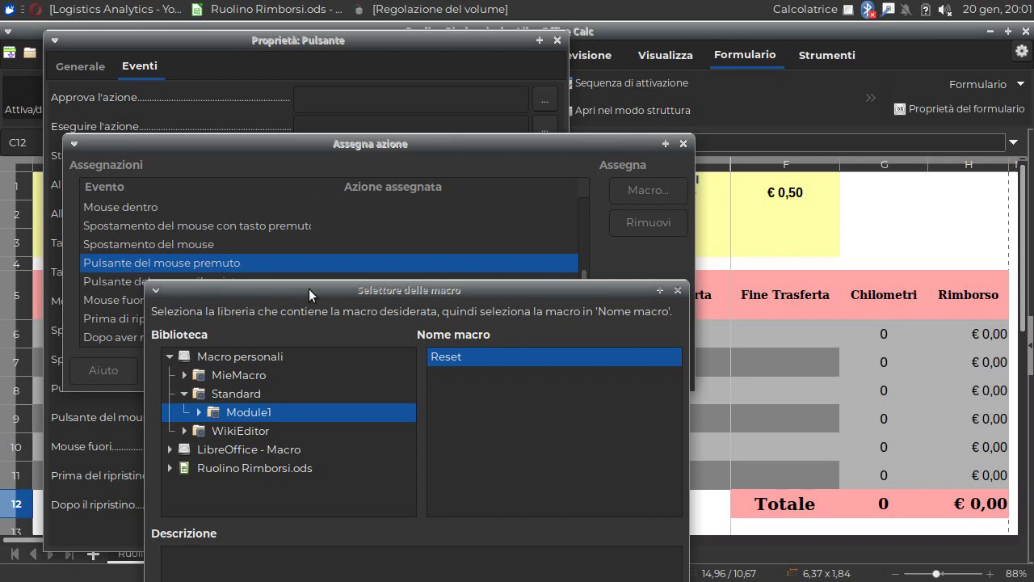
drag(308, 289, 390, 121)
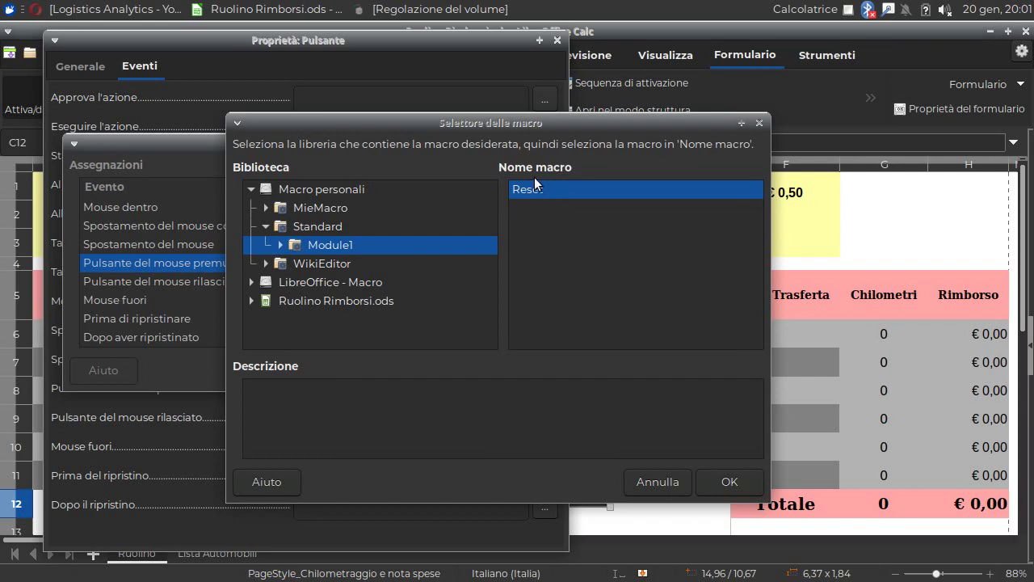
click(722, 482)
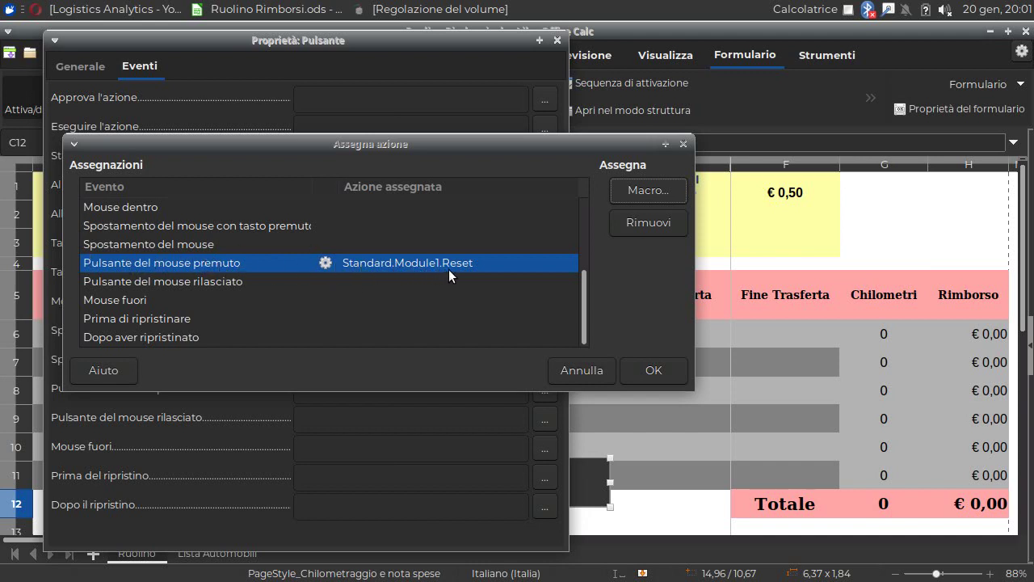
click(652, 369)
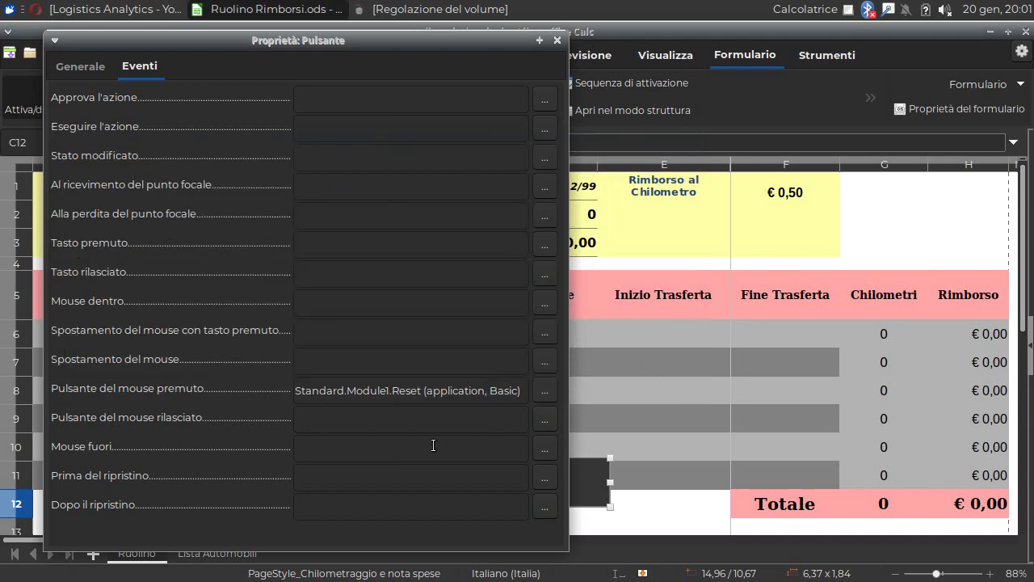
- Close the button properties, move Cancella Modulo beside Totale in row 12, and turn off design mode
click(67, 67)
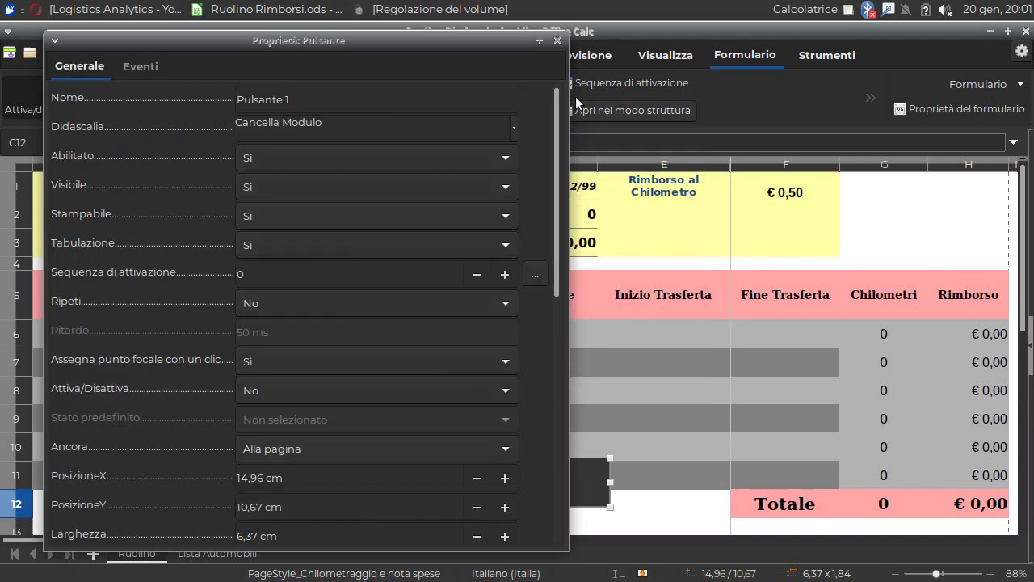
click(558, 40)
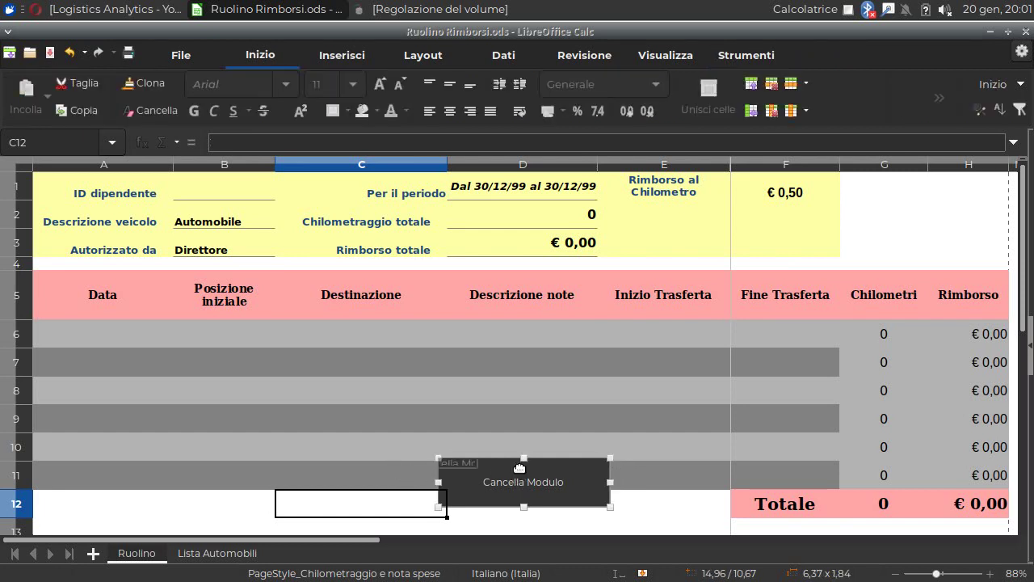
drag(546, 483, 625, 487)
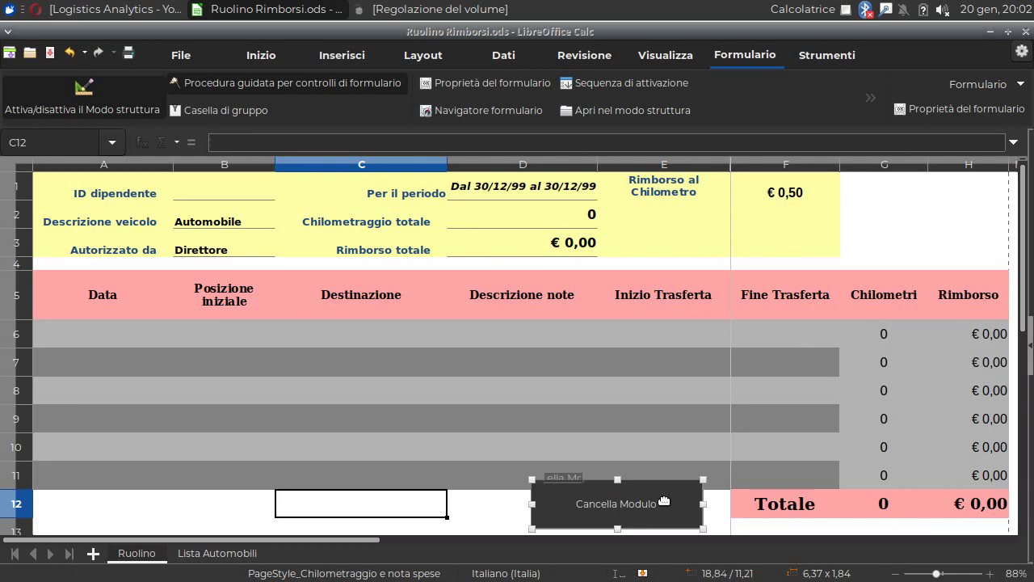
drag(643, 510, 667, 495)
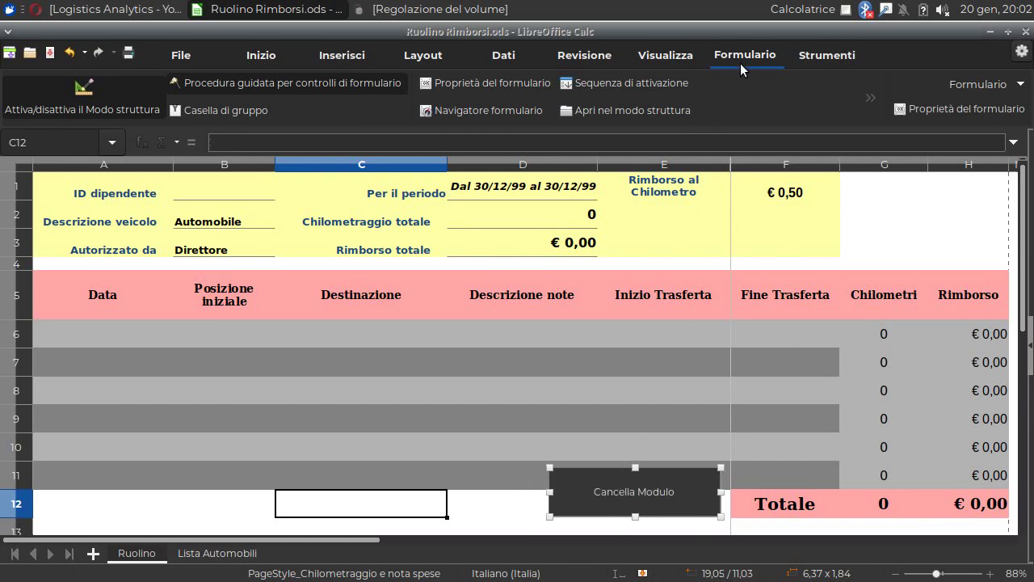
click(824, 58)
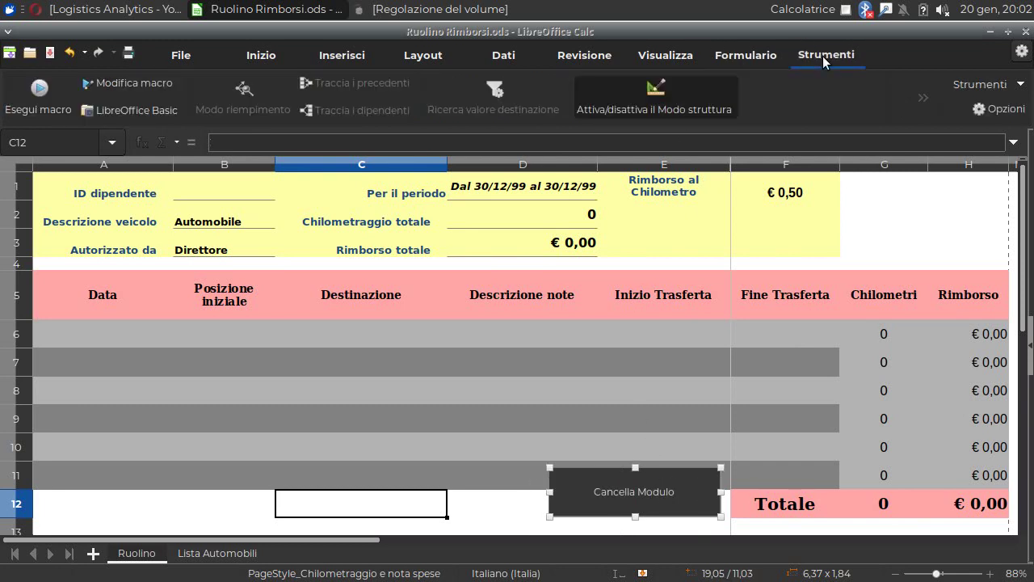
click(644, 95)
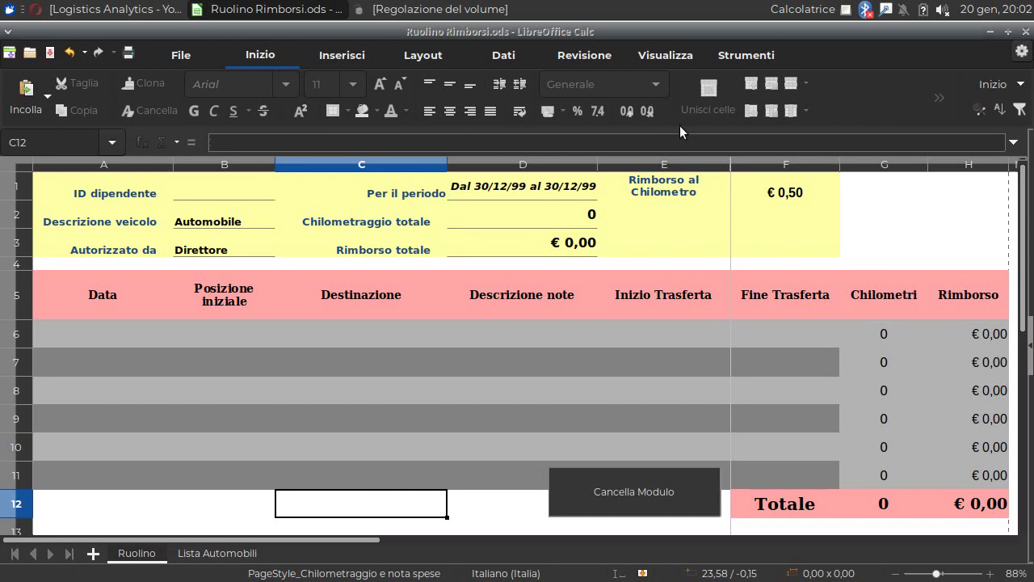
click(260, 214)
click(283, 219)
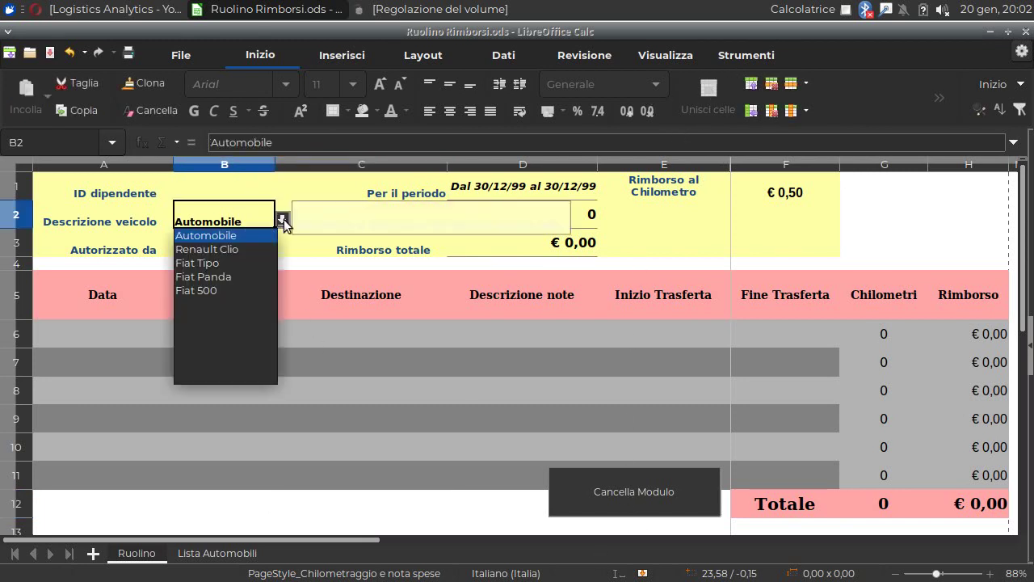
click(204, 262)
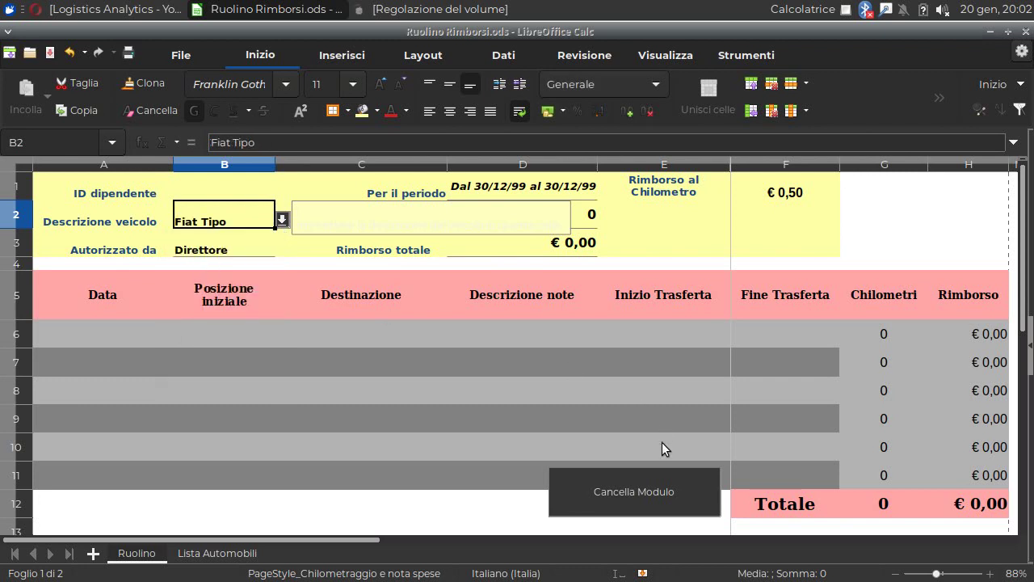
click(637, 494)
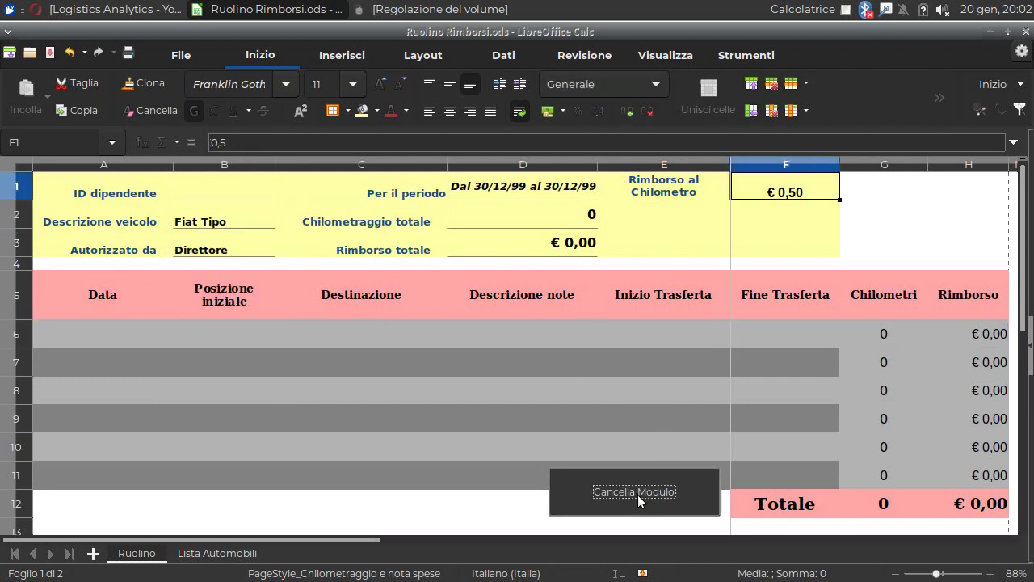
click(252, 220)
click(276, 216)
click(244, 232)
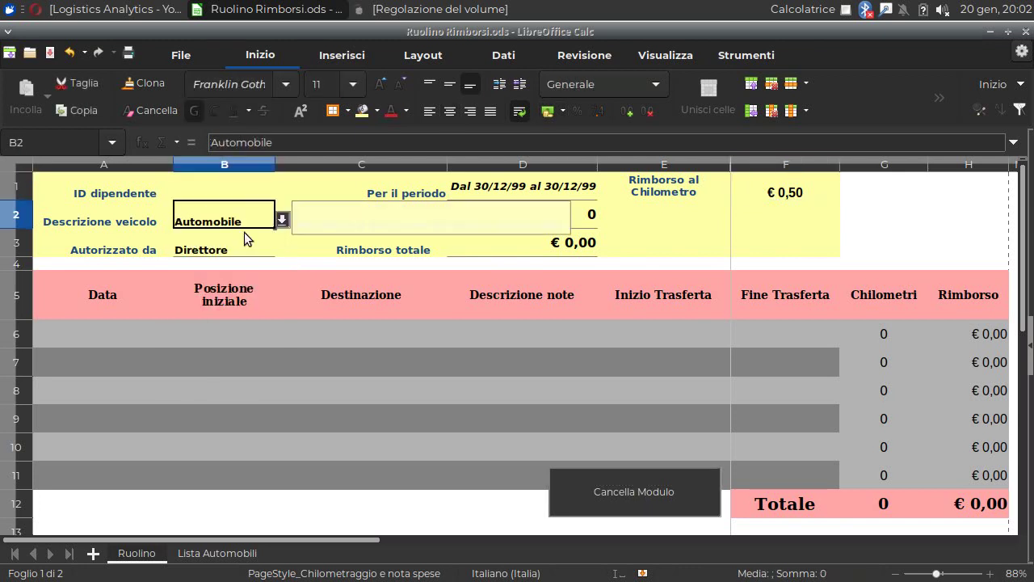
- Enter the employee ID in B1 and the trip date 15 gennaio 2020 in A6
click(227, 190)
text(35)
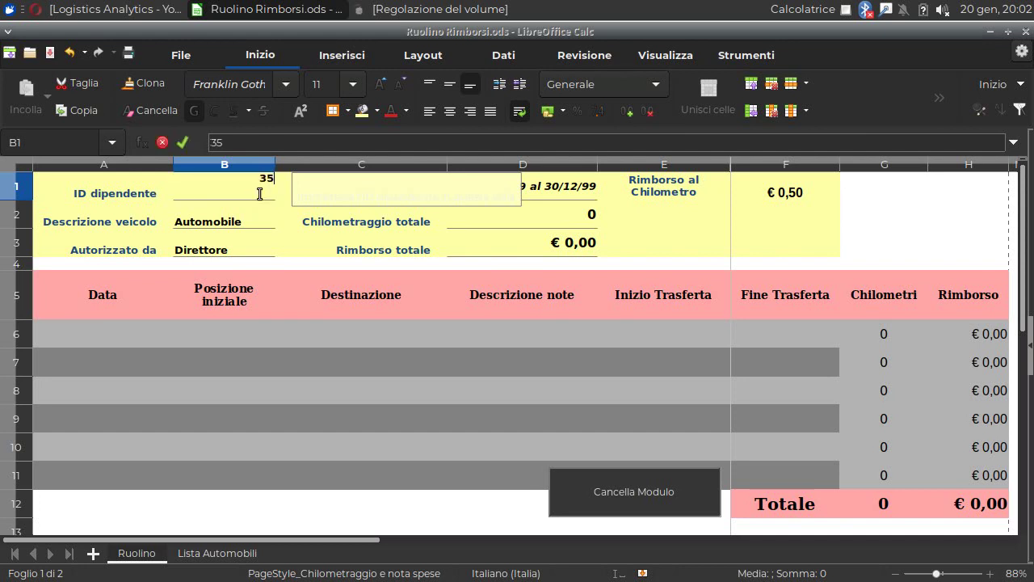
click(124, 335)
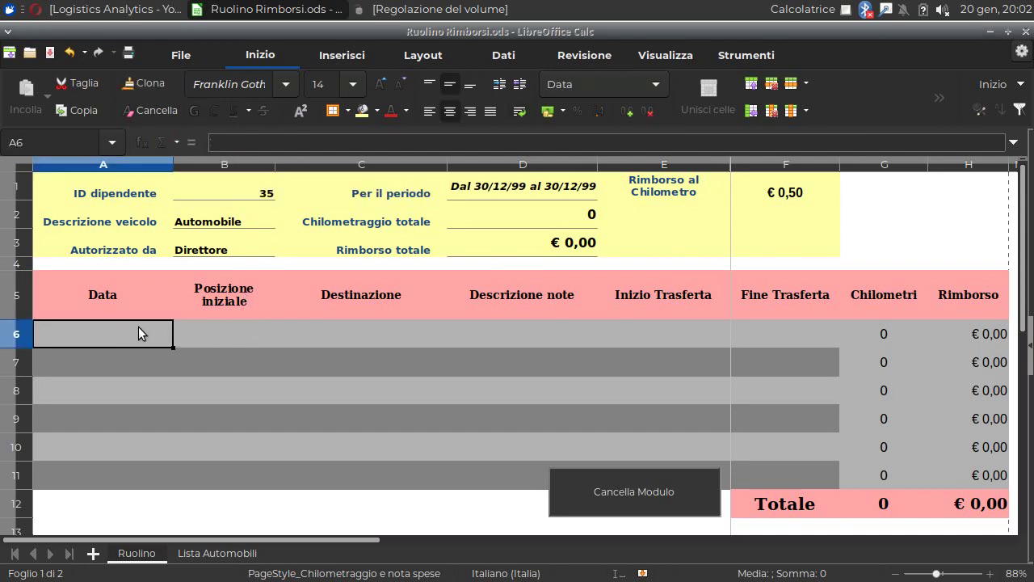
text(15 gennai)
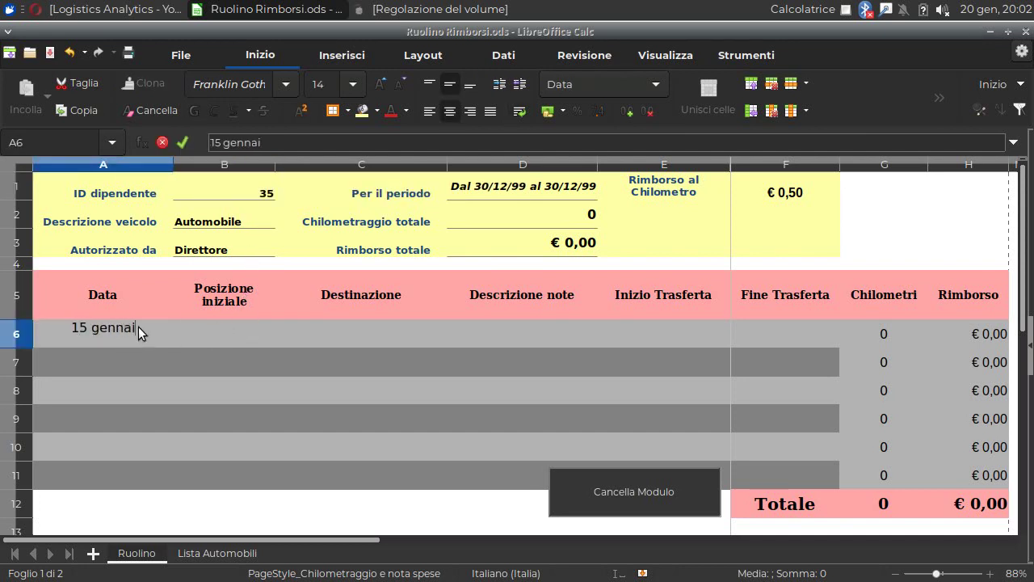
text(o 2020)
key(Tab)
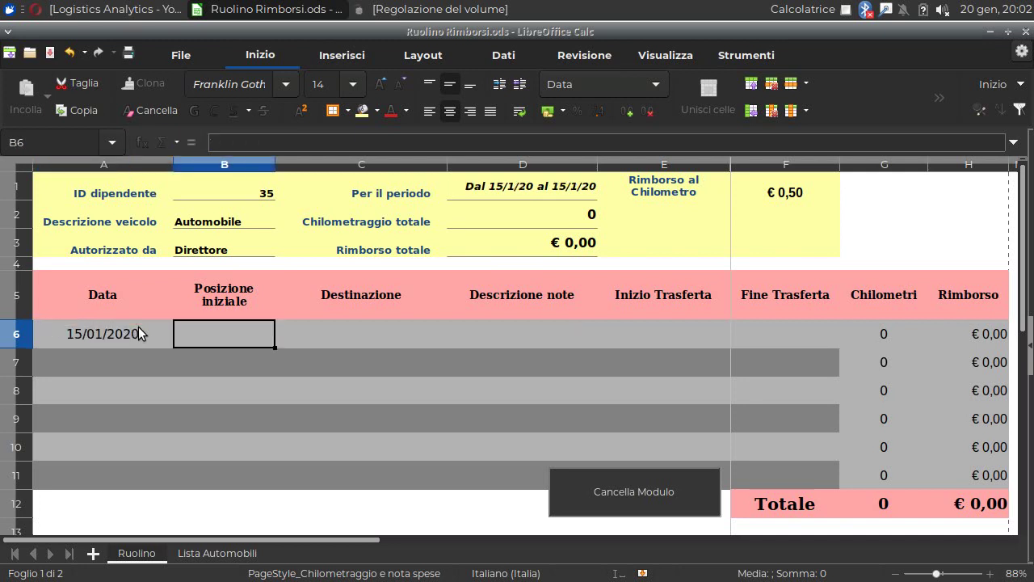
- Fill the trip row with Milano to Roma, note Merce, and 6 under Inizio Trasferta
text(Mi)
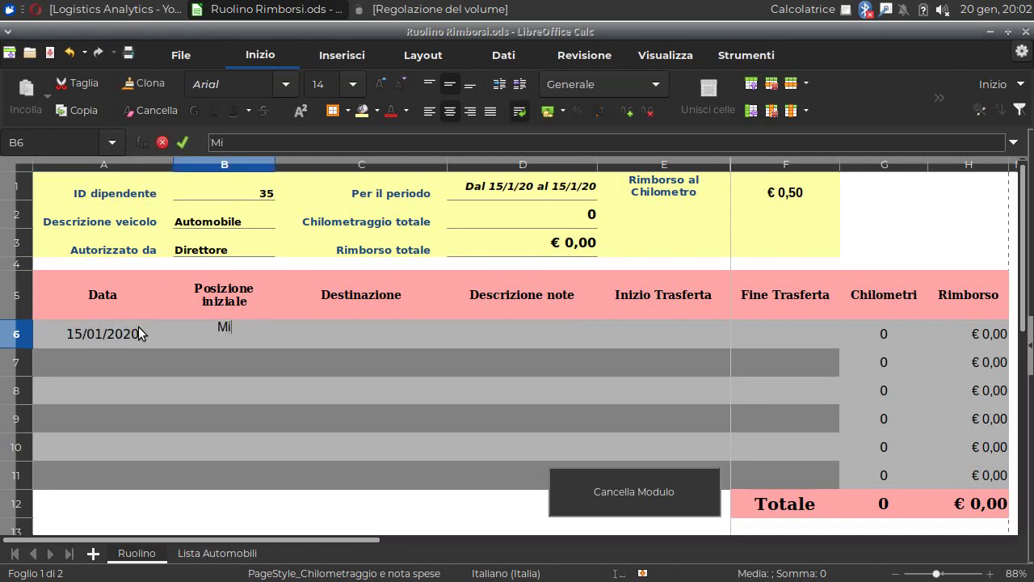
text(lano)
key(Tab)
text(Rom)
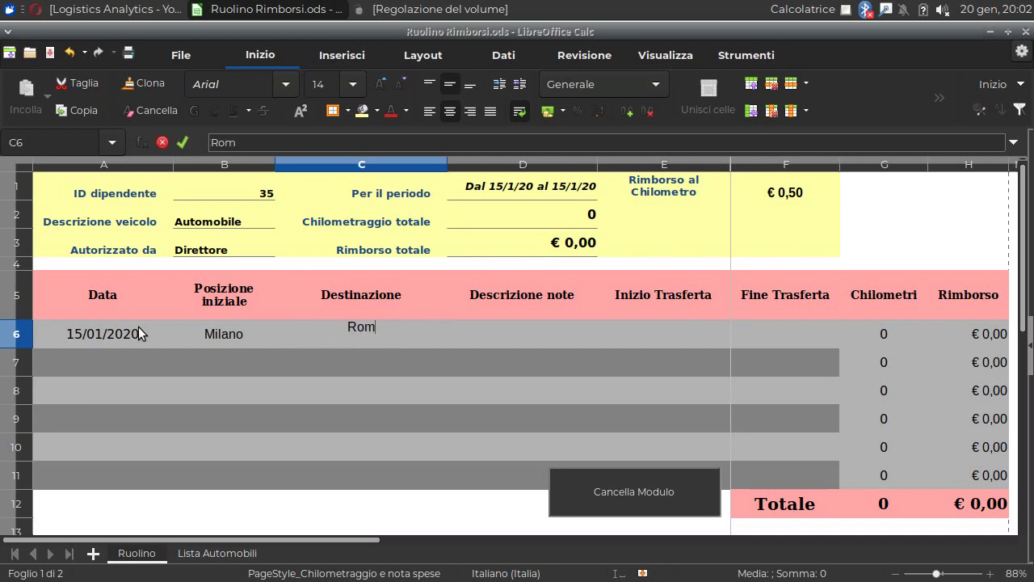
text(a)
key(Tab)
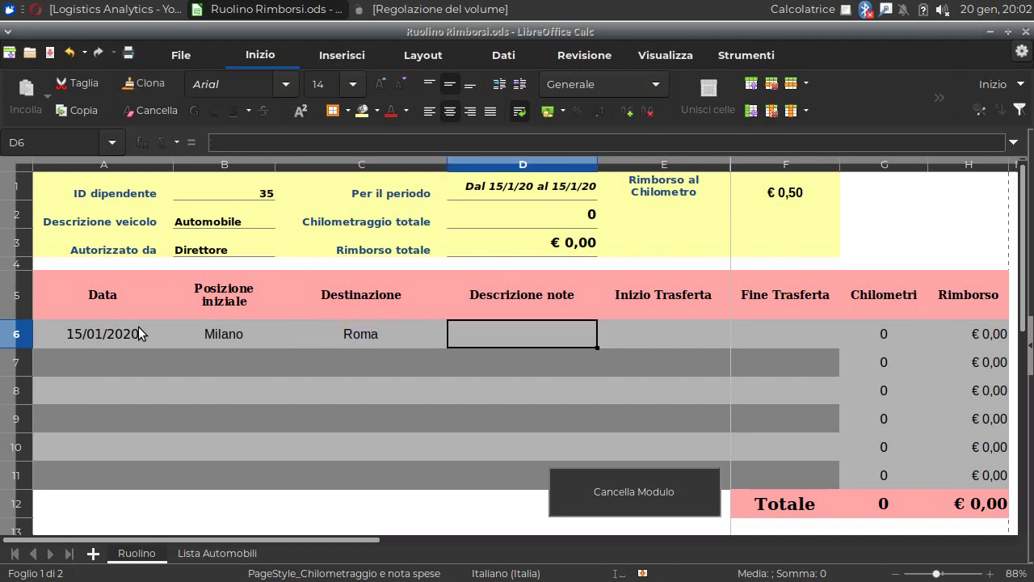
text(Merce)
key(Tab)
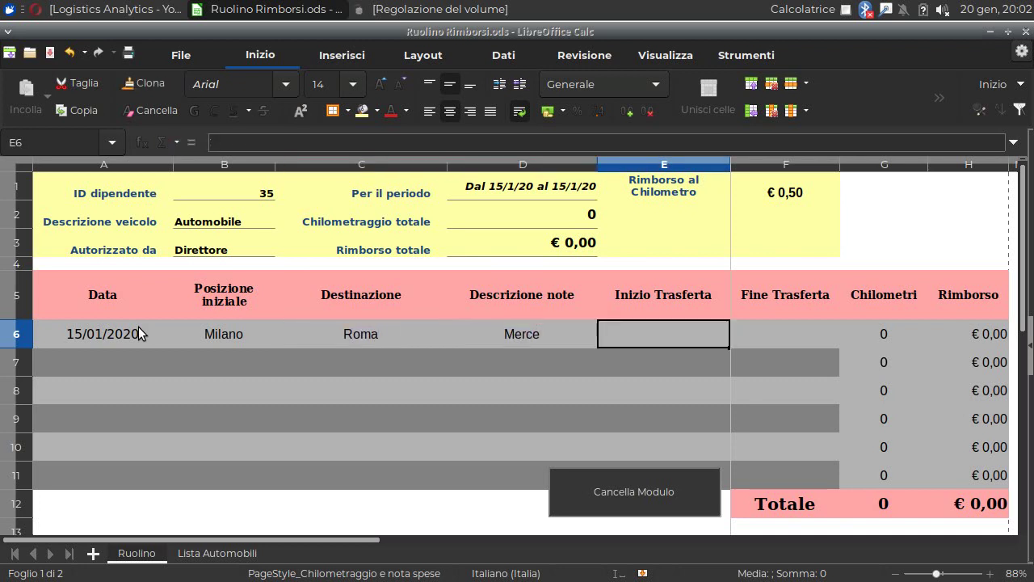
text(6)
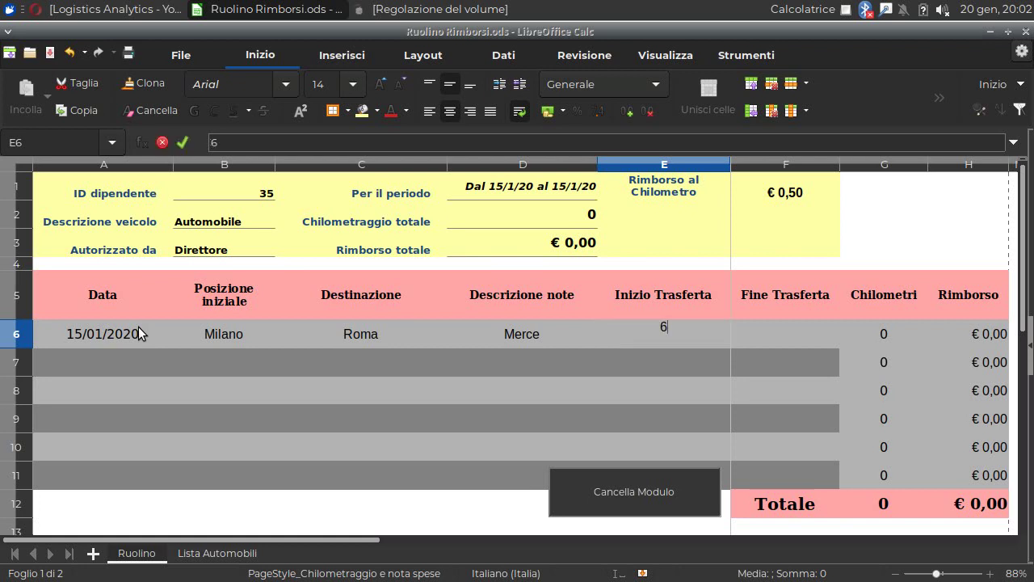
click(170, 222)
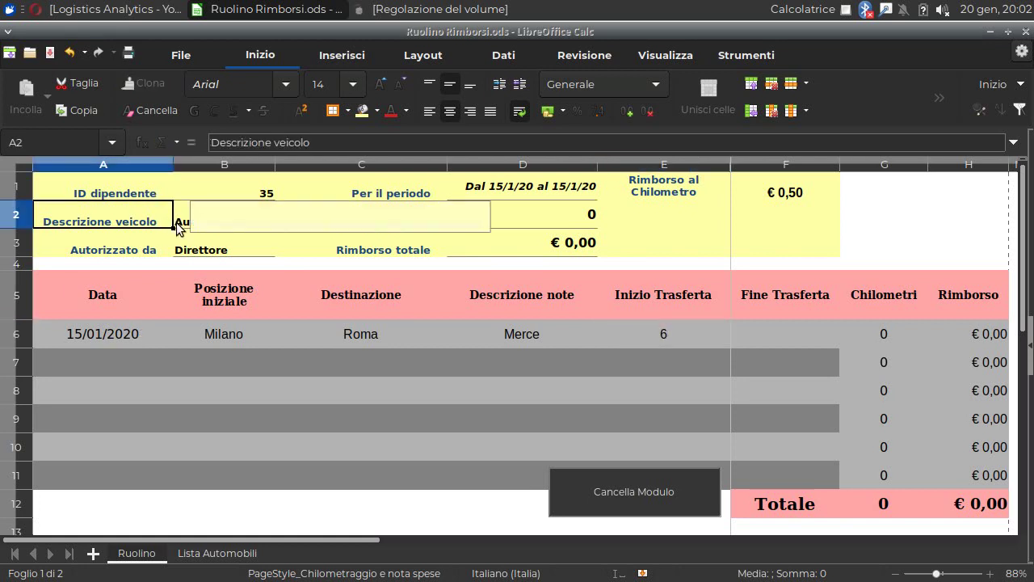
- Choose Renault Clio as the vehicle description in B2
click(181, 226)
click(281, 219)
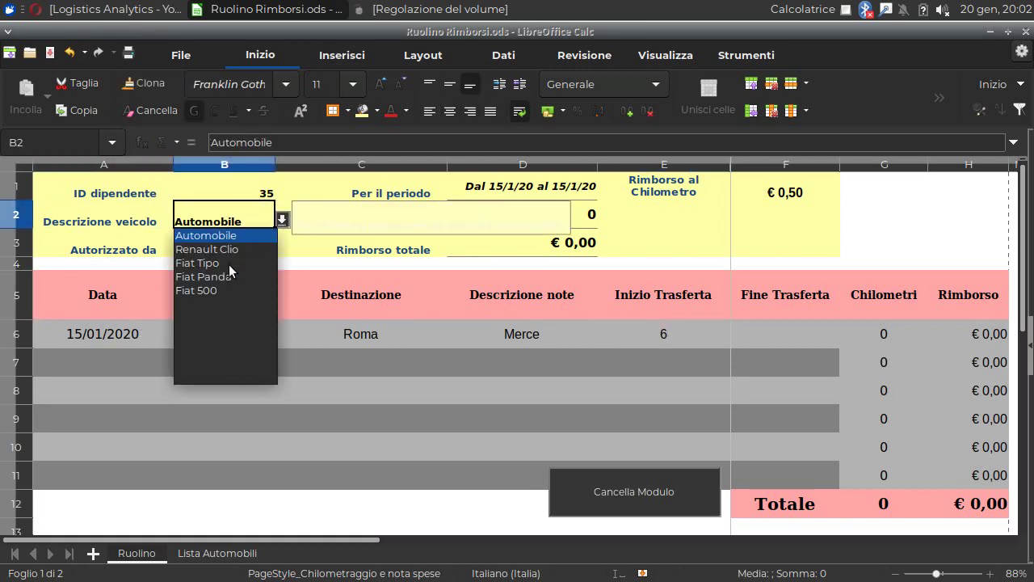
click(230, 249)
- Enter odometer readings 60000 in E6 and 60500 in F6
click(642, 331)
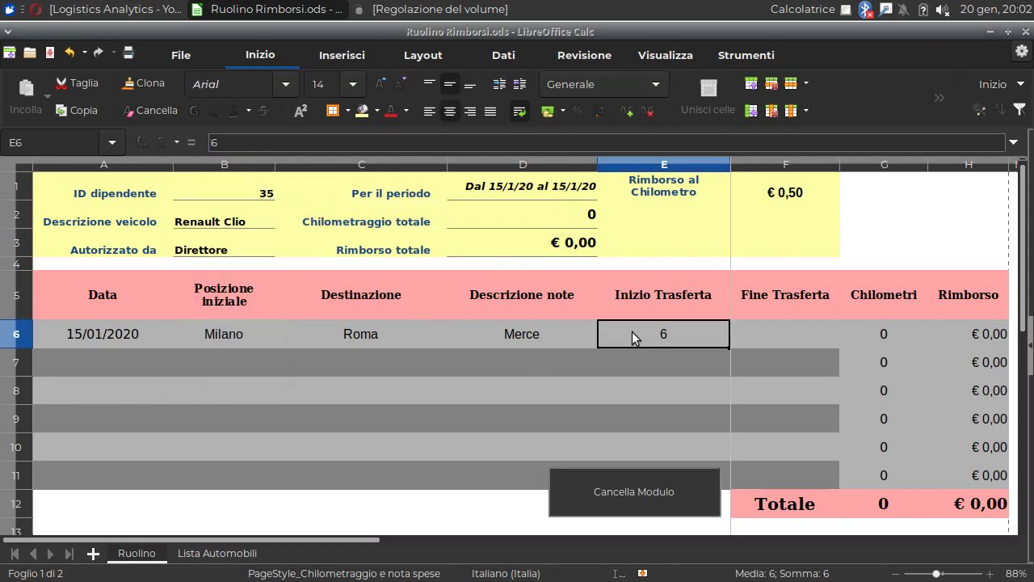
text(60000)
key(Tab)
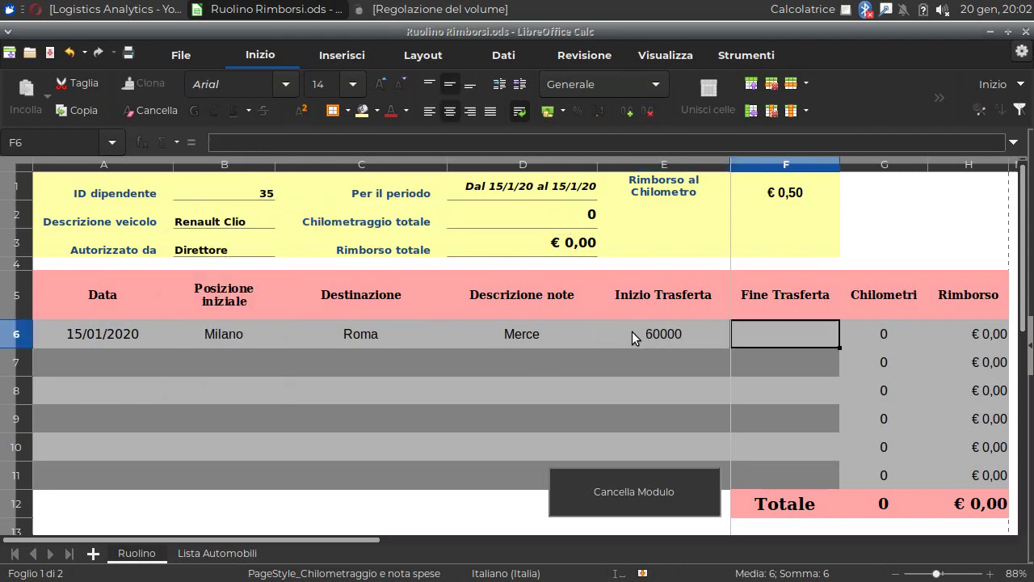
text(60500)
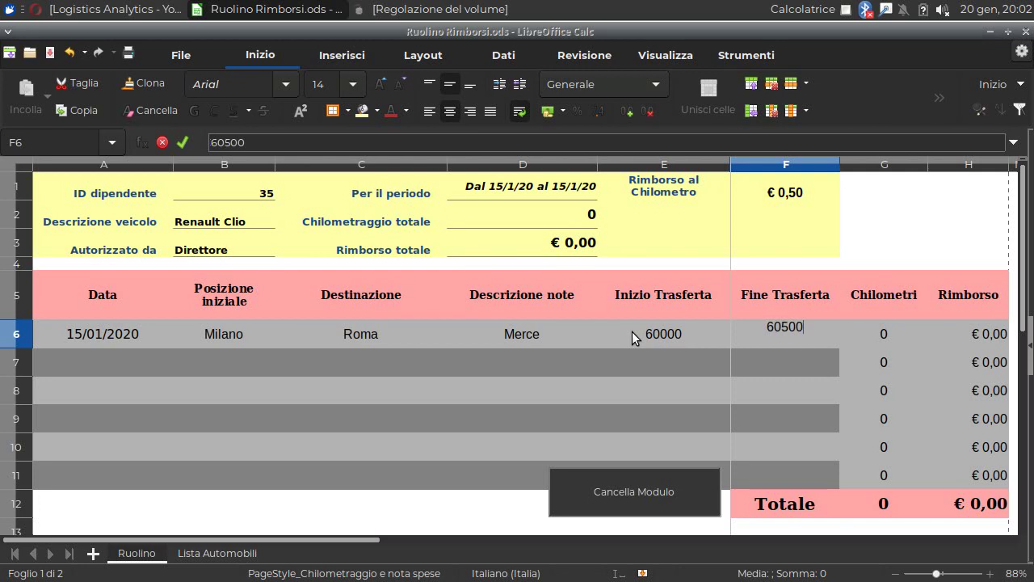
key(Tab)
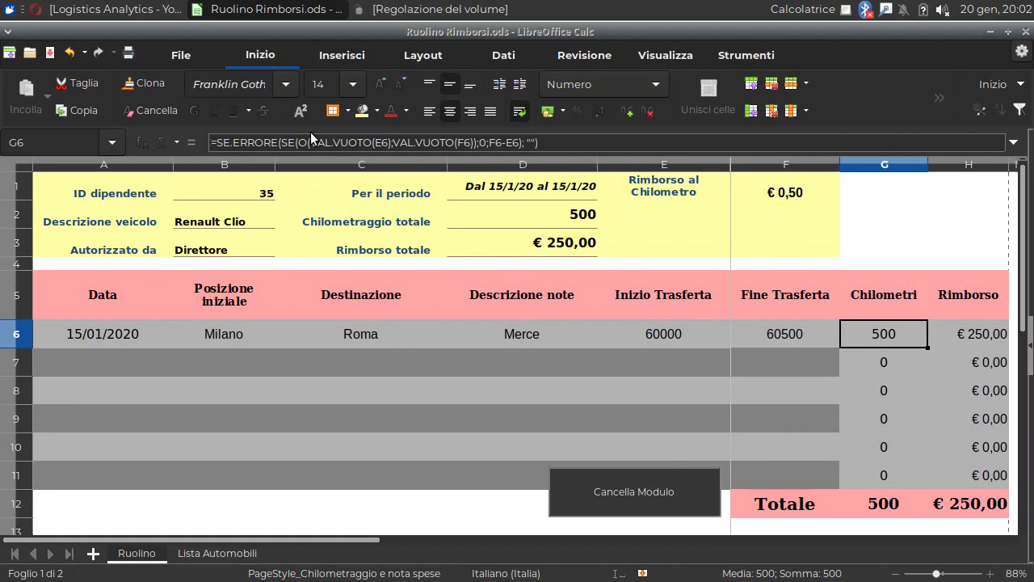
- Run Cancella Modulo to wipe the Milano–Roma trip and ID, resetting totals to 0 km and € 0,00
click(183, 53)
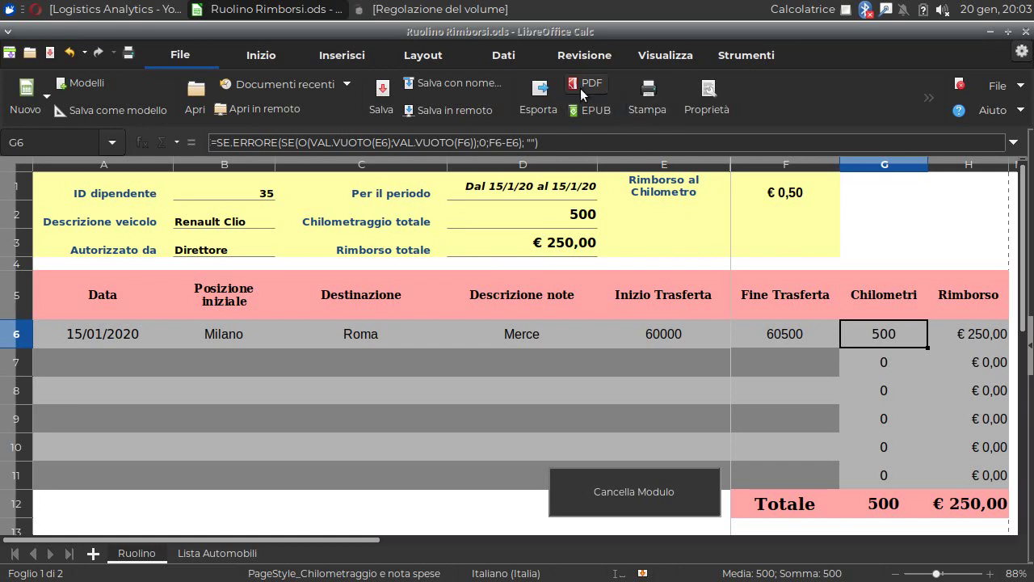
click(626, 361)
click(535, 341)
click(501, 361)
click(371, 333)
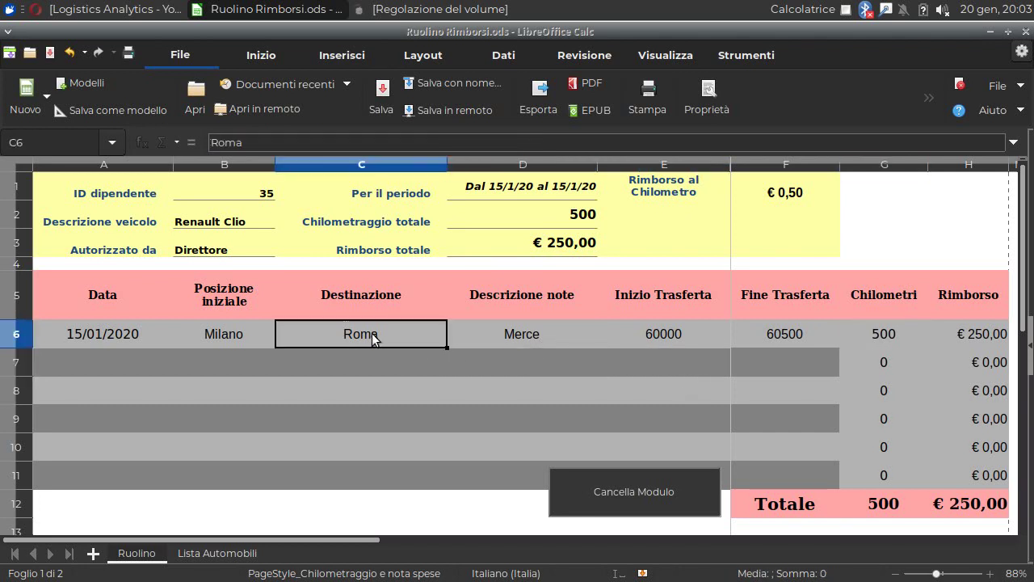
click(351, 372)
click(401, 336)
click(633, 494)
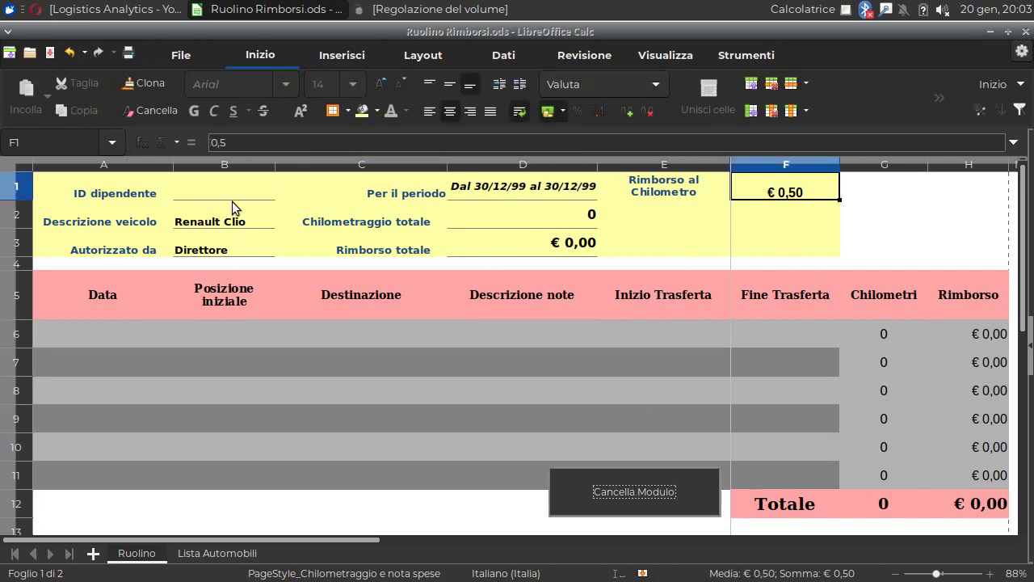
click(741, 55)
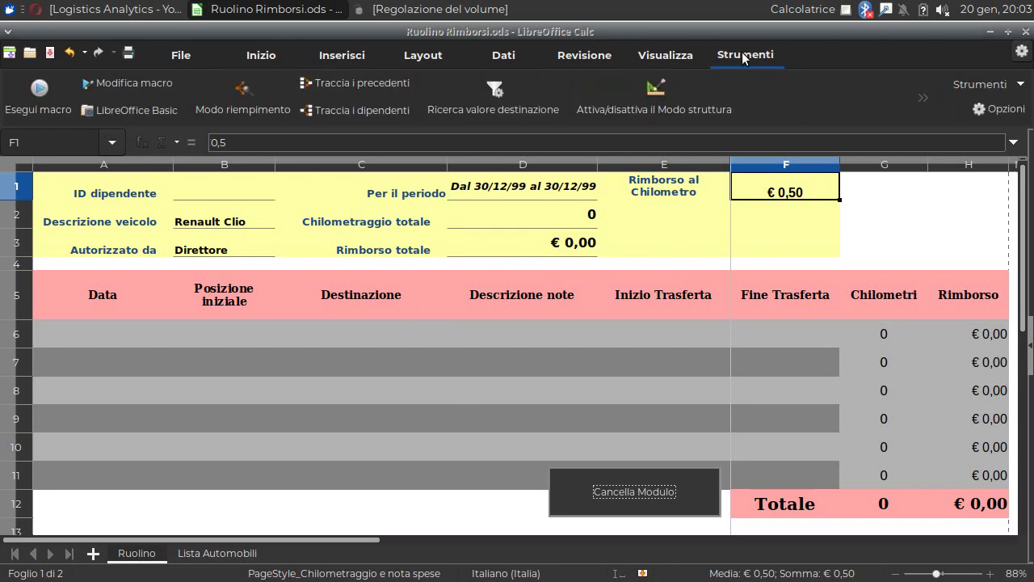
click(656, 93)
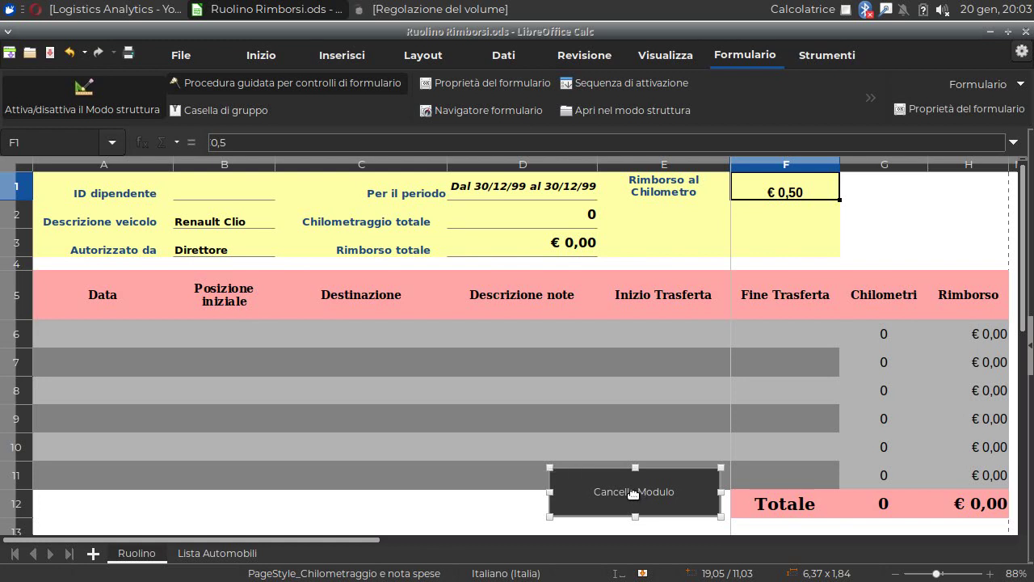
right_click(639, 492)
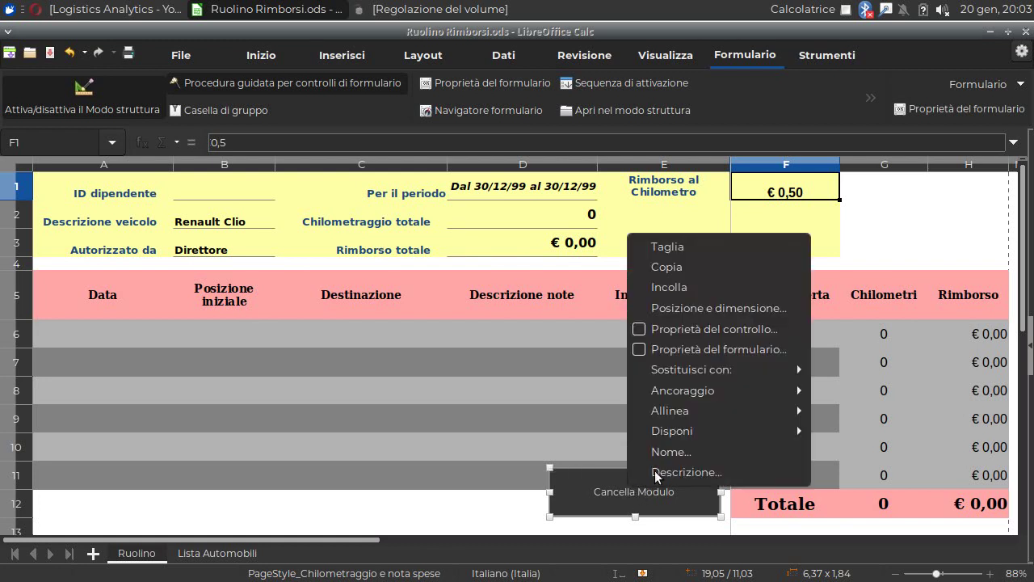
click(722, 331)
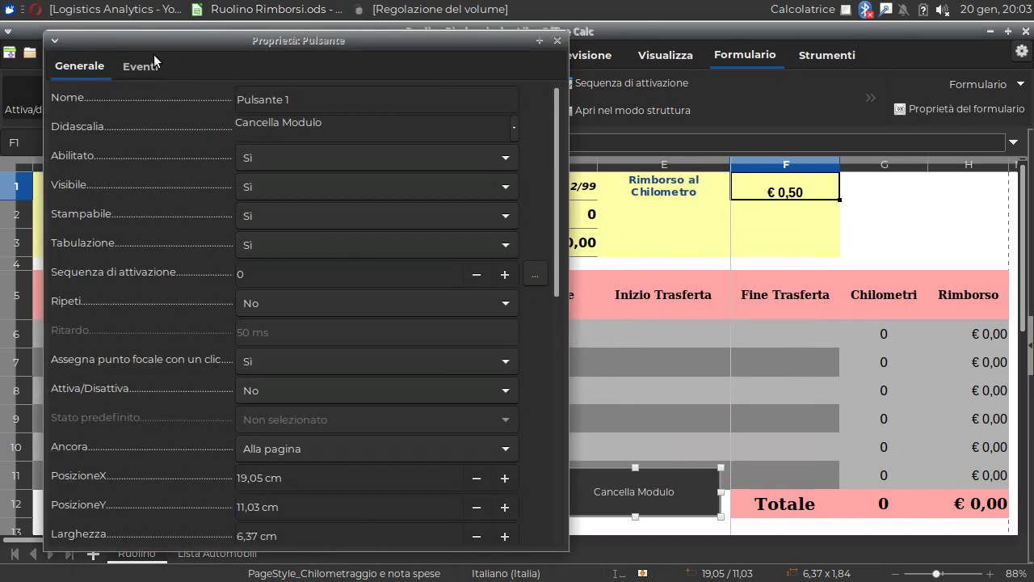
click(142, 65)
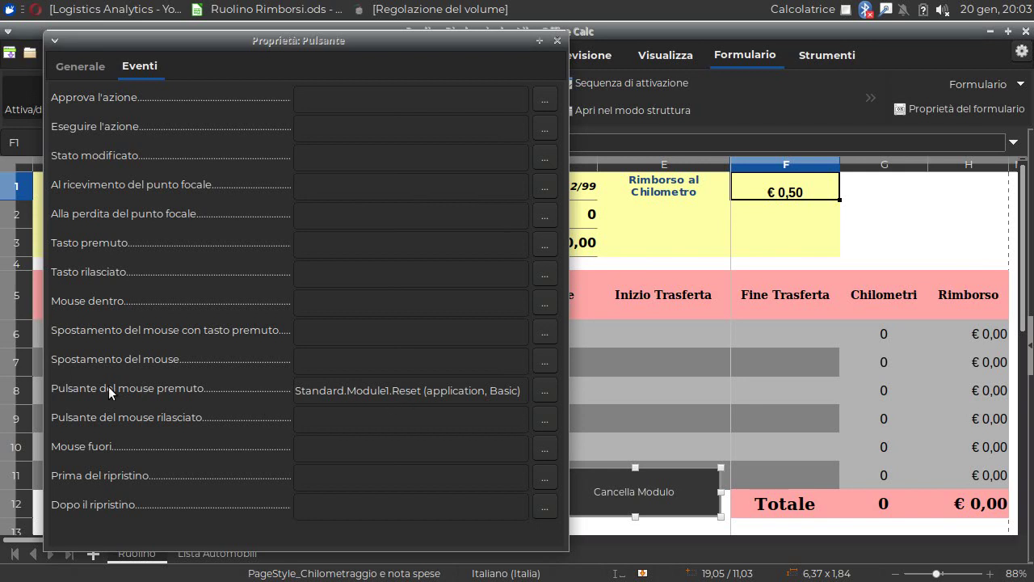
click(556, 40)
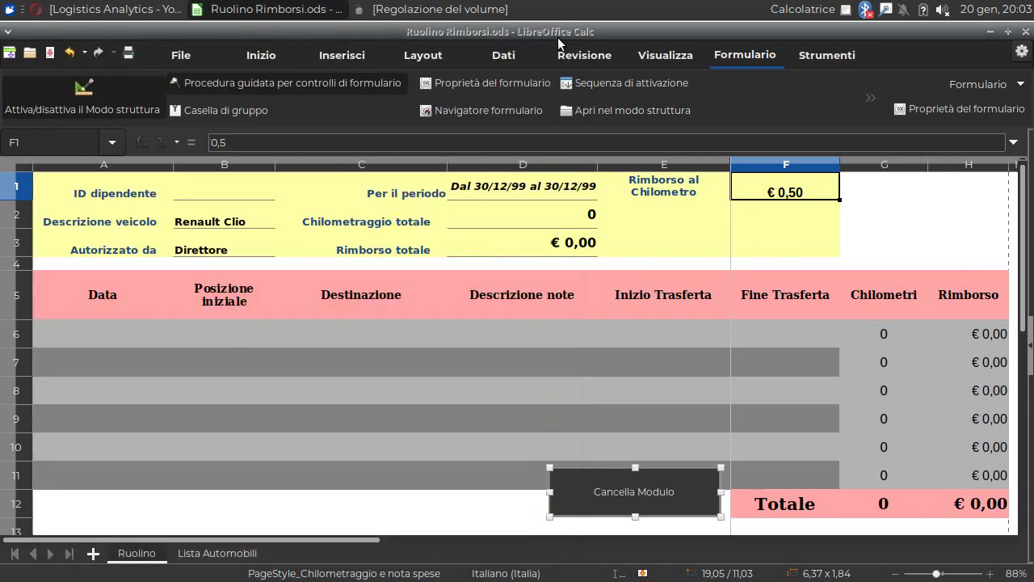
click(261, 55)
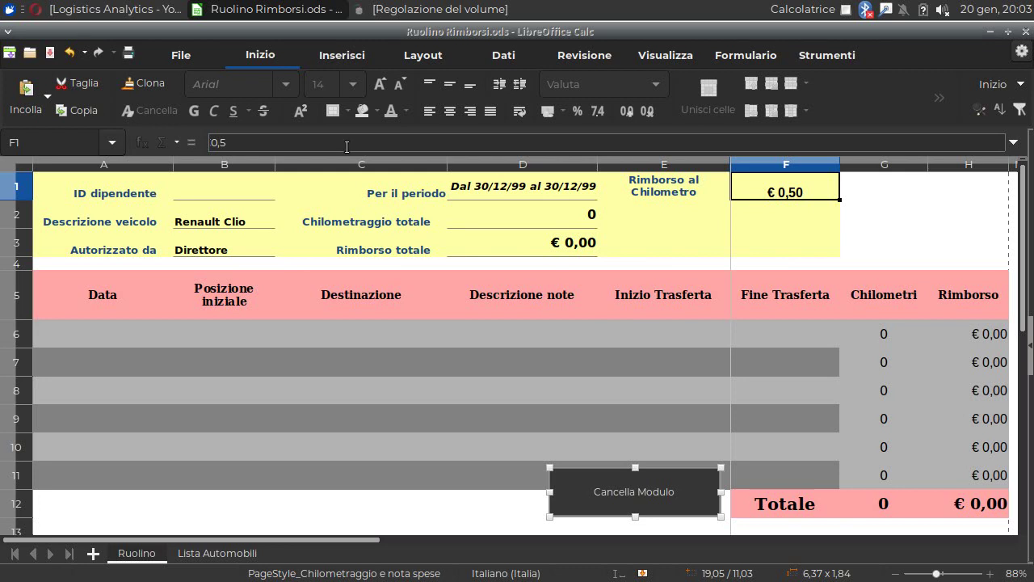
click(829, 58)
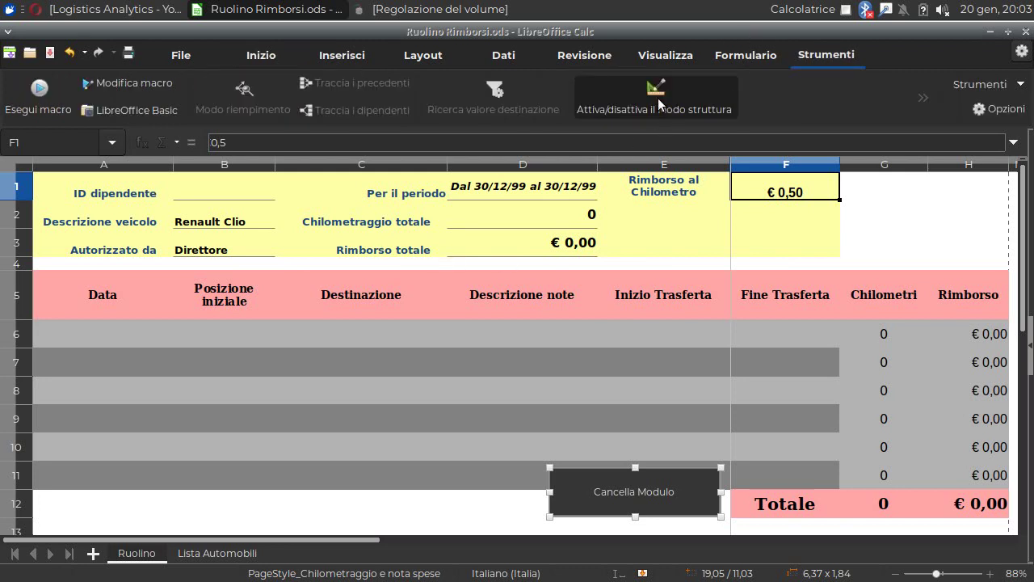
click(658, 101)
scroll(244, 53, up, 1)
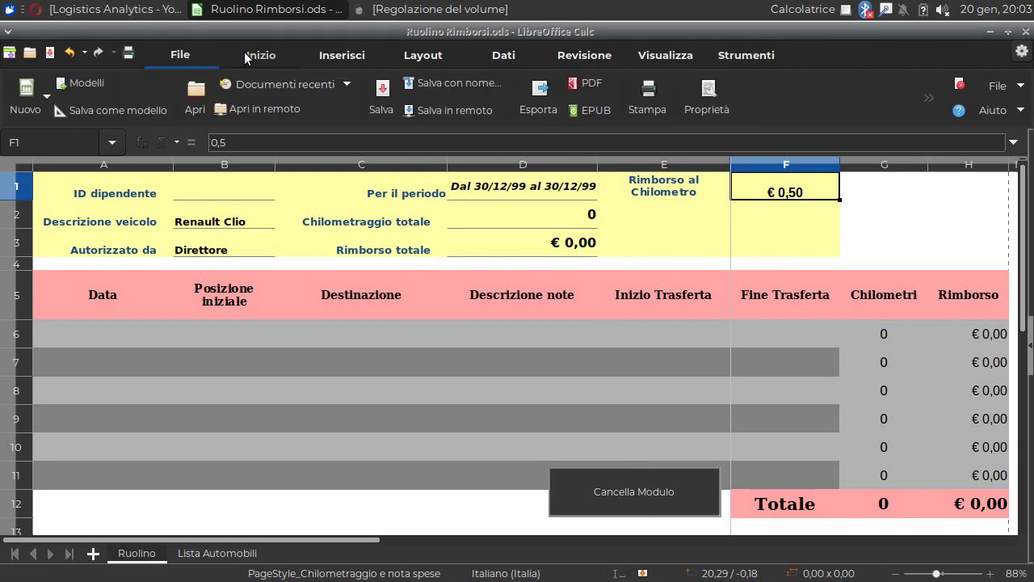
scroll(244, 54, down, 1)
click(186, 53)
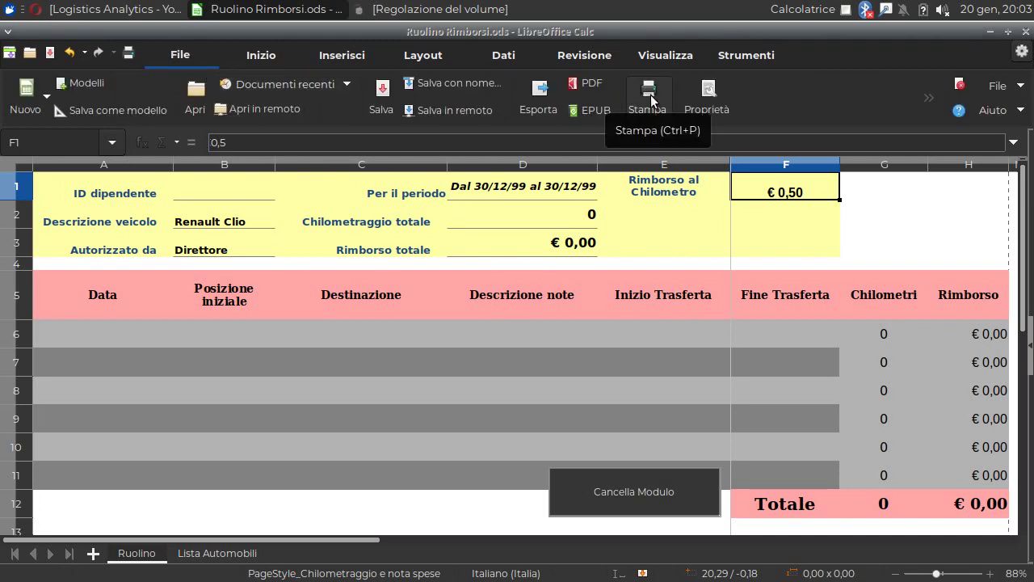
click(651, 99)
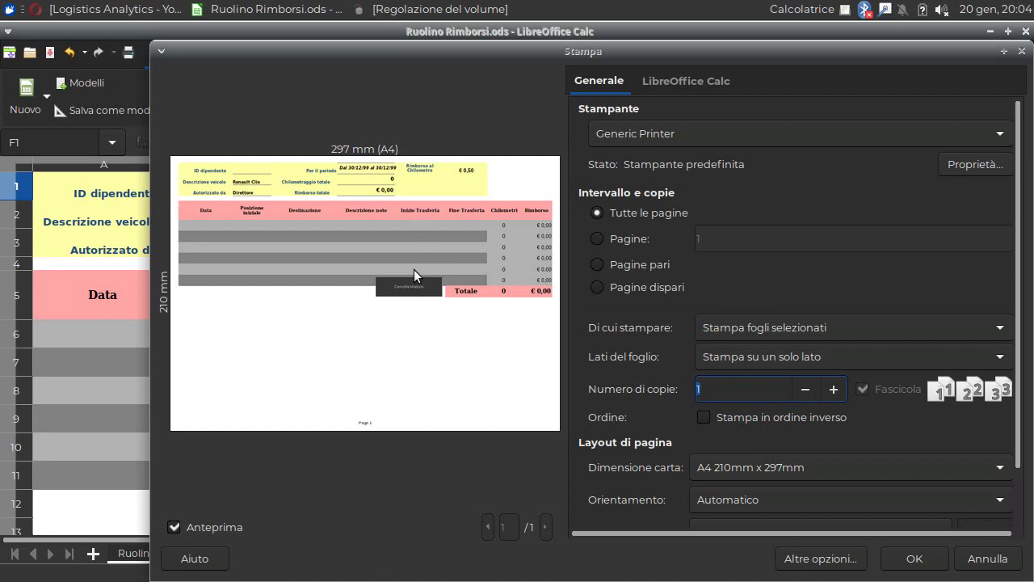
click(986, 561)
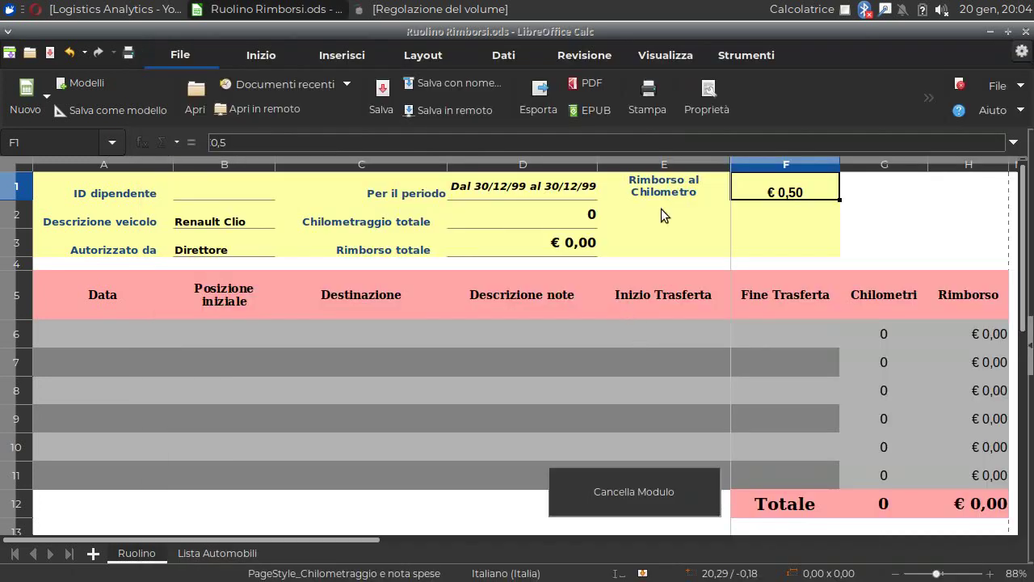
- In design mode, set the Cancella Modulo button's Stampabile property to No
click(742, 55)
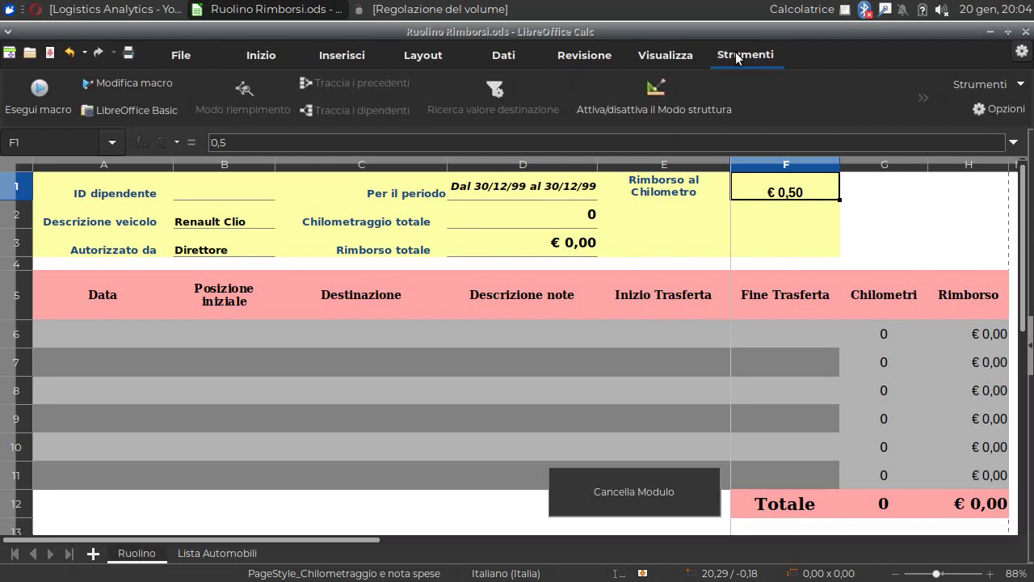
click(658, 98)
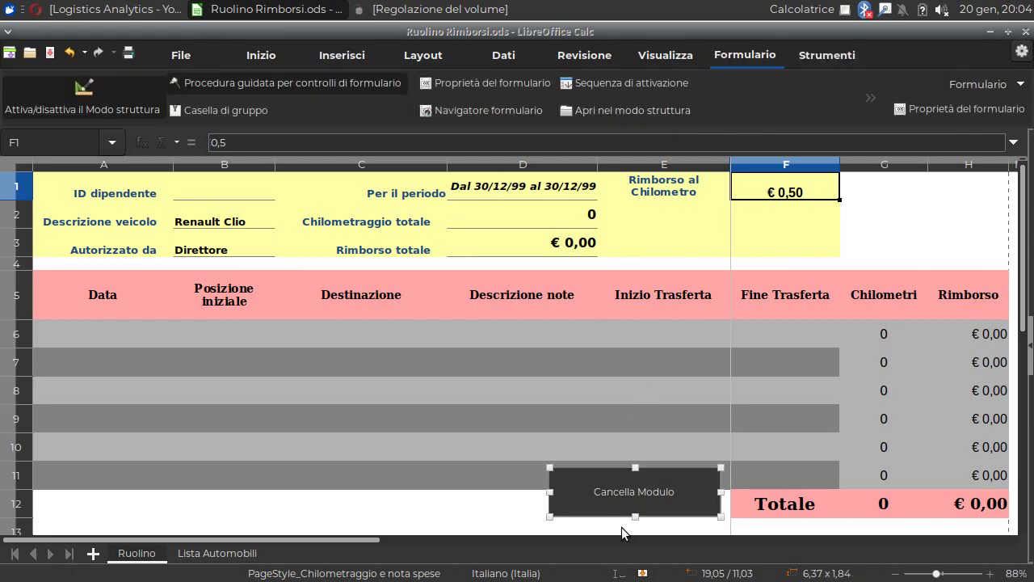
right_click(634, 490)
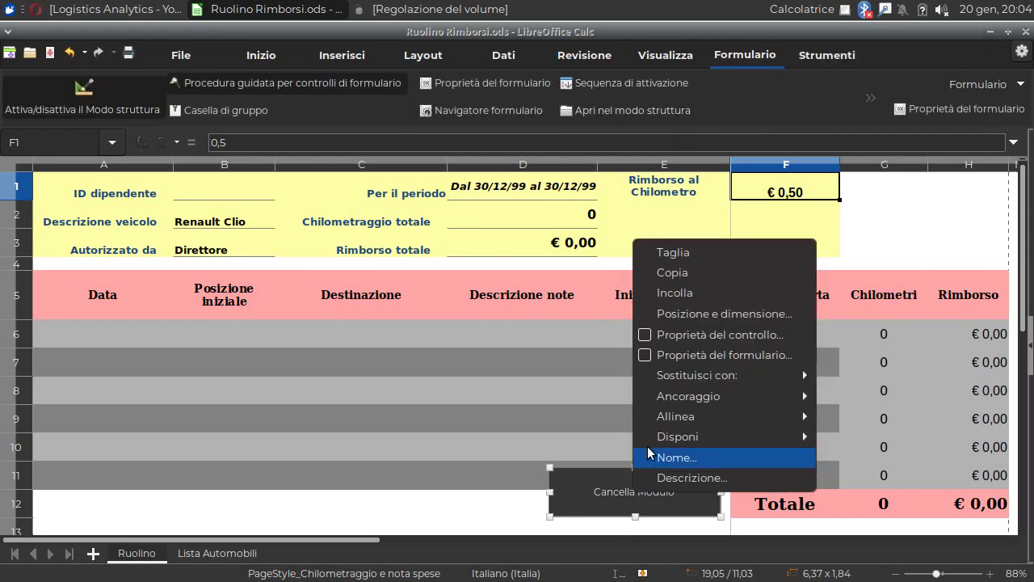
click(666, 337)
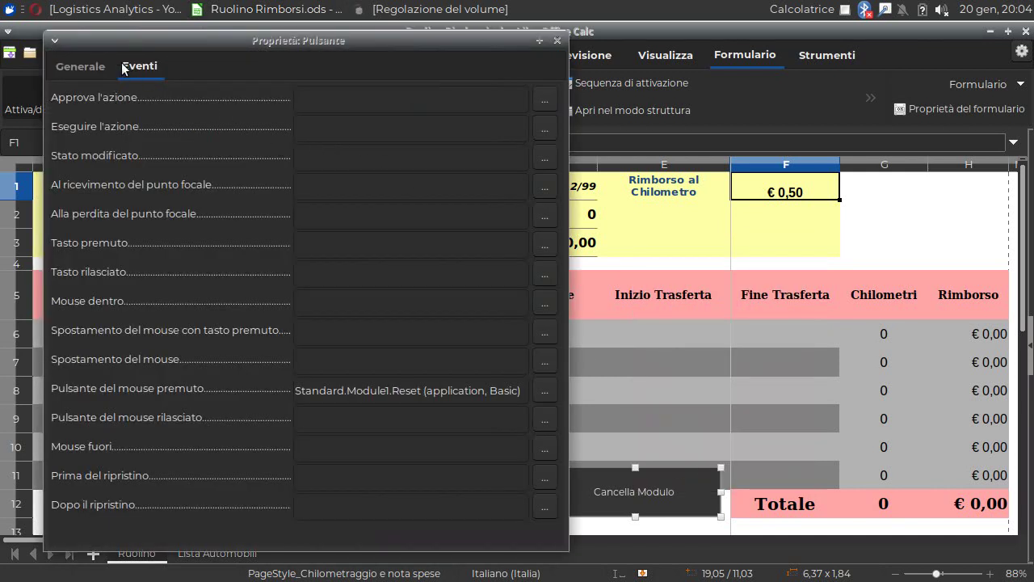
click(84, 65)
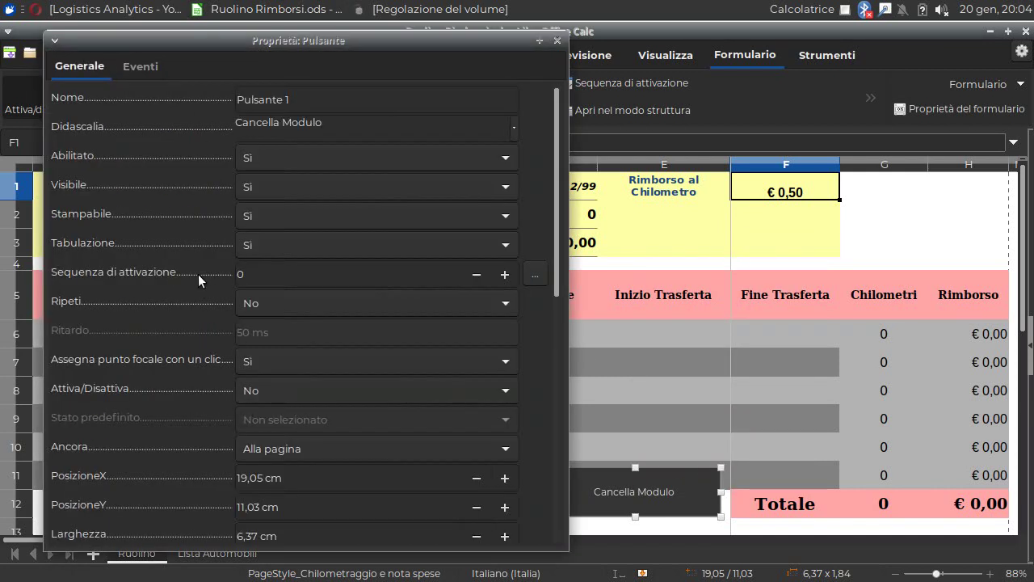
click(281, 215)
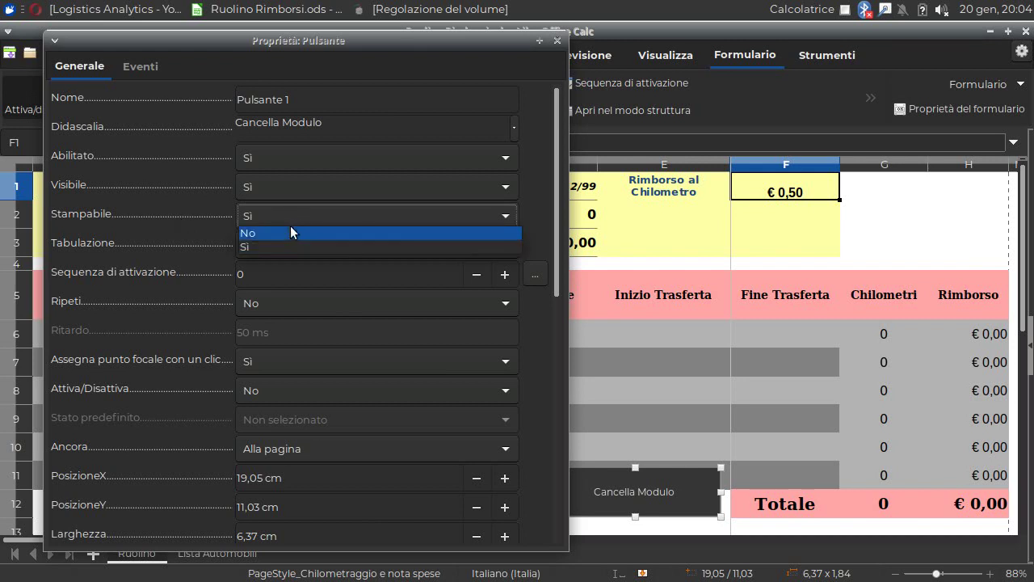
click(287, 232)
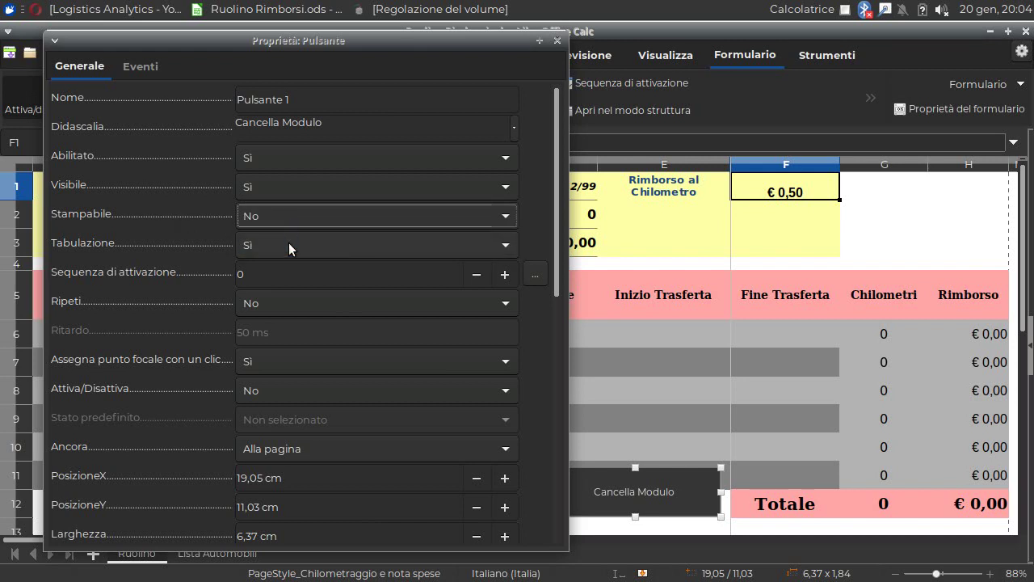
click(554, 40)
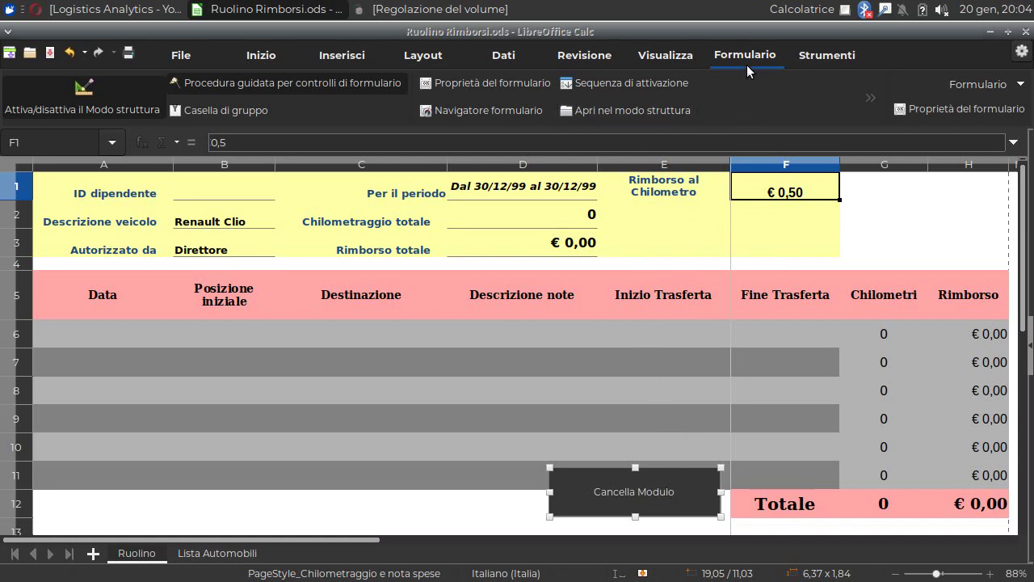
- Switch off form design mode
click(844, 55)
click(689, 85)
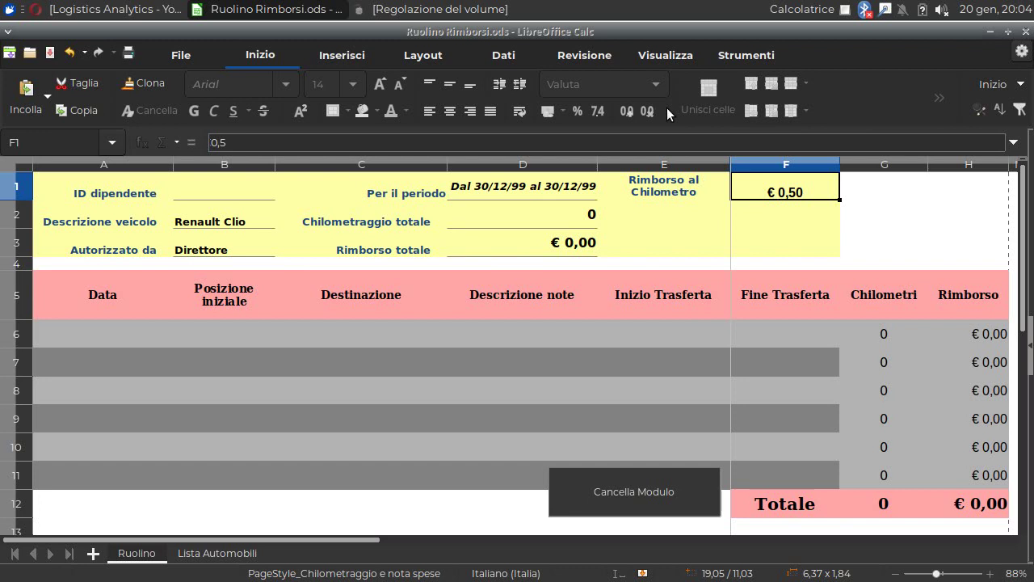
click(556, 421)
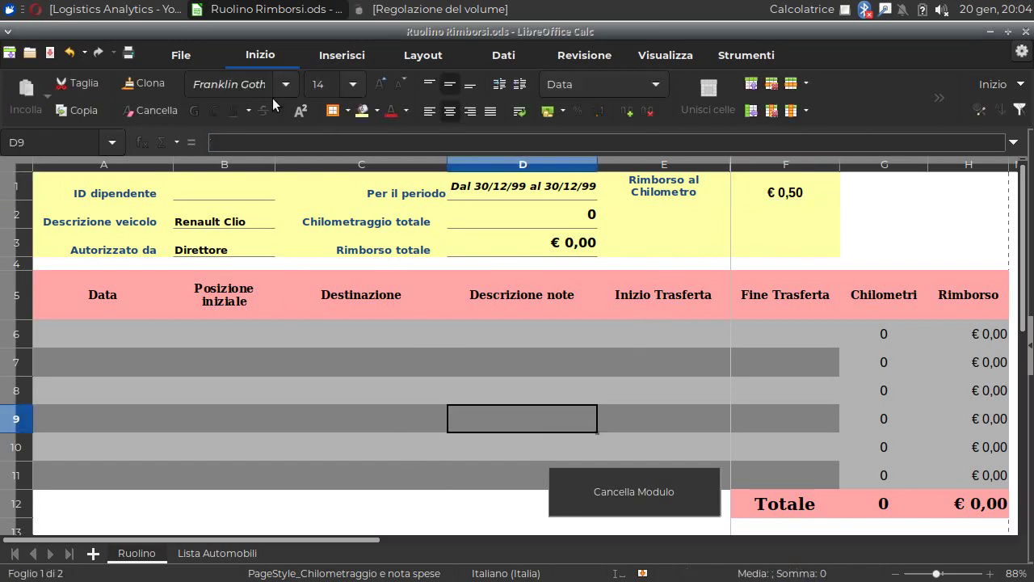
- Check the print preview shows the sheet without the Cancella Modulo button, then cancel printing
click(180, 53)
click(250, 58)
click(192, 54)
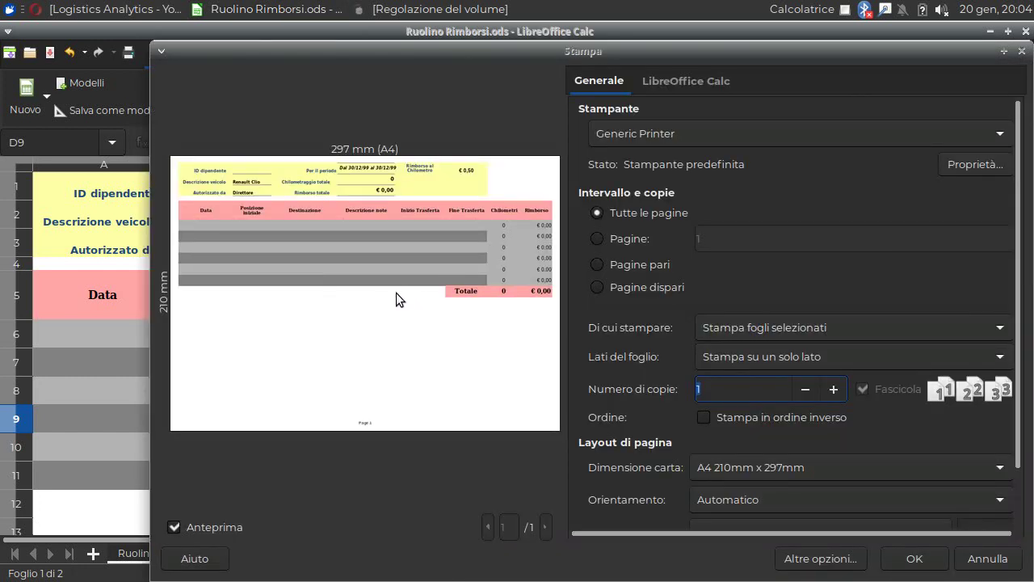
click(996, 558)
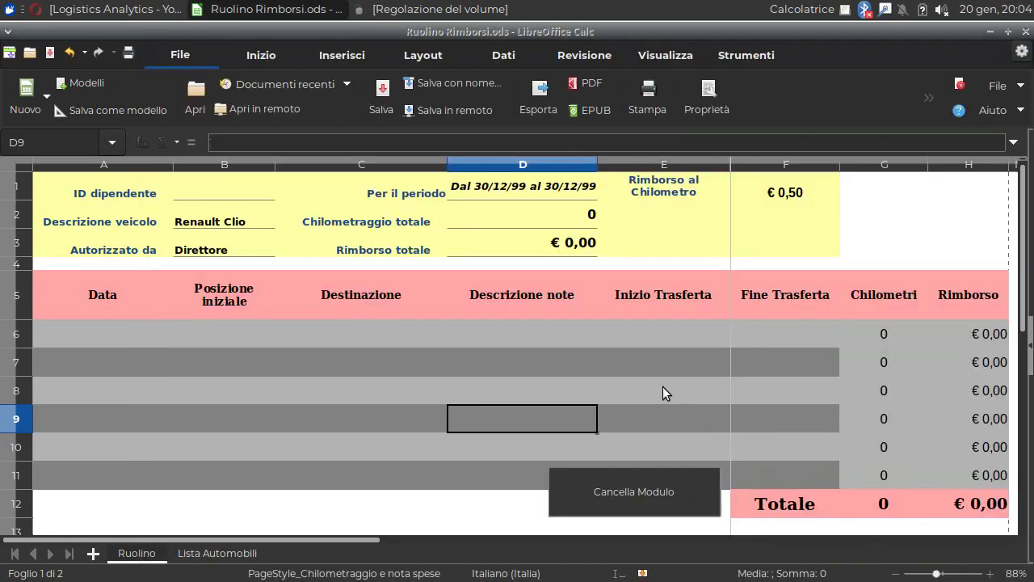
click(627, 389)
click(625, 345)
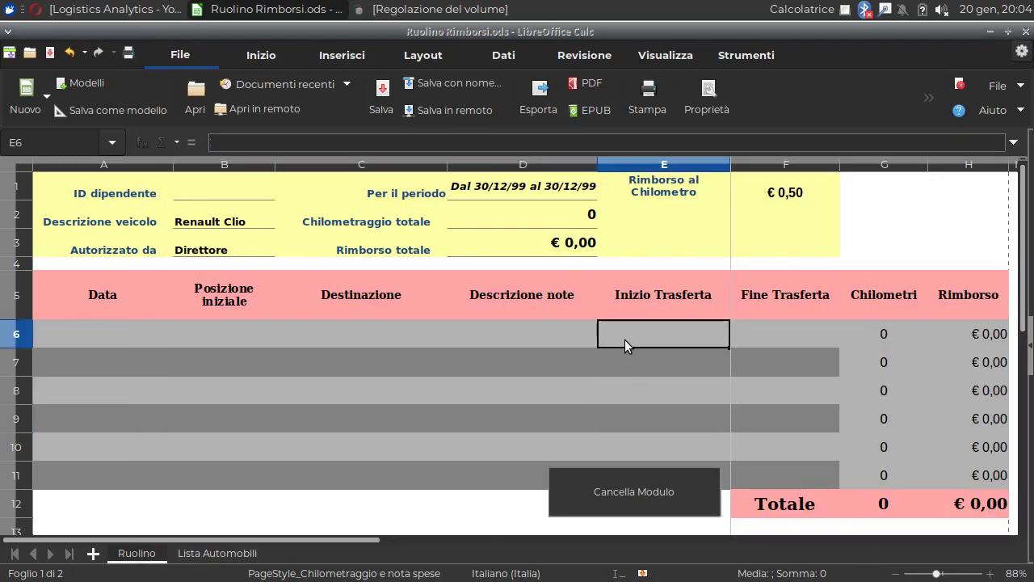
click(744, 55)
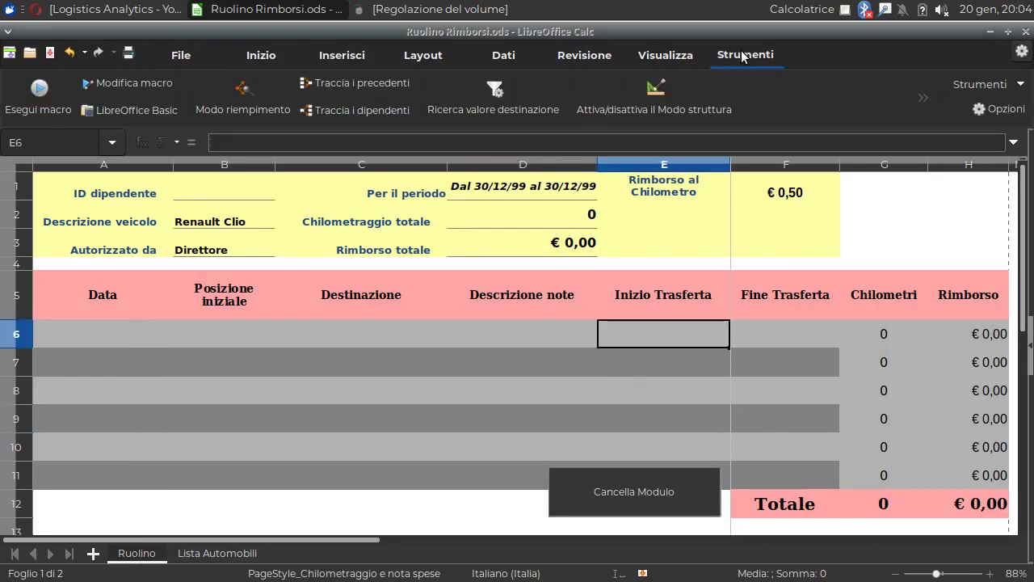
click(977, 83)
click(855, 59)
click(683, 93)
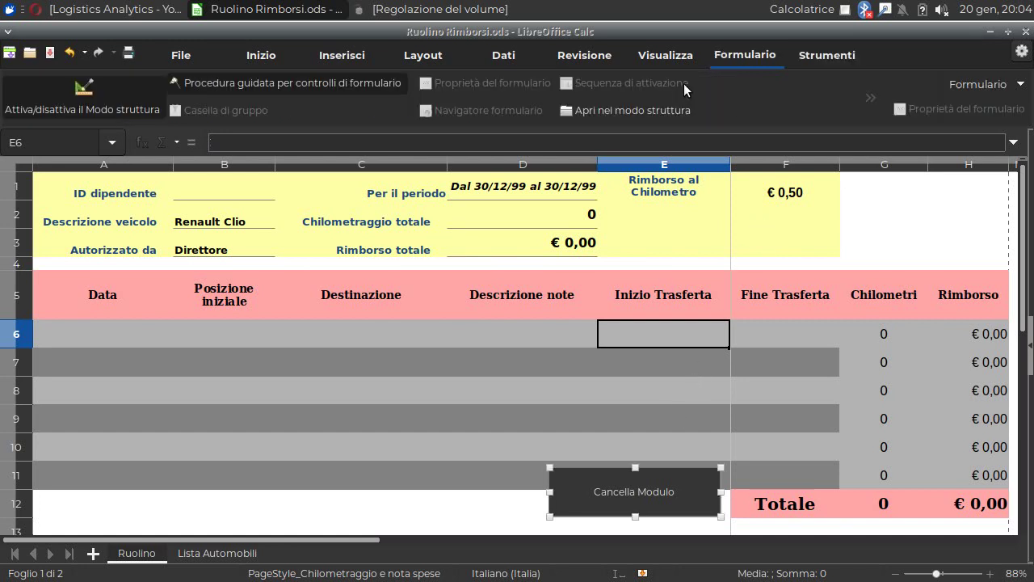
click(870, 97)
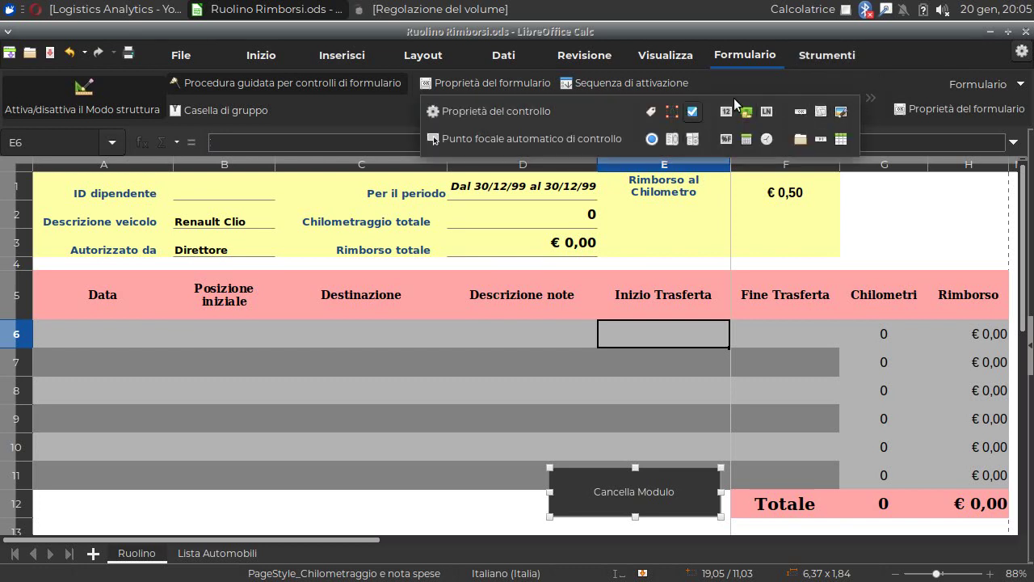
click(888, 52)
click(828, 57)
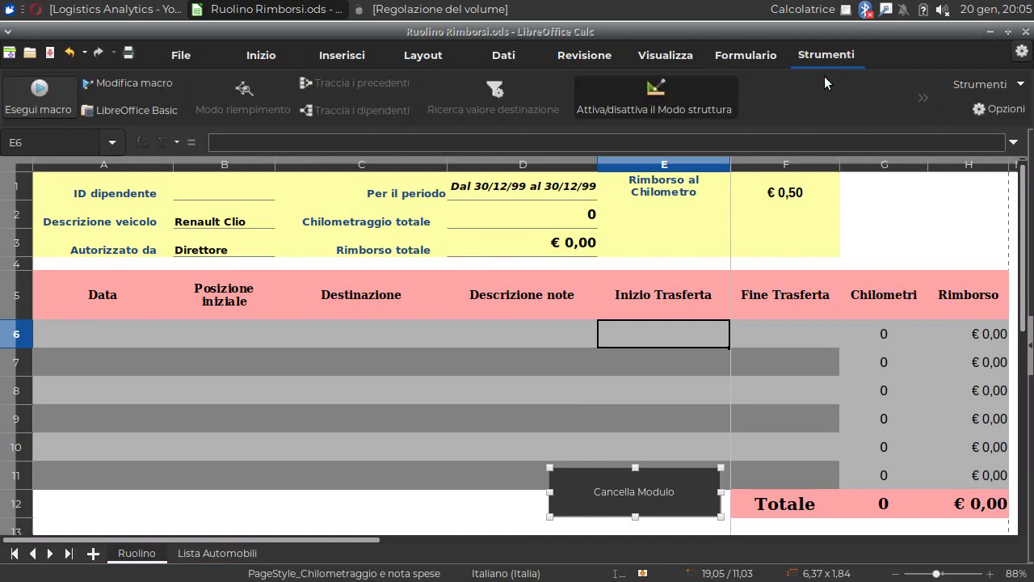
click(920, 92)
click(911, 52)
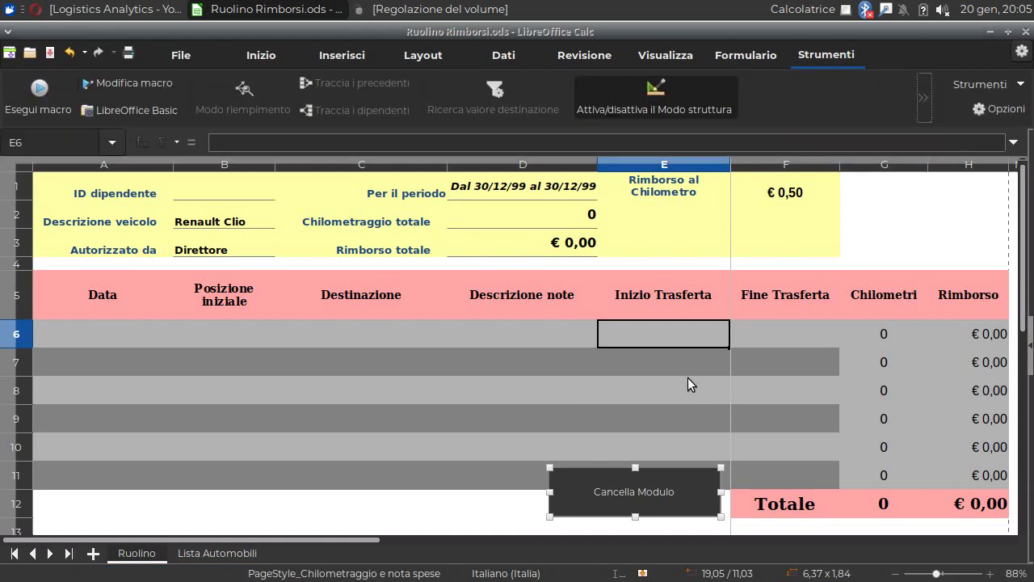
right_click(632, 495)
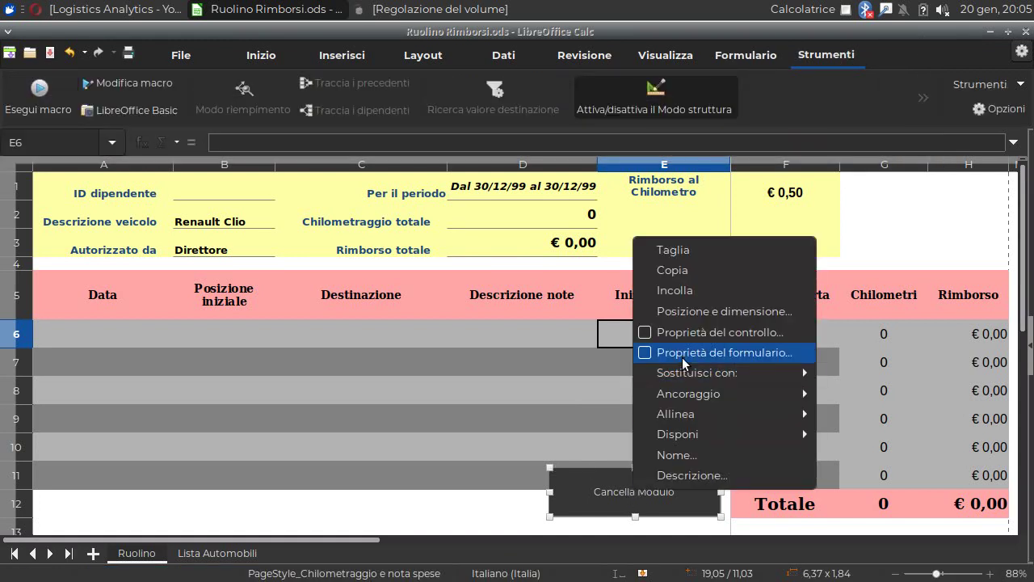
click(682, 332)
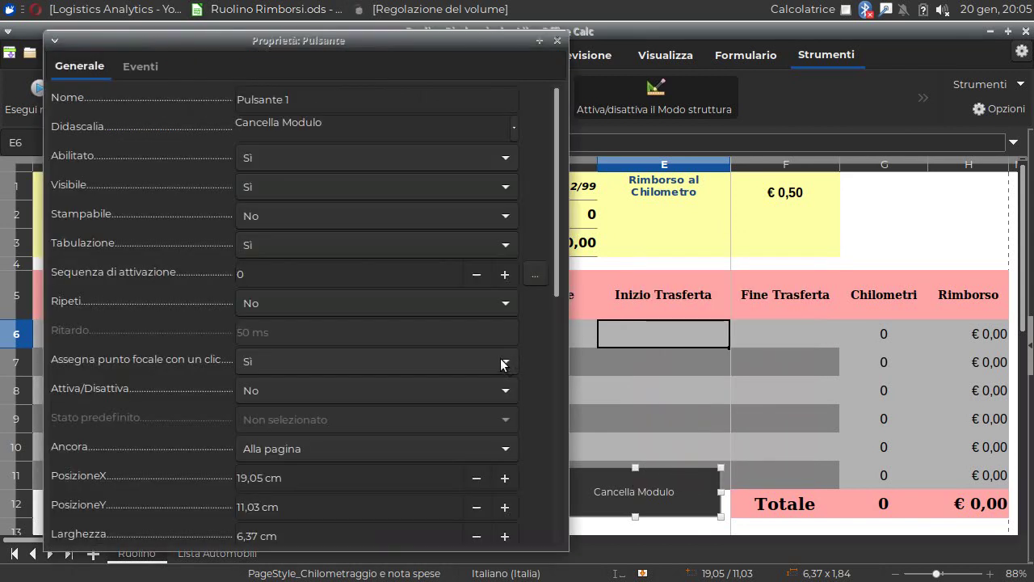
click(144, 68)
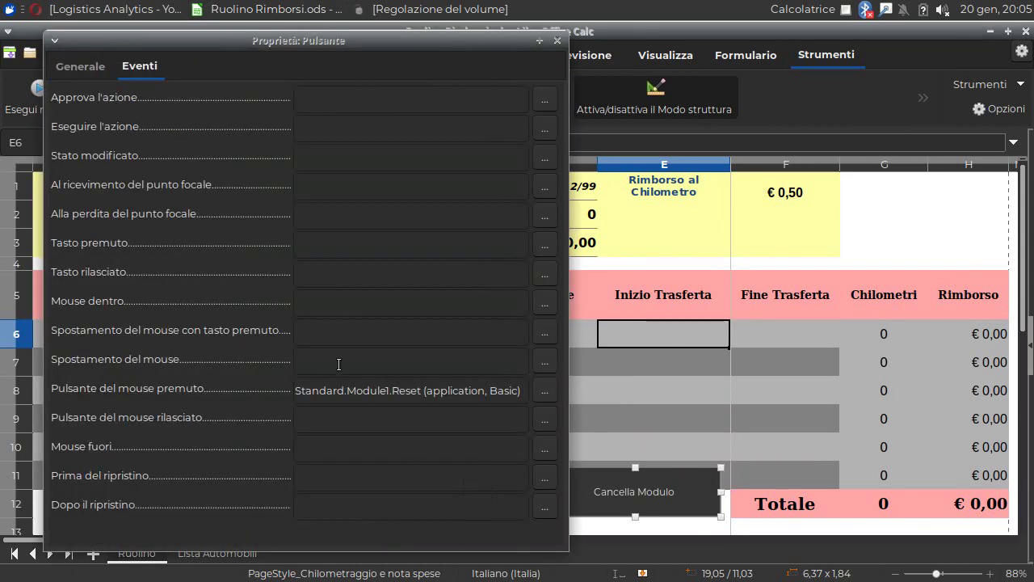
click(360, 393)
click(557, 40)
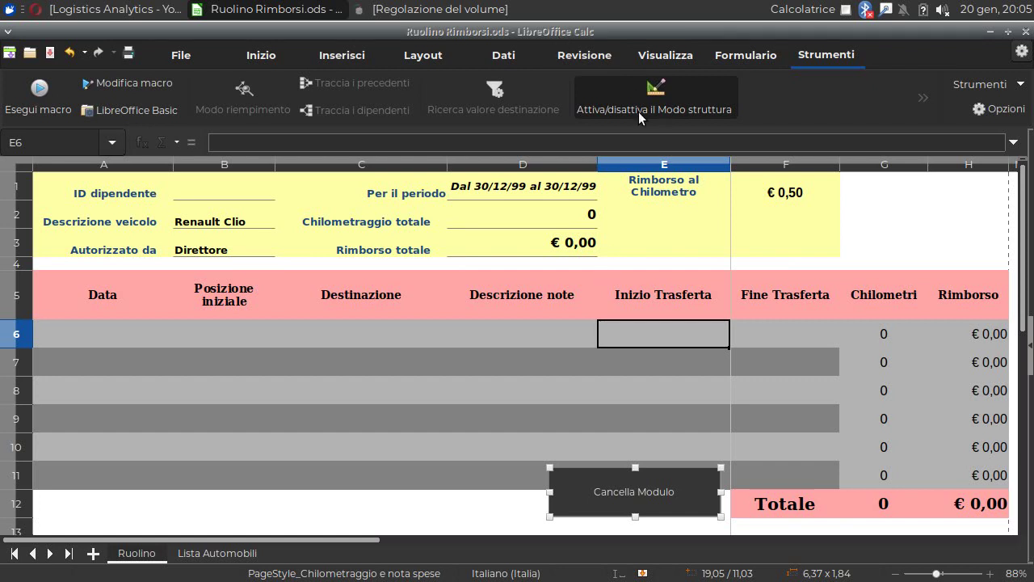
click(644, 93)
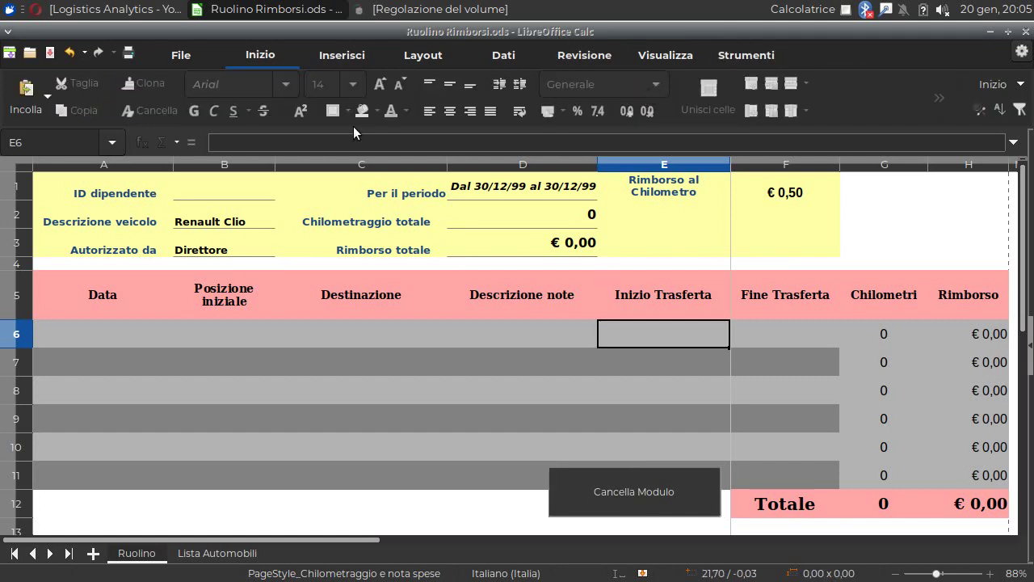
- Enter Prova in A6 and clear it with the Cancella Modulo button
click(637, 491)
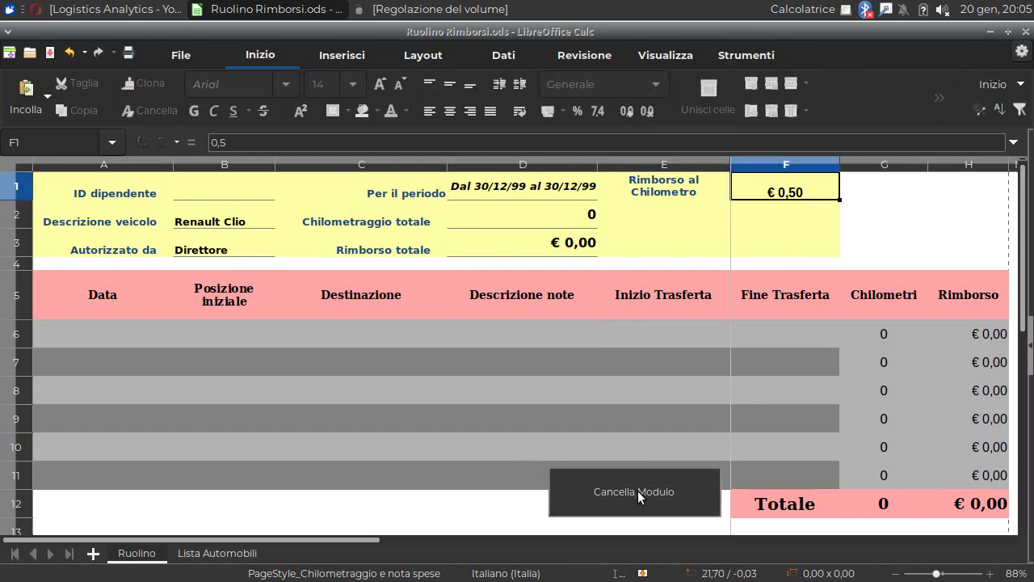
click(638, 490)
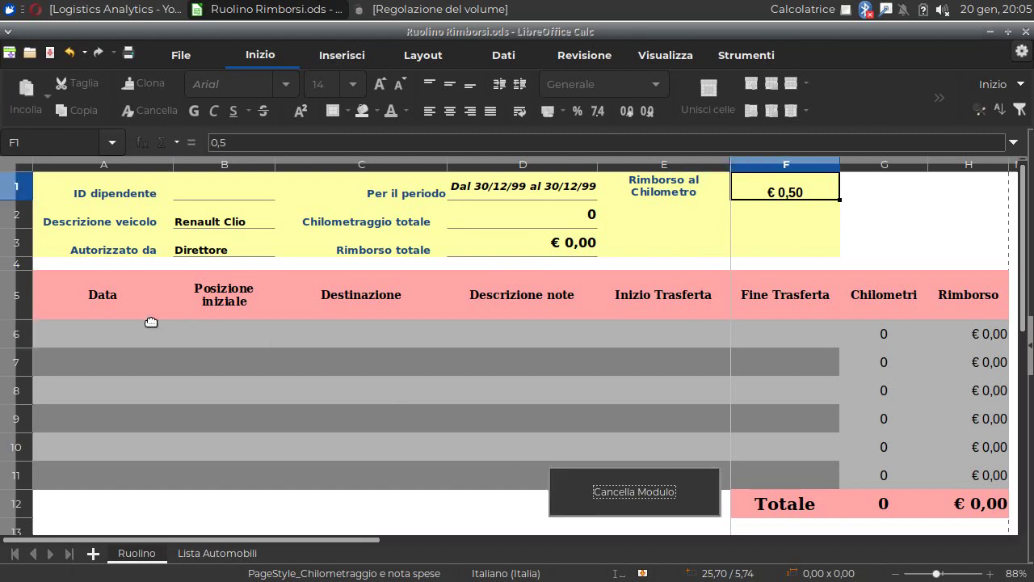
click(115, 331)
text(P)
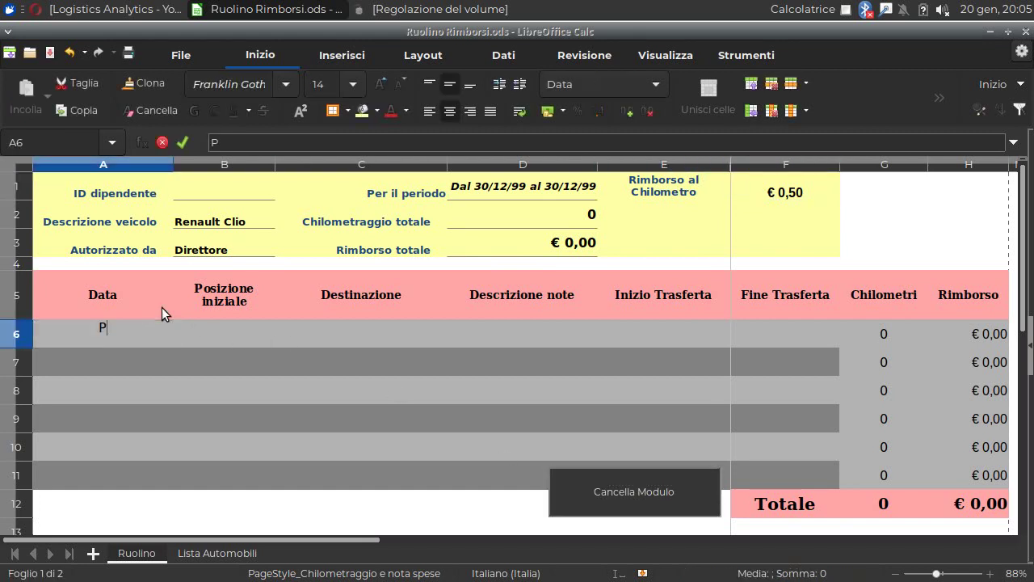
text(rova)
key(Return)
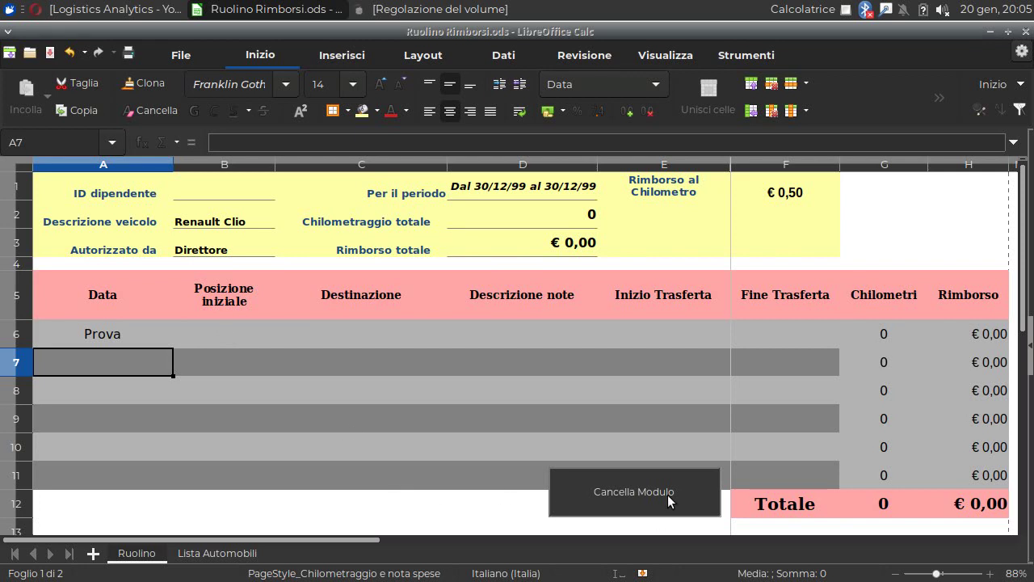
click(636, 491)
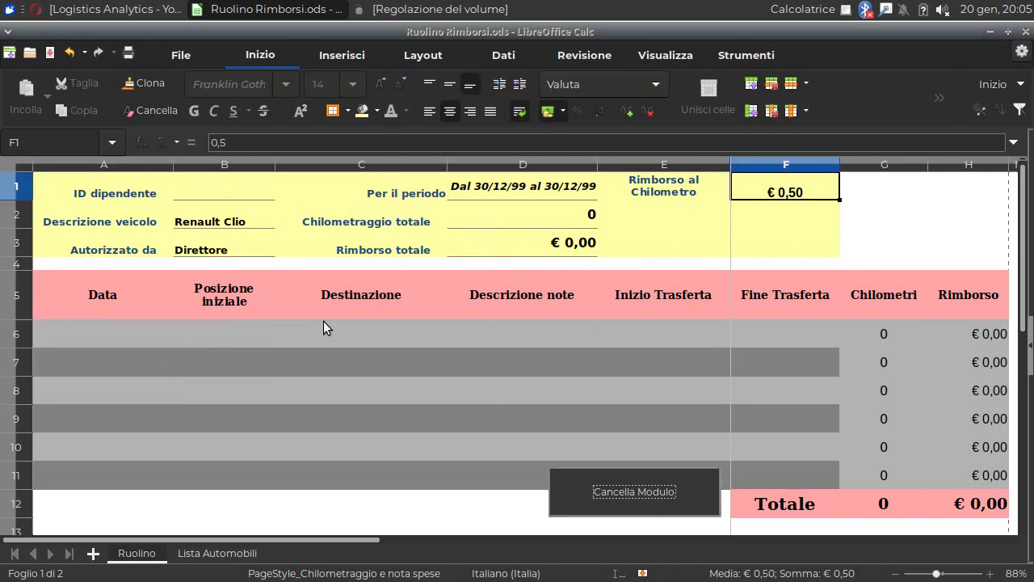
- Set the B2 vehicle description to Automobile and check the cleared trip row cells
click(215, 213)
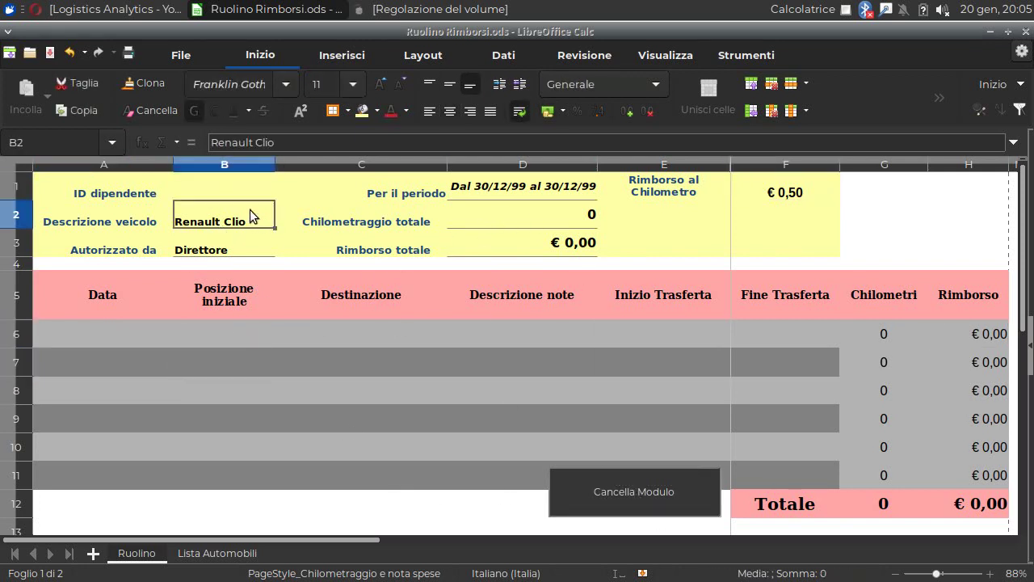
click(282, 219)
click(247, 234)
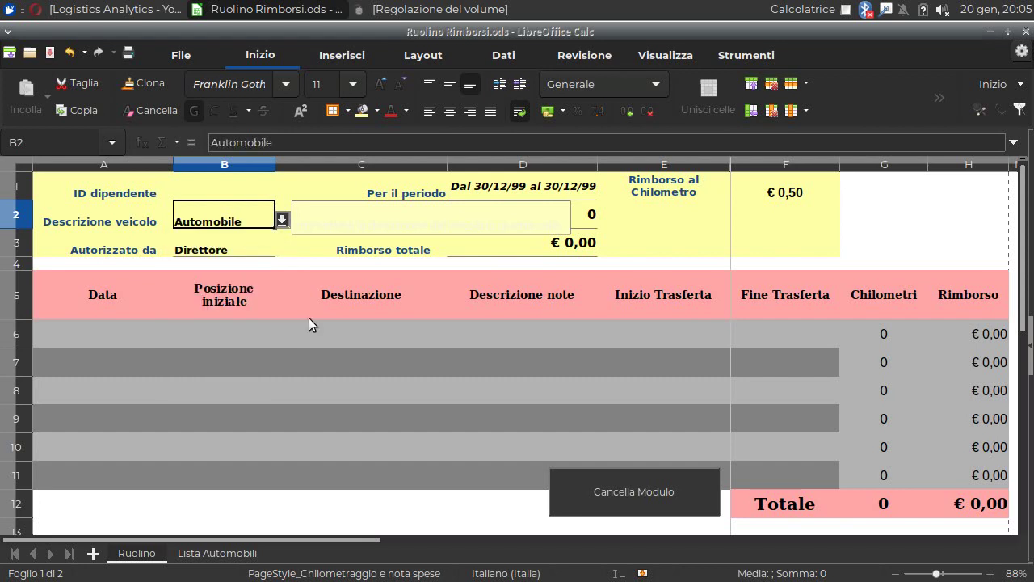
click(350, 377)
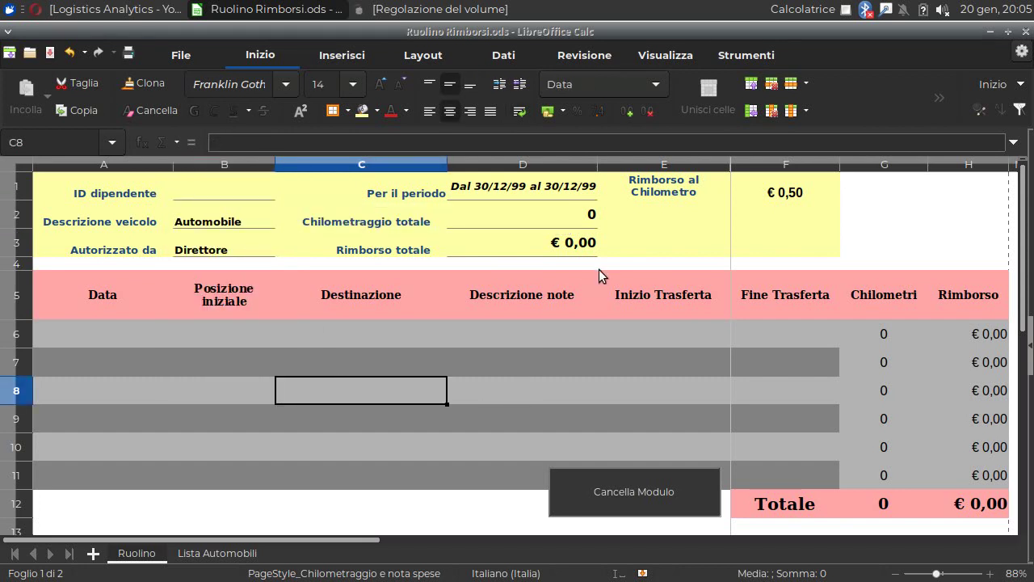
click(553, 327)
click(385, 332)
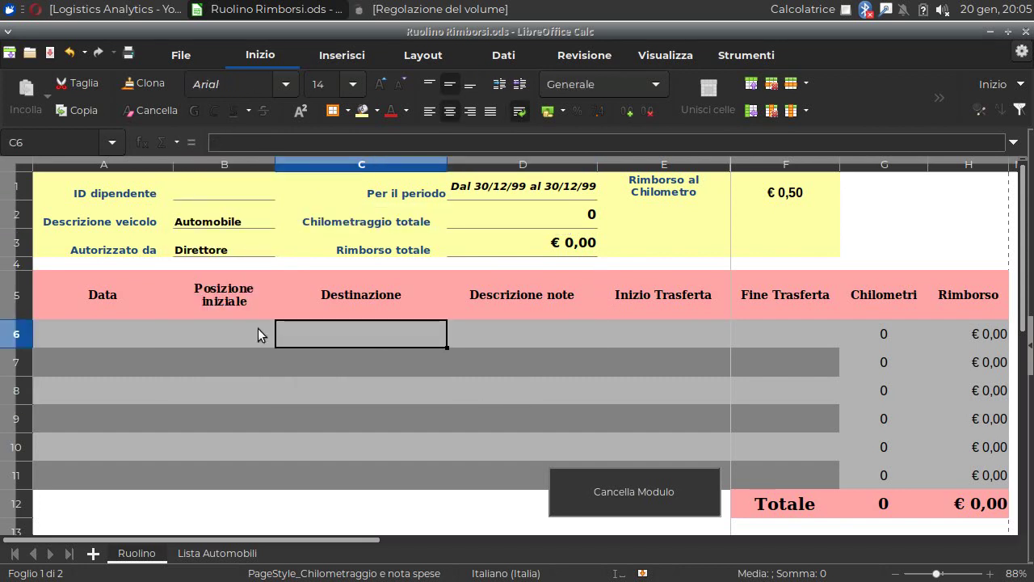
click(243, 328)
click(131, 323)
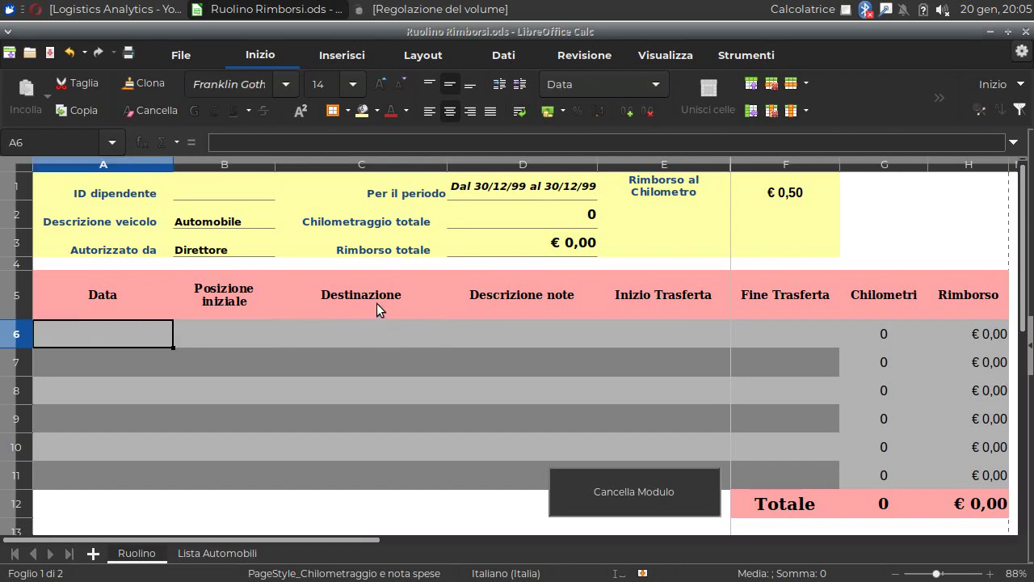